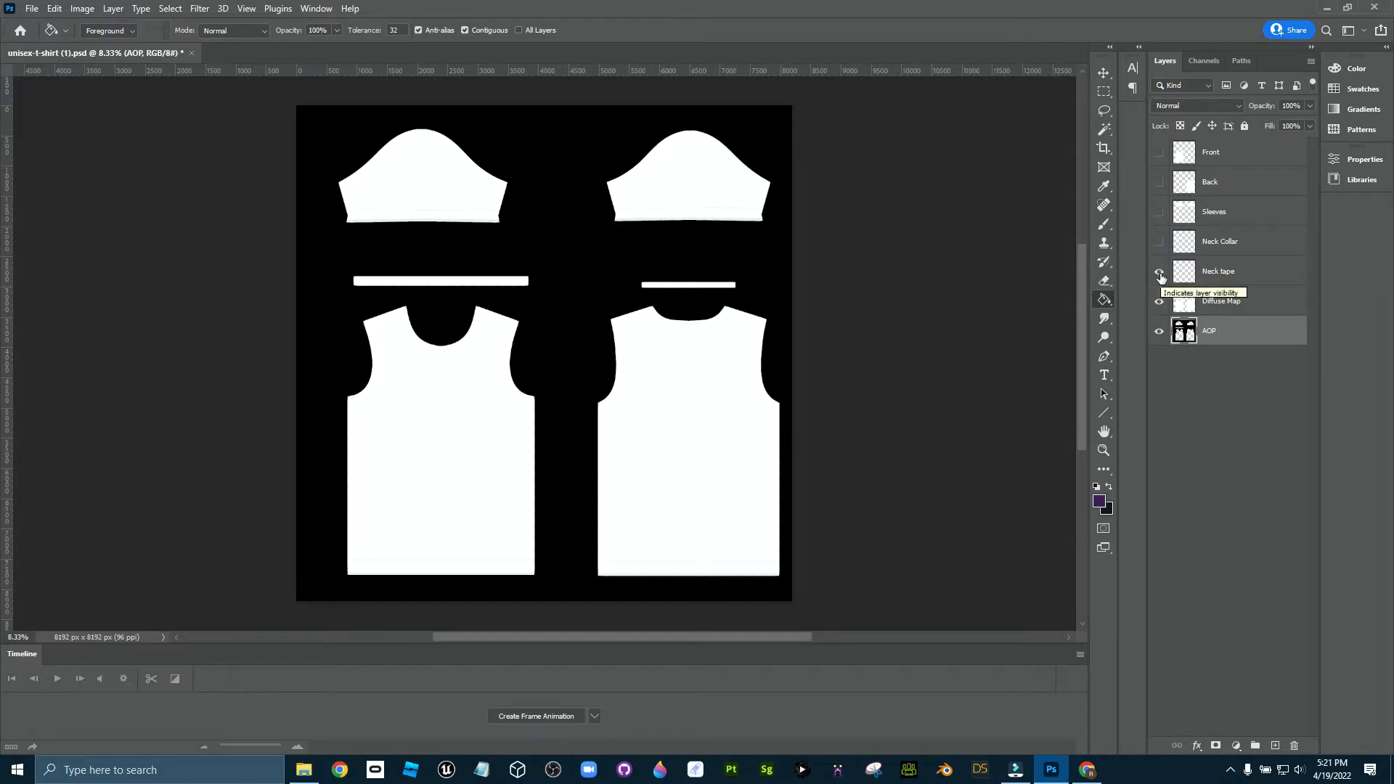
# - Hide the Neck tape and Diffuse Map layers and inspect the AOP layer by switching it off and on
pyautogui.click(1160, 273)
pyautogui.click(1160, 304)
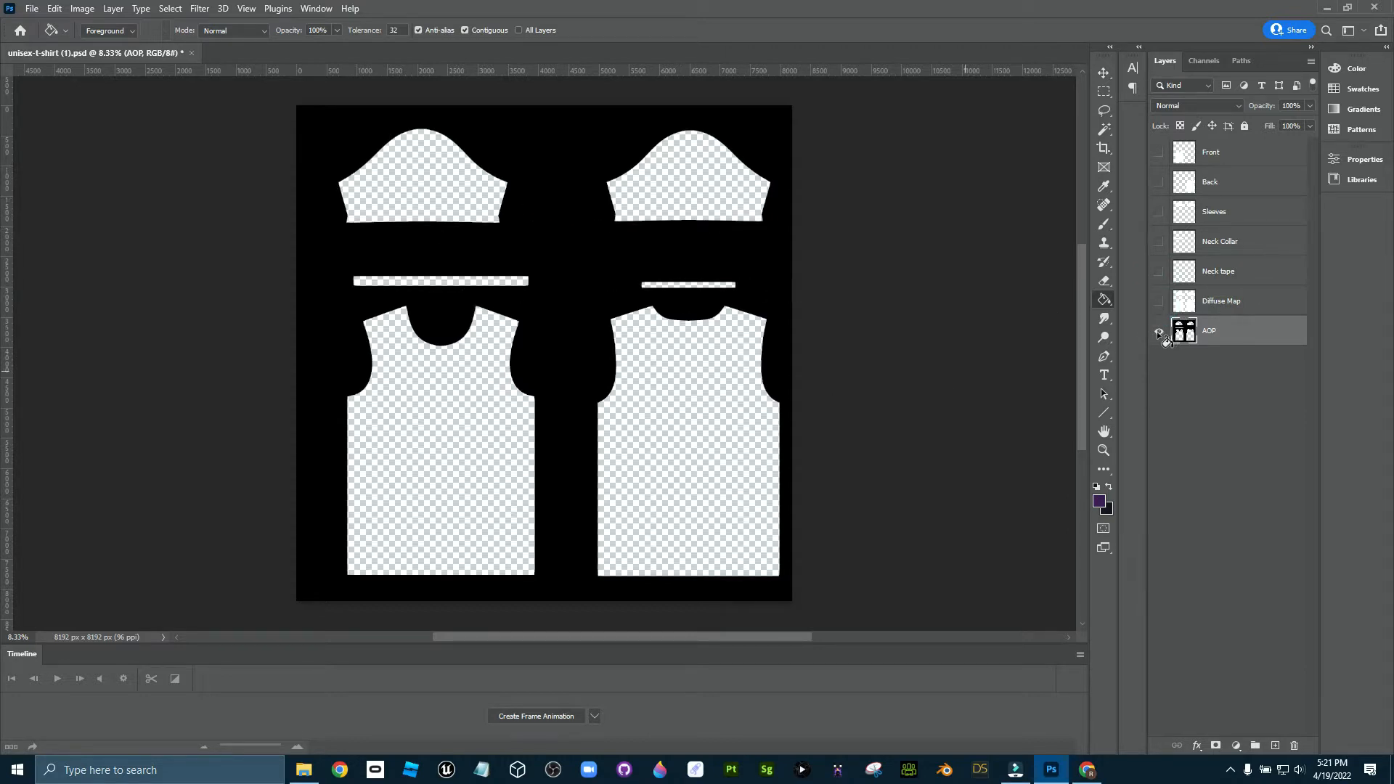
pyautogui.click(1159, 331)
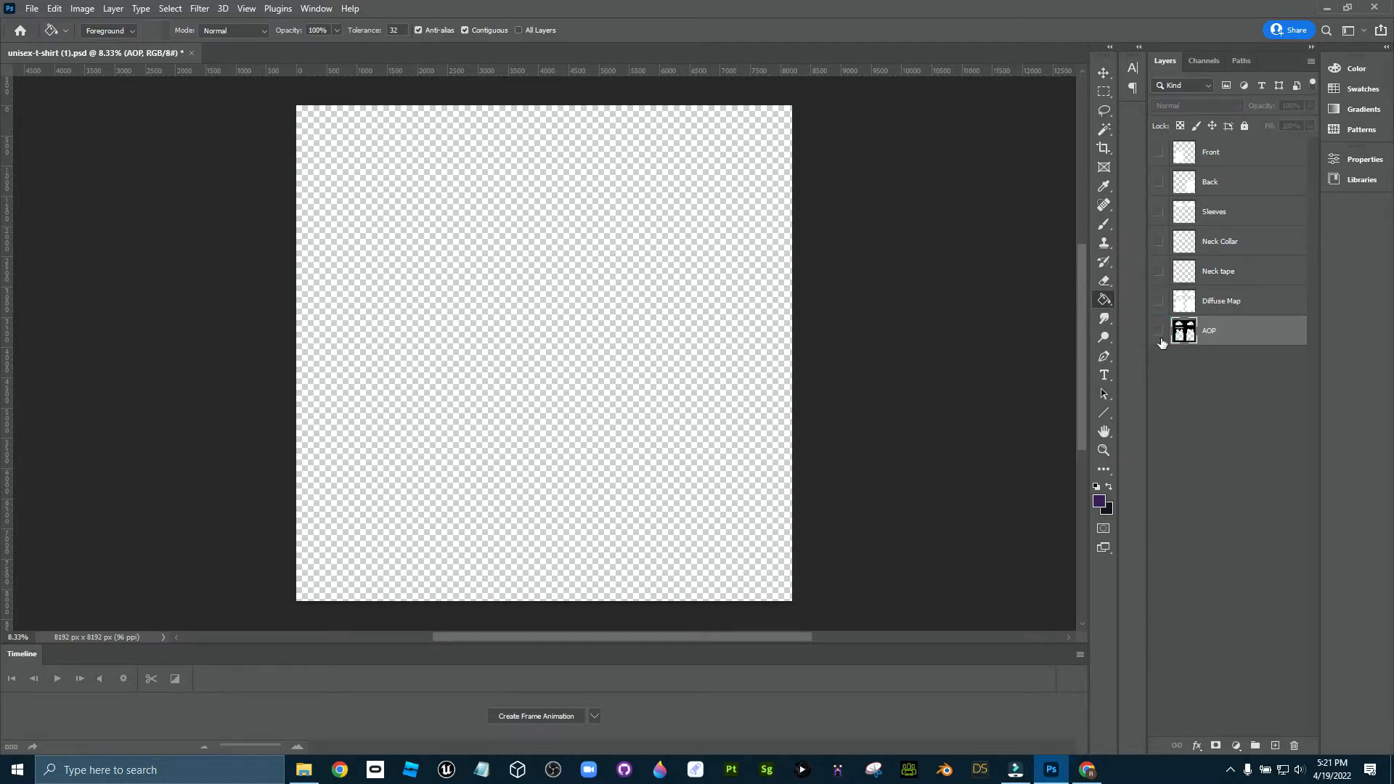
pyautogui.click(1159, 332)
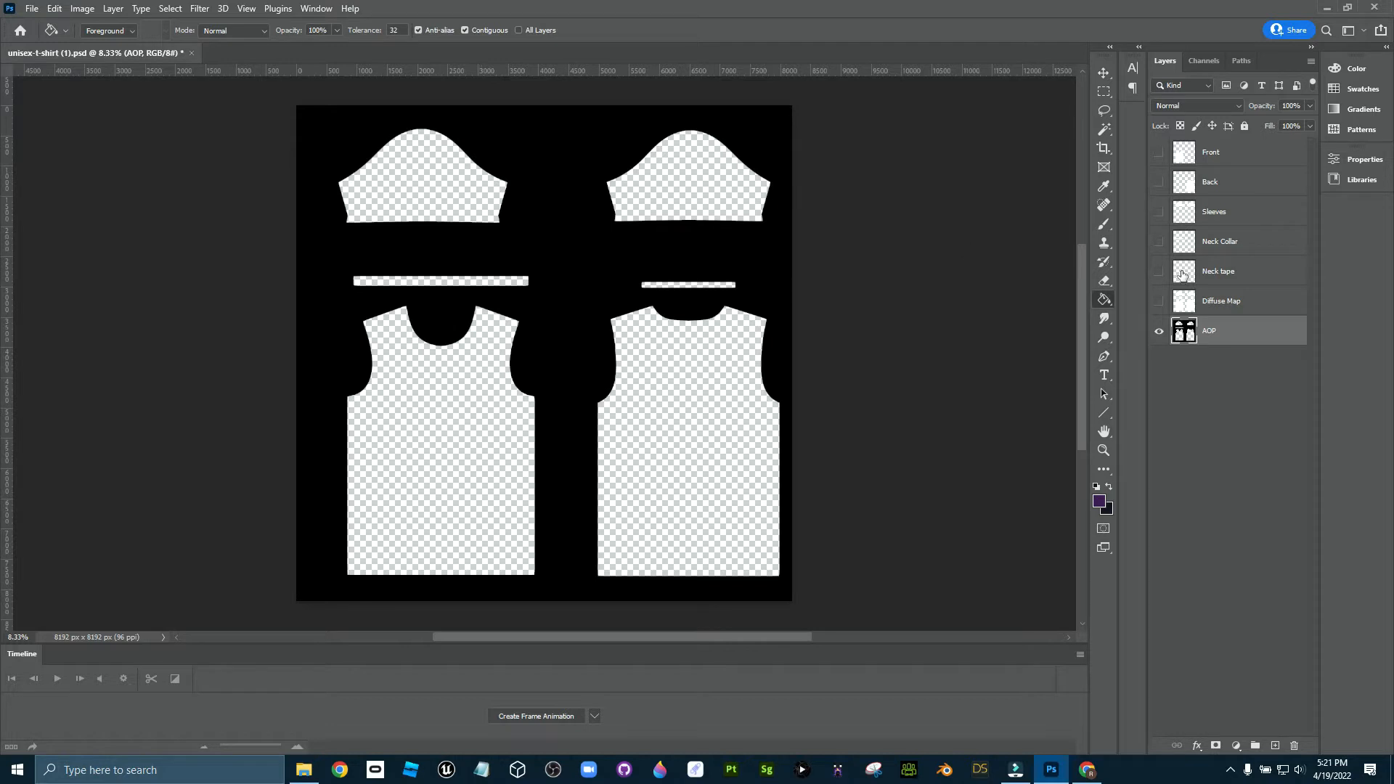
# - Compare the Diffuse Map layer with the AOP mask by viewing each one alone and both together
pyautogui.click(1159, 301)
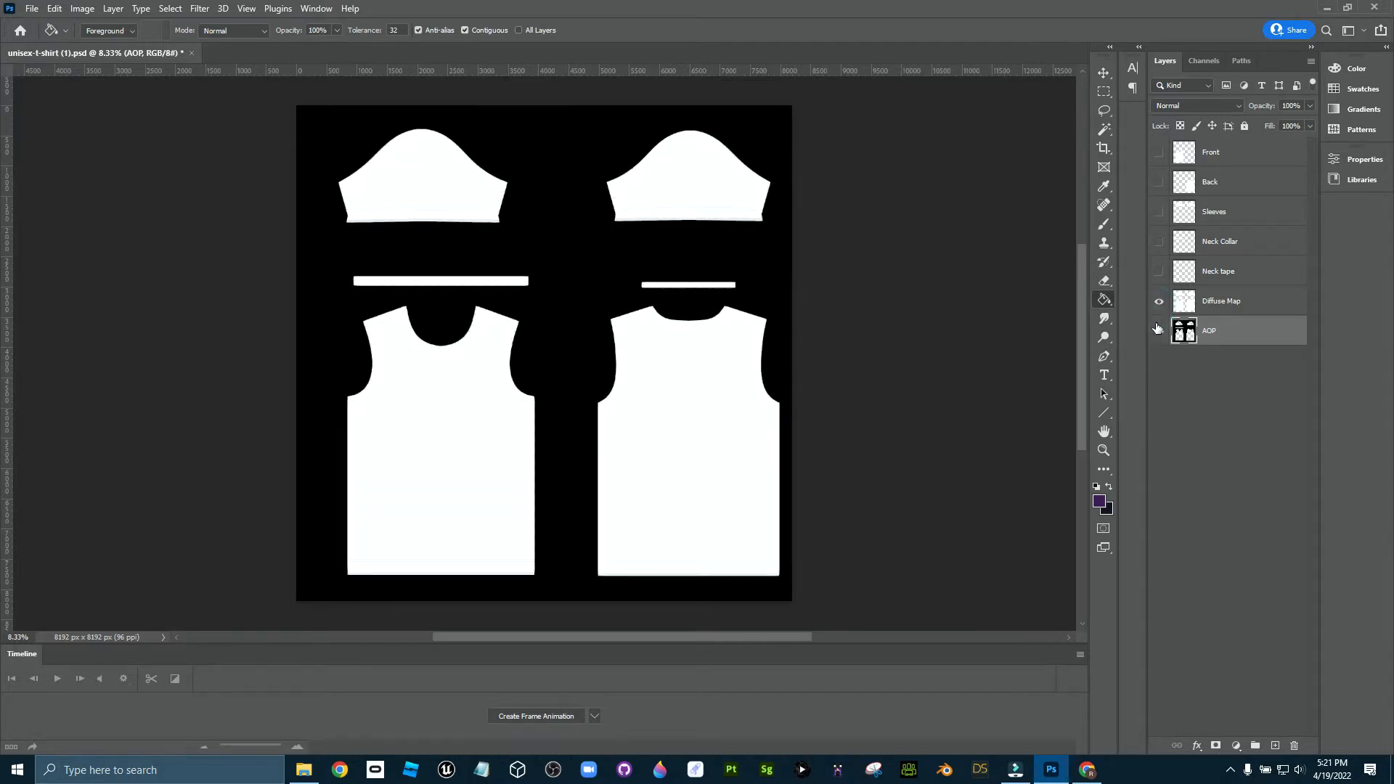
pyautogui.click(1158, 332)
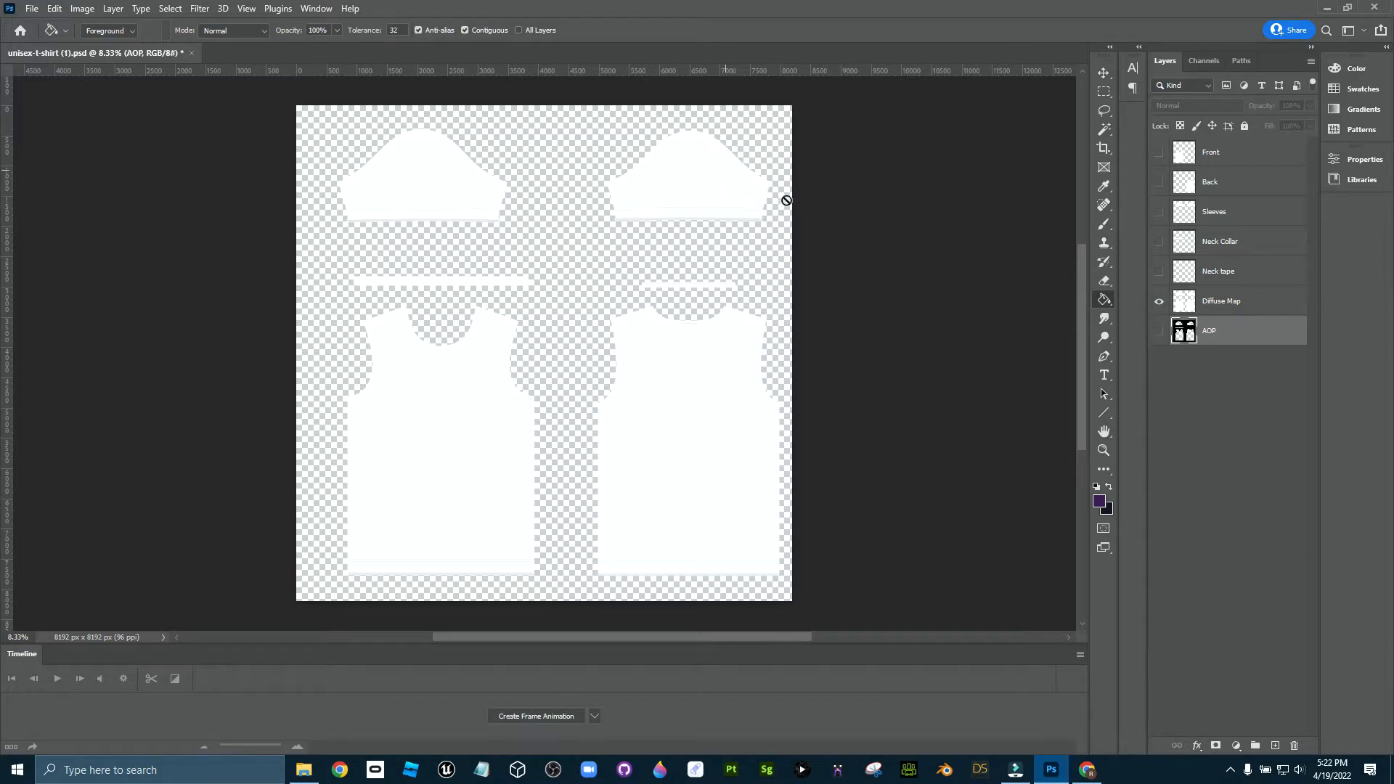
pyautogui.click(1157, 301)
pyautogui.click(1159, 331)
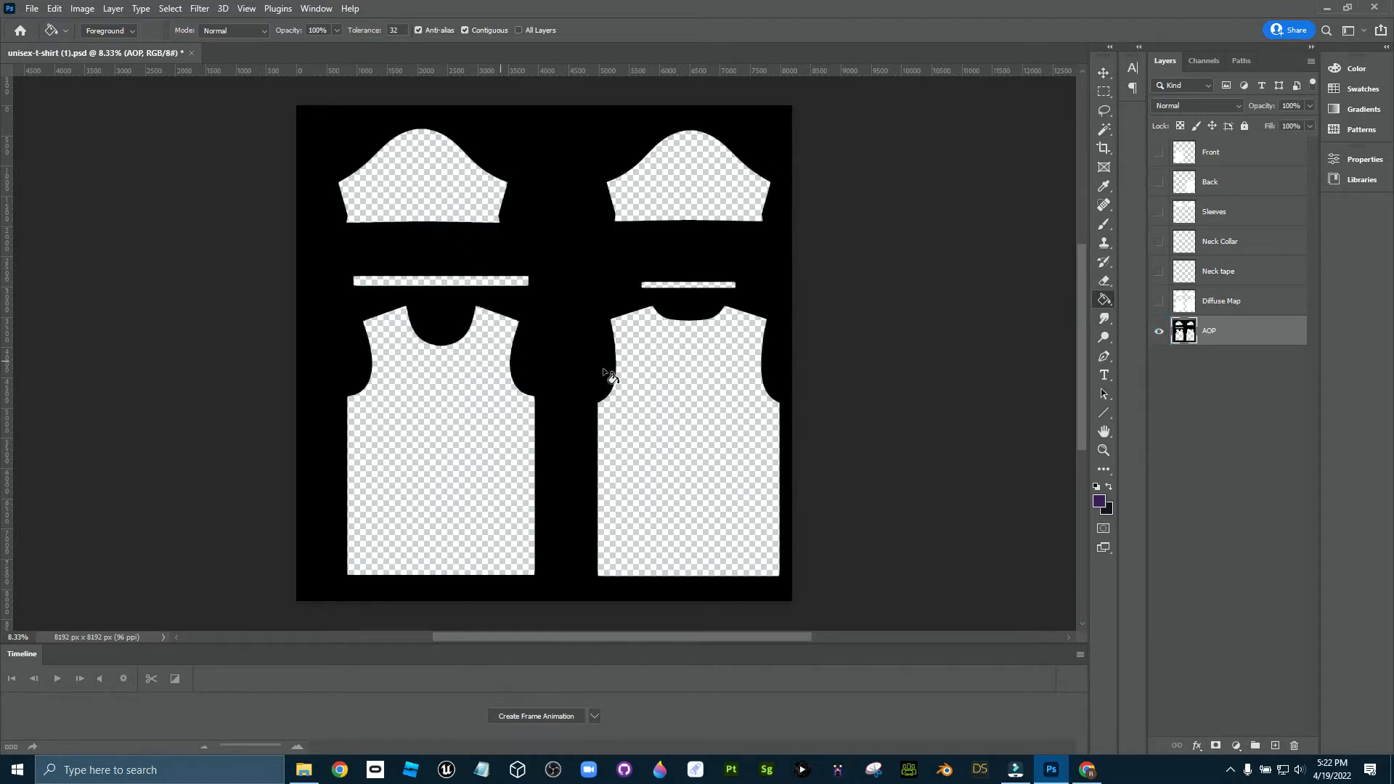
pyautogui.click(1159, 301)
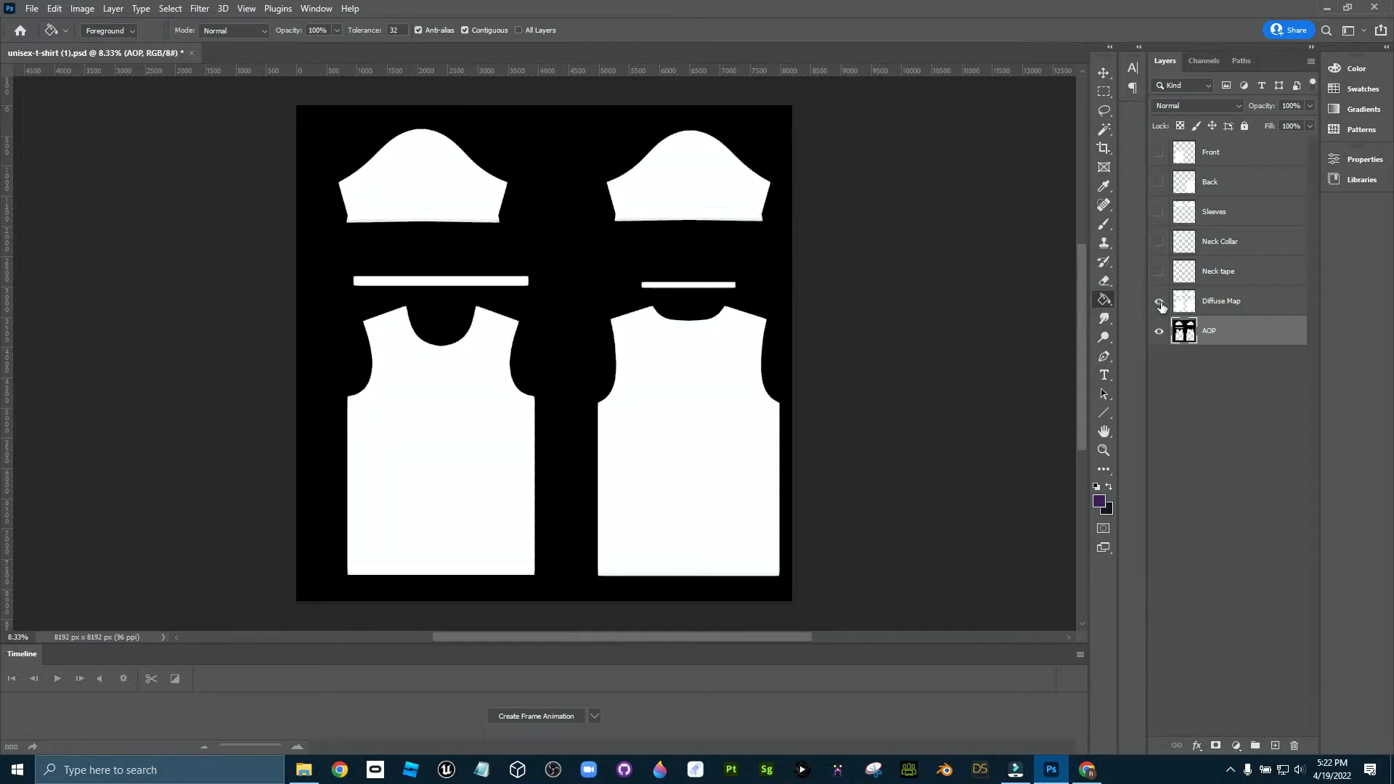
# - Hide the AOP and Diffuse Map layers and show the Neck tape, Neck Collar, Sleeves, Back and Front layers
pyautogui.click(1159, 331)
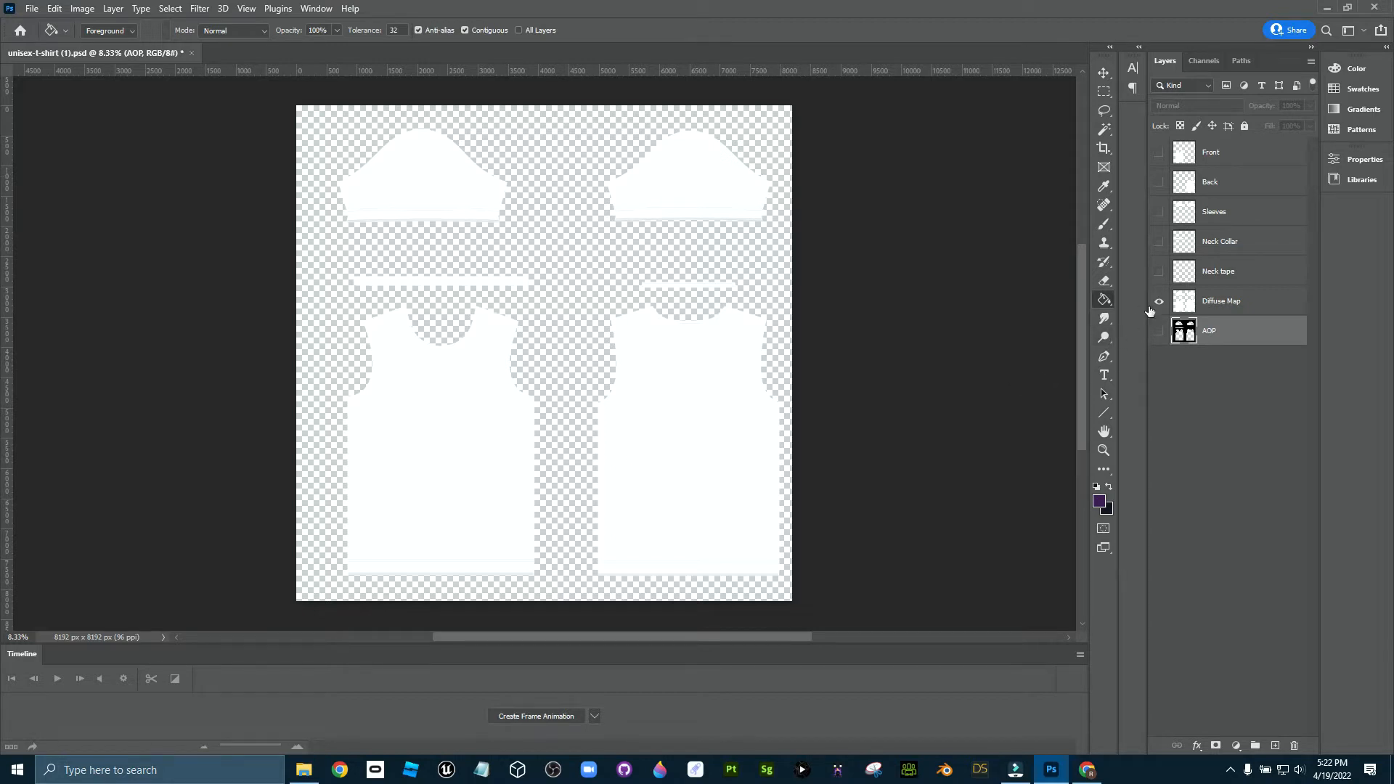
pyautogui.click(1159, 300)
pyautogui.click(1159, 271)
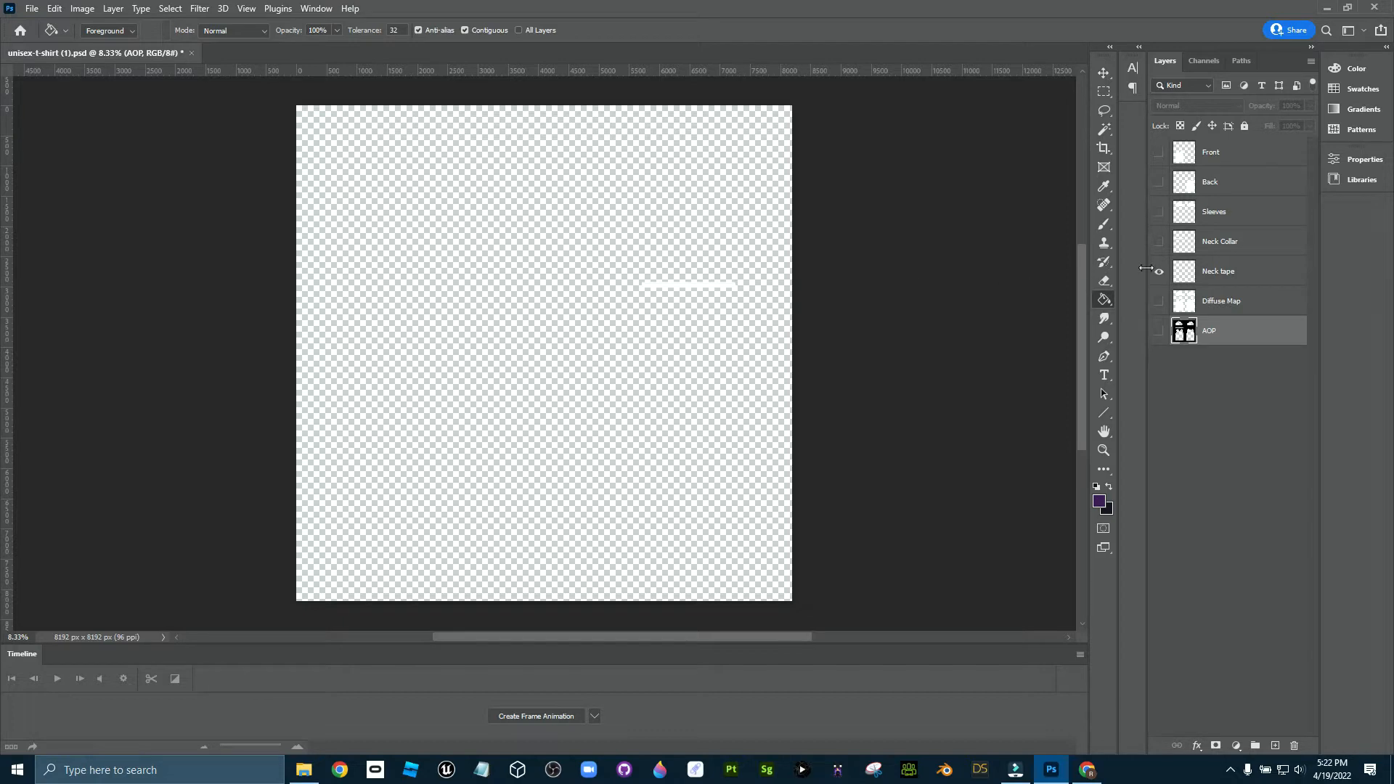
pyautogui.click(1159, 244)
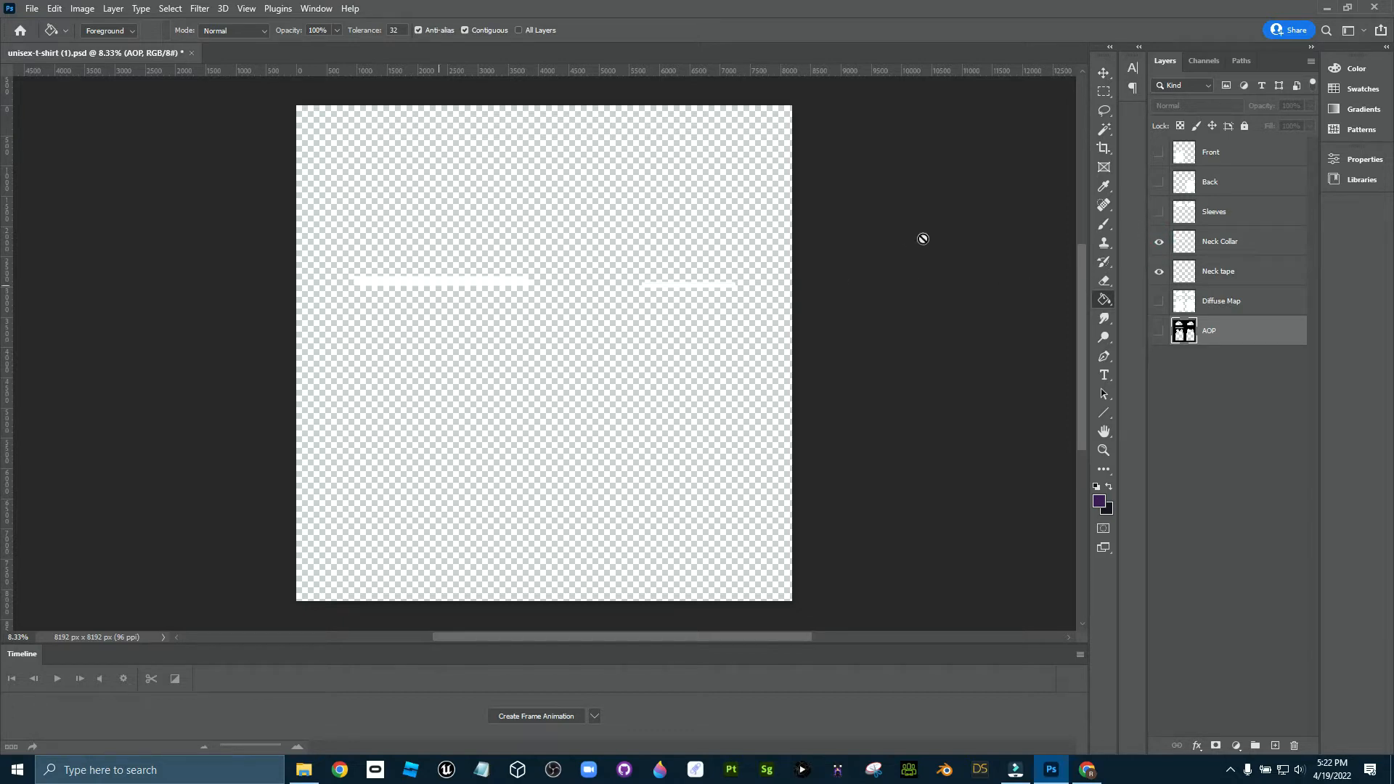
pyautogui.click(1159, 213)
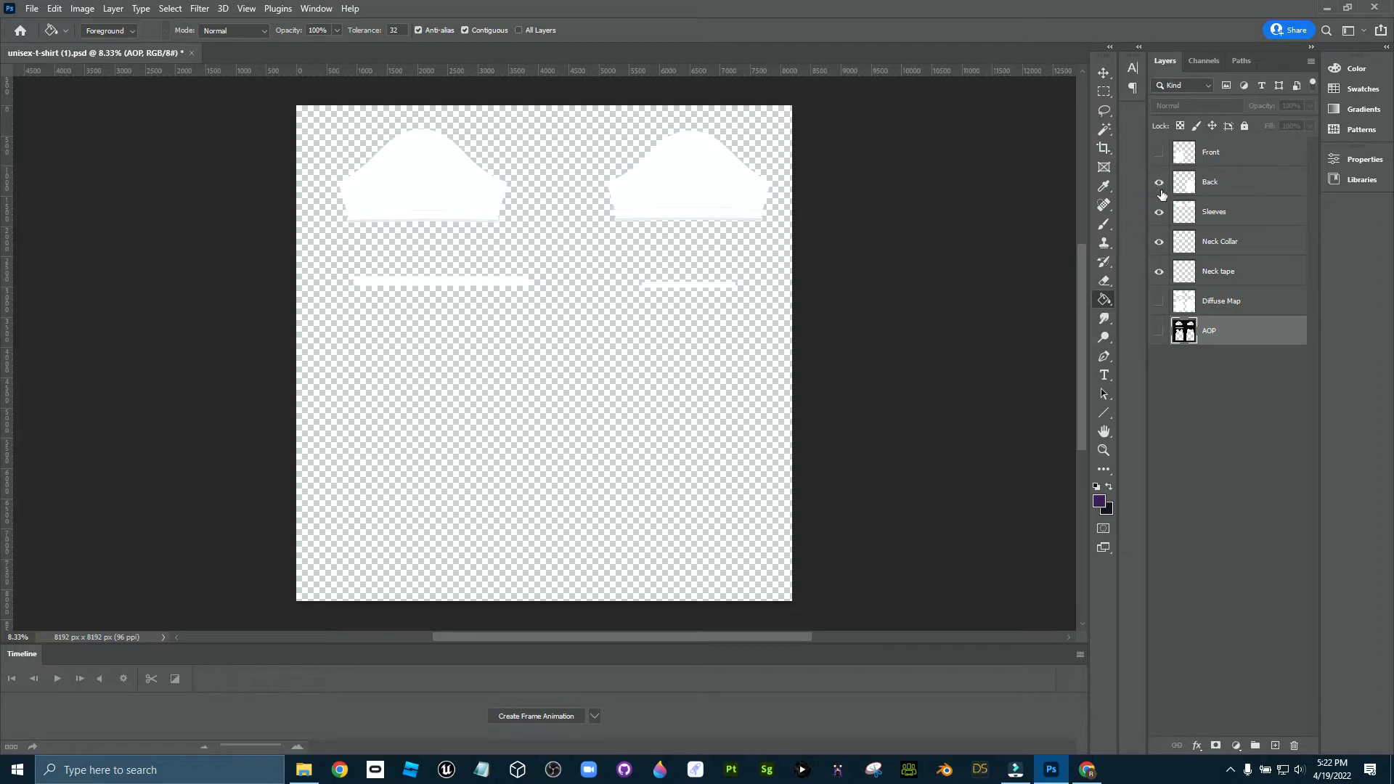
pyautogui.click(1159, 183)
pyautogui.click(1161, 154)
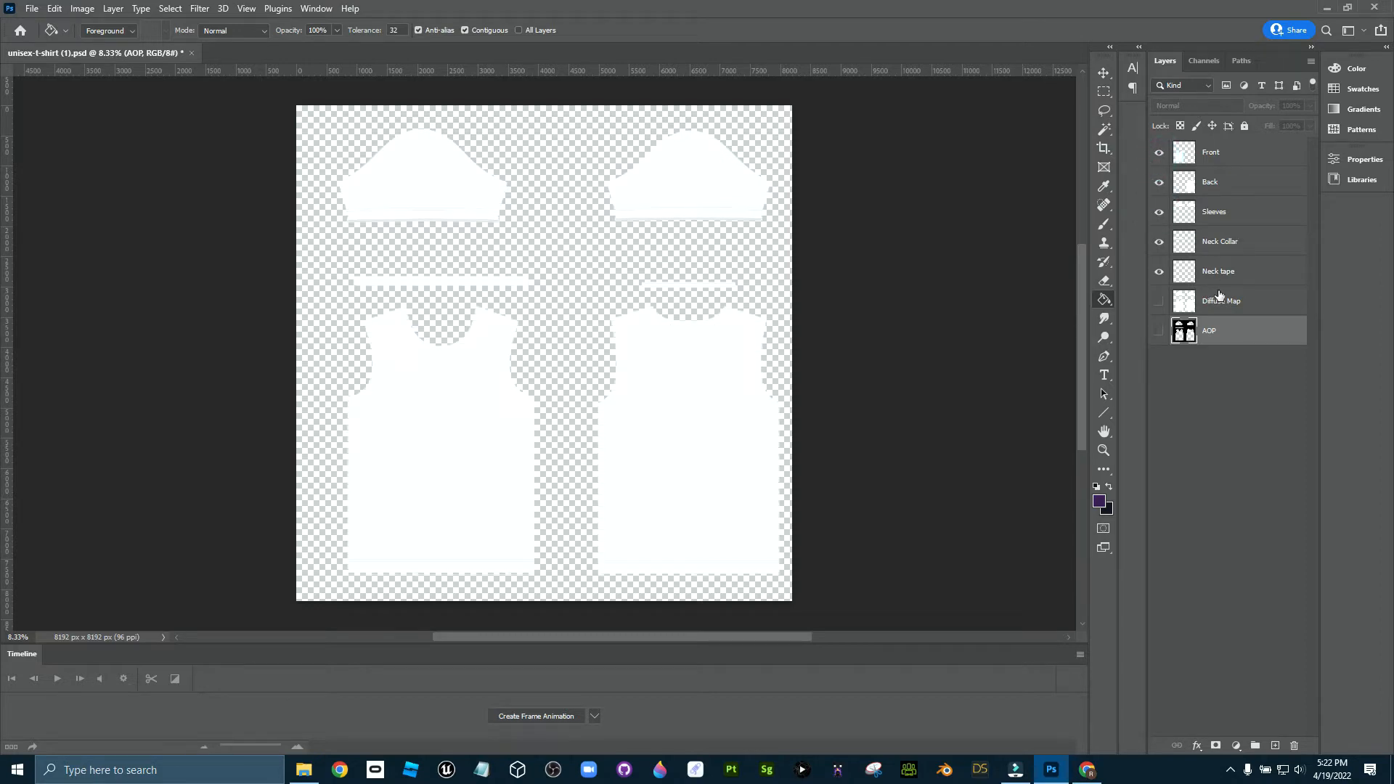
# - Switch to the MOD web page and examine the 3D T-shirt model from the side, back, front and underneath
pyautogui.click(1084, 776)
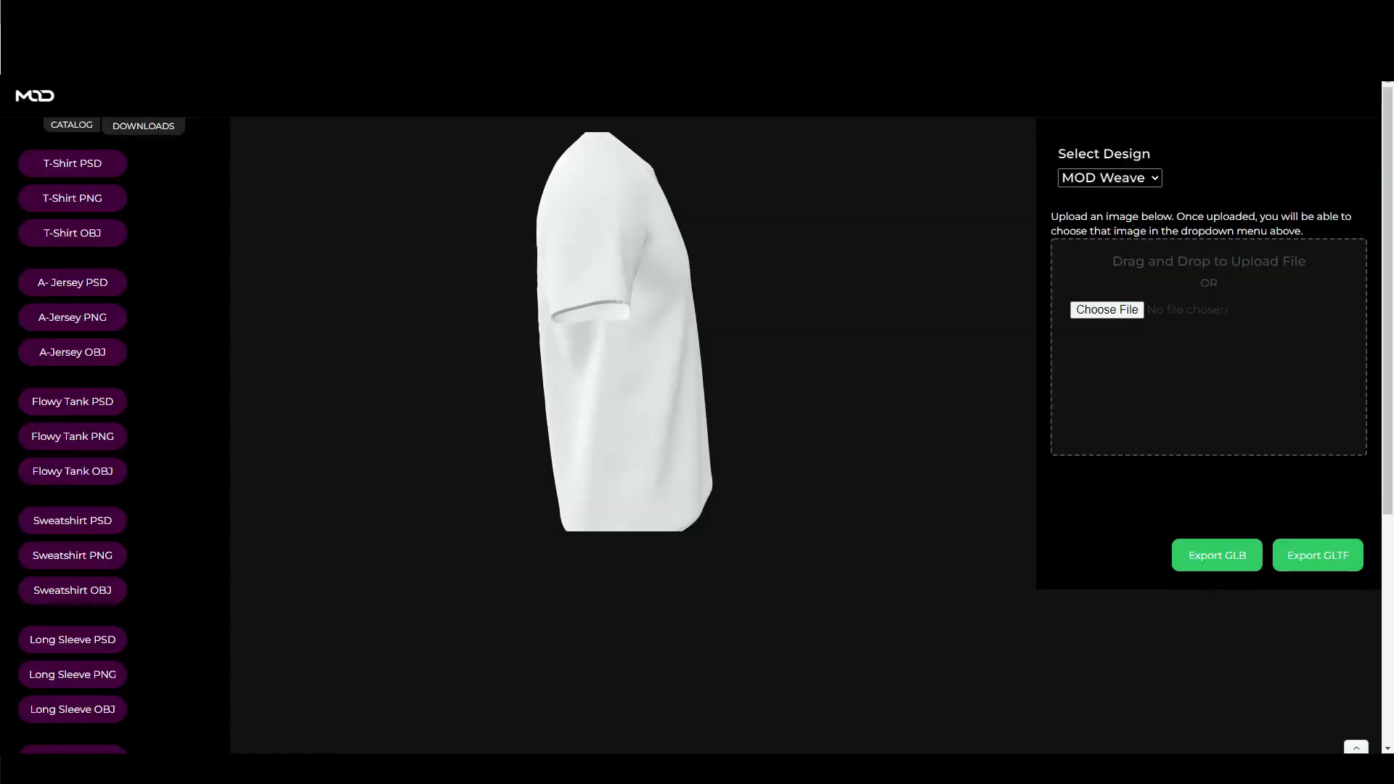
pyautogui.moveTo(676, 335); pyautogui.dragTo(632, 224)
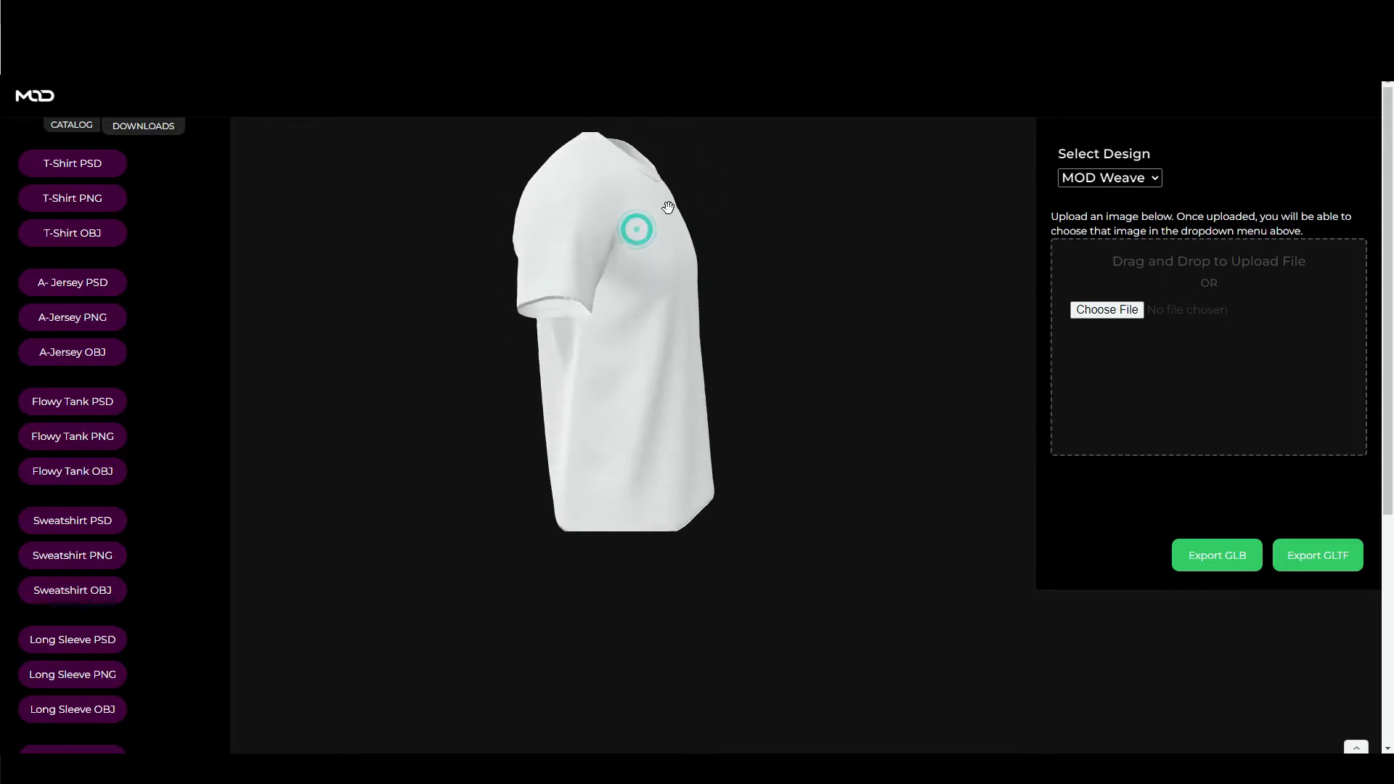
pyautogui.moveTo(585, 276); pyautogui.dragTo(663, 227)
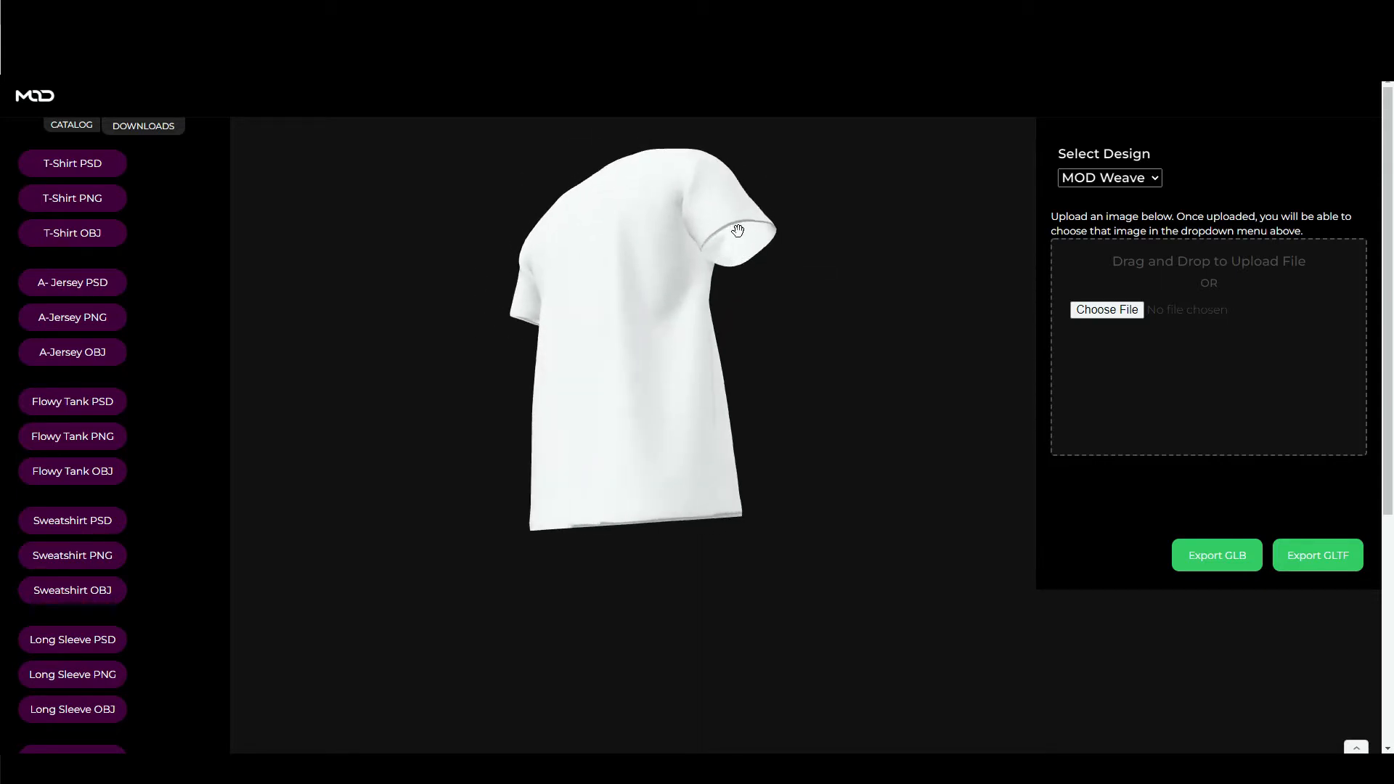
pyautogui.moveTo(745, 248); pyautogui.dragTo(735, 227)
pyautogui.moveTo(660, 502); pyautogui.dragTo(673, 472)
pyautogui.moveTo(656, 368); pyautogui.dragTo(585, 391)
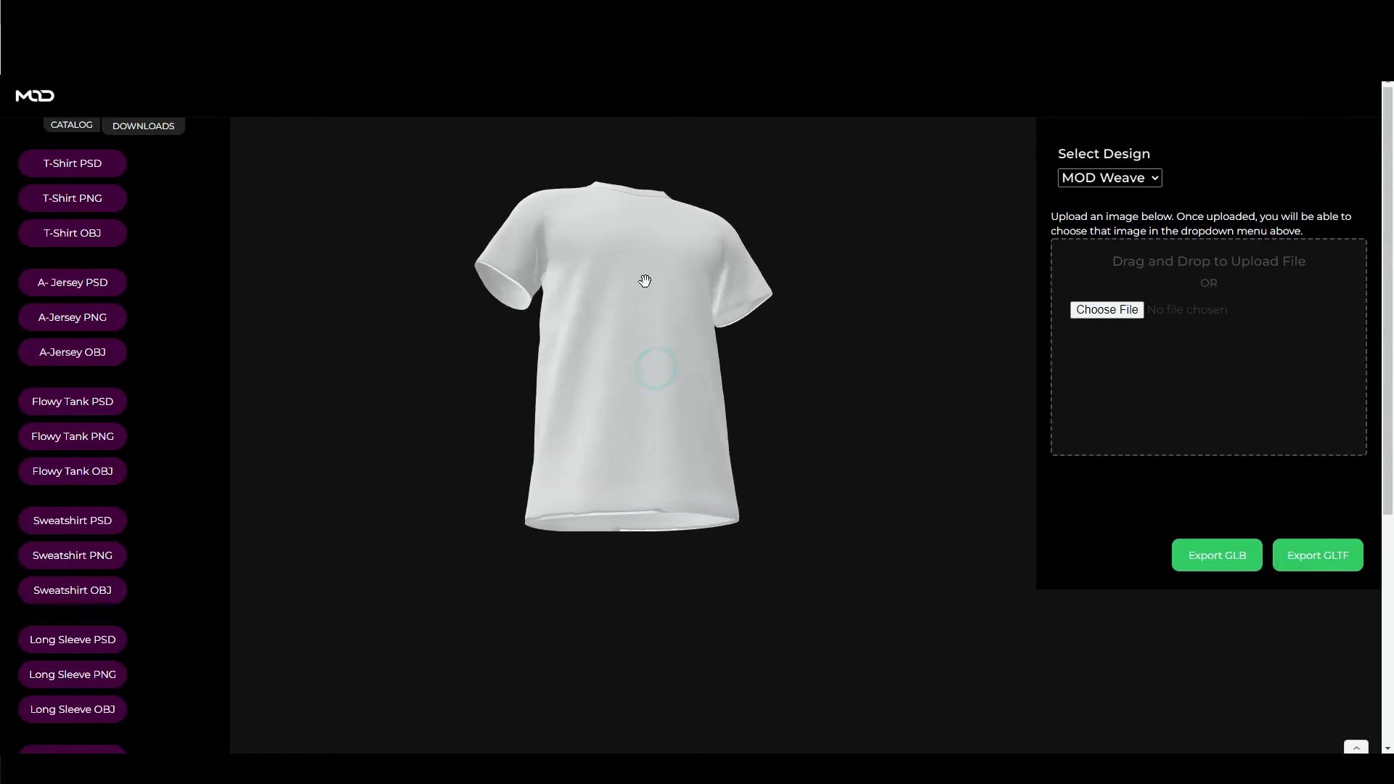
pyautogui.moveTo(645, 254); pyautogui.dragTo(614, 292)
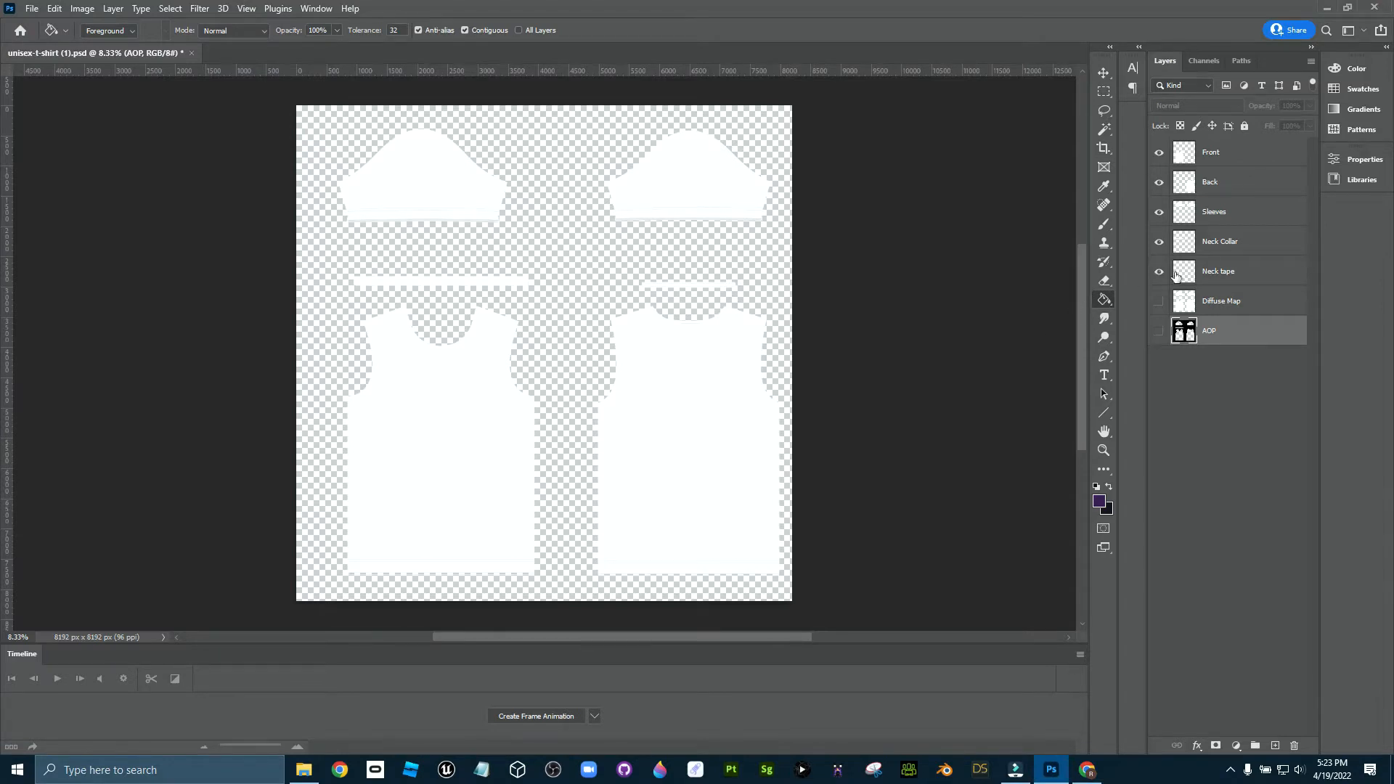
# - Apply a Color Overlay effect in black, 000000, to the Sleeves layer of the T-shirt template in Photoshop
pyautogui.click(1160, 152)
pyautogui.click(1160, 153)
pyautogui.click(1249, 218)
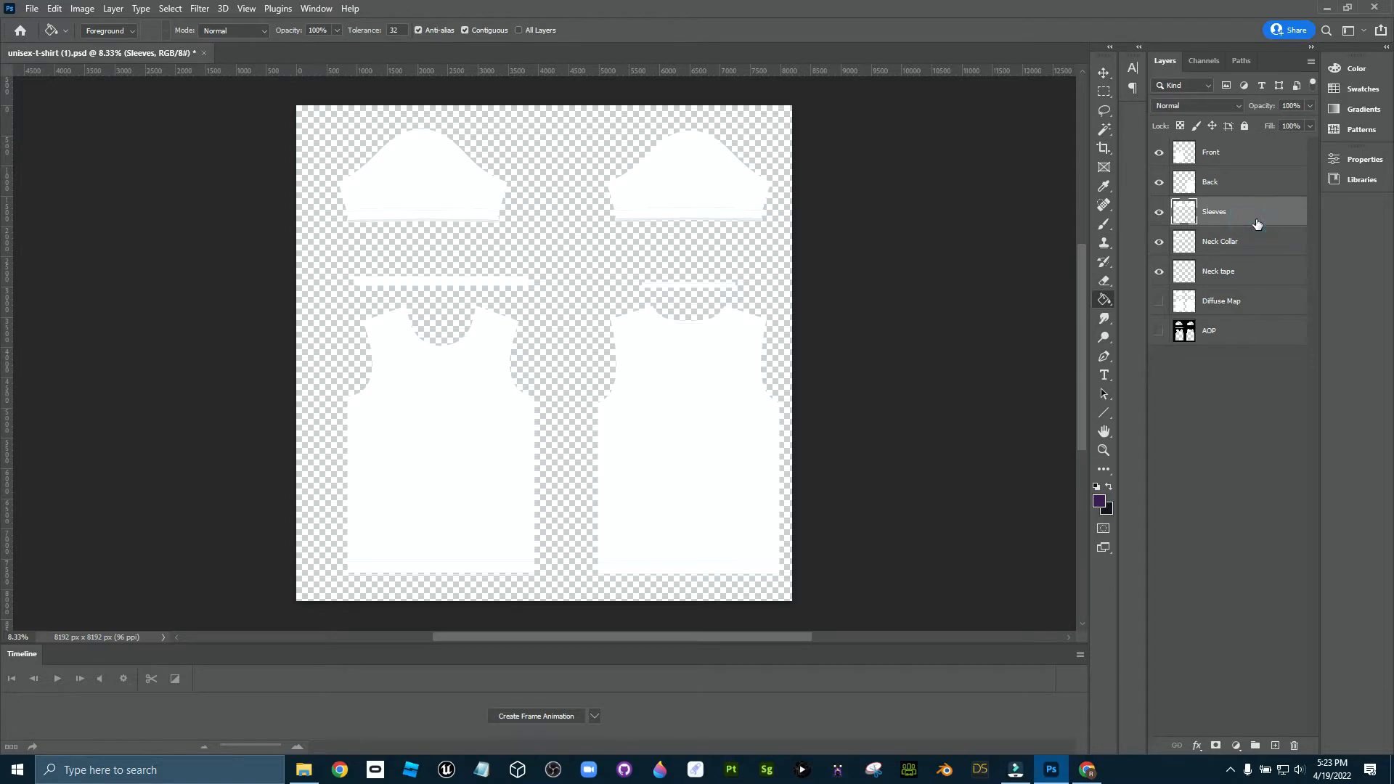
pyautogui.doubleClick(1257, 223)
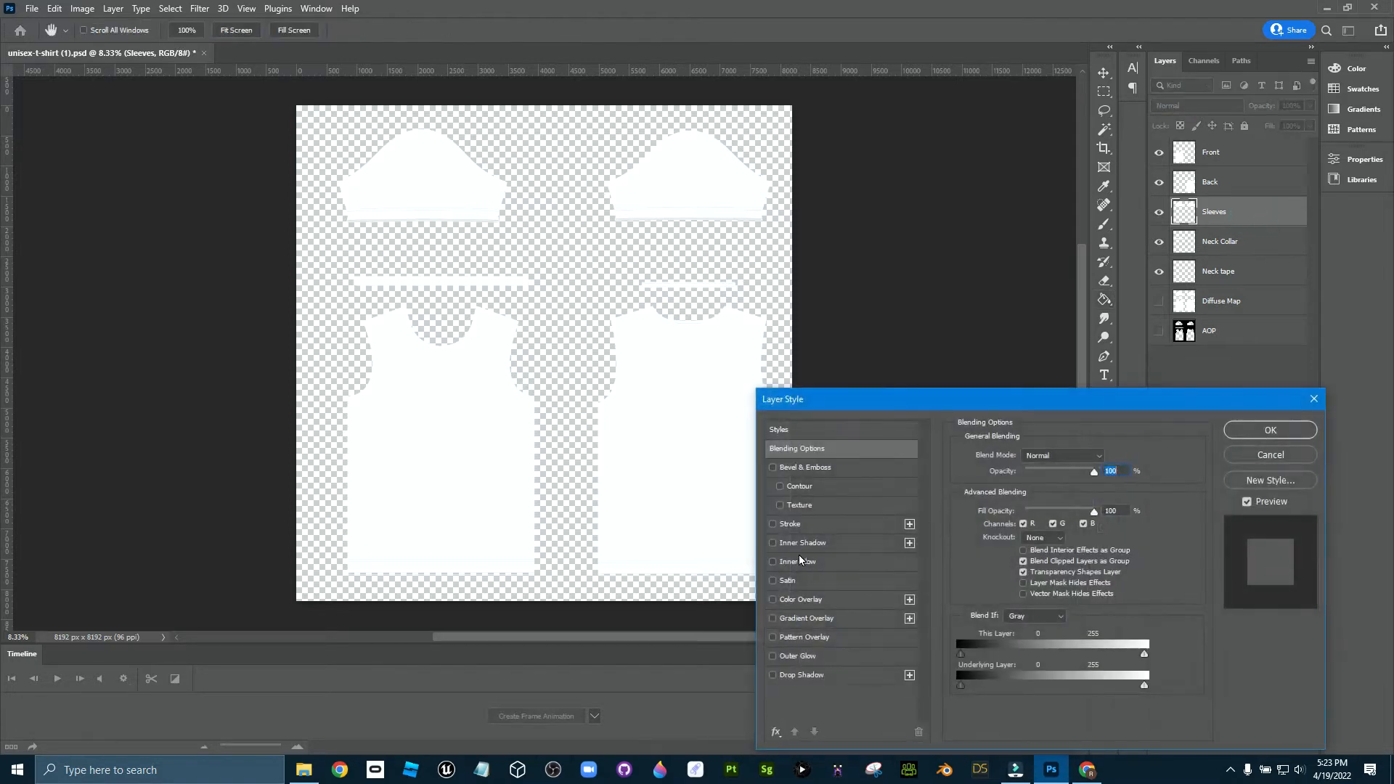
pyautogui.click(774, 602)
pyautogui.click(837, 599)
pyautogui.click(1105, 456)
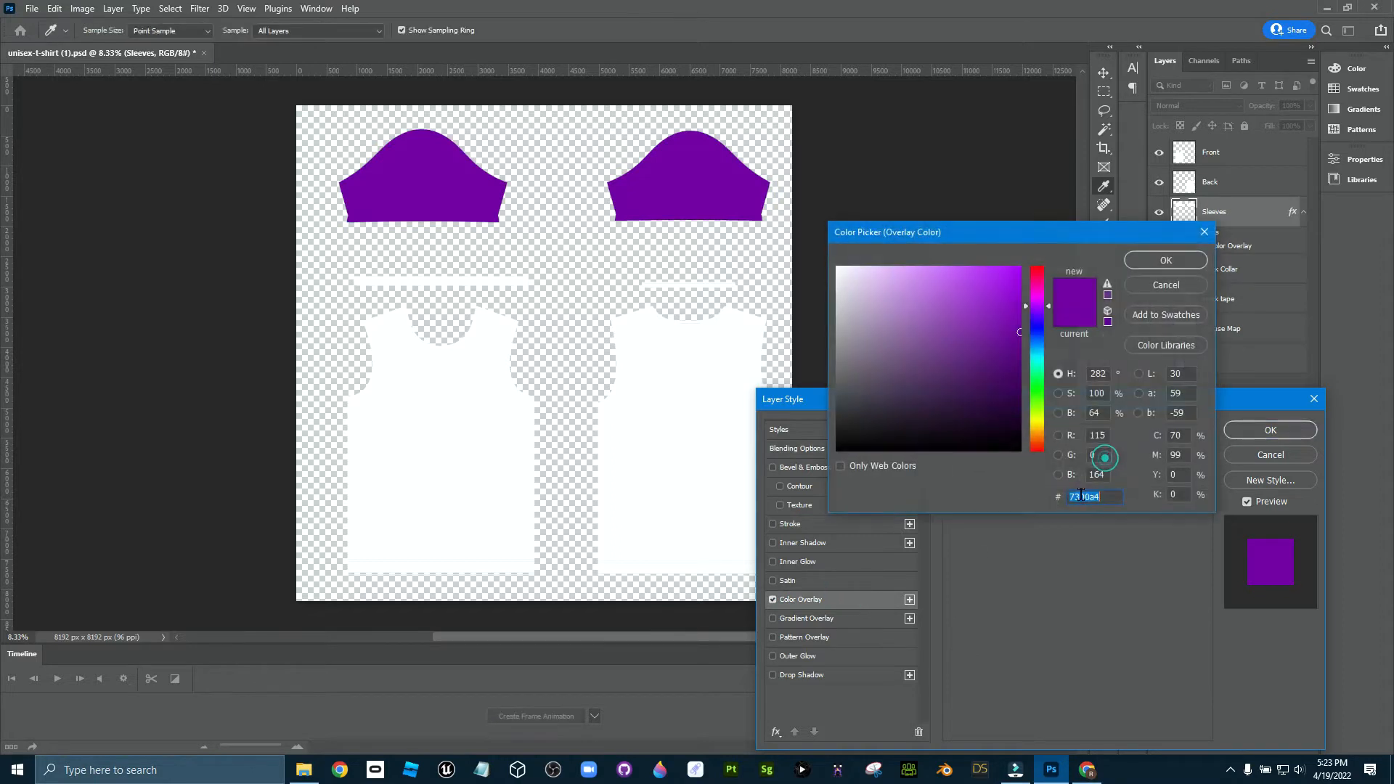
pyautogui.write('000000')
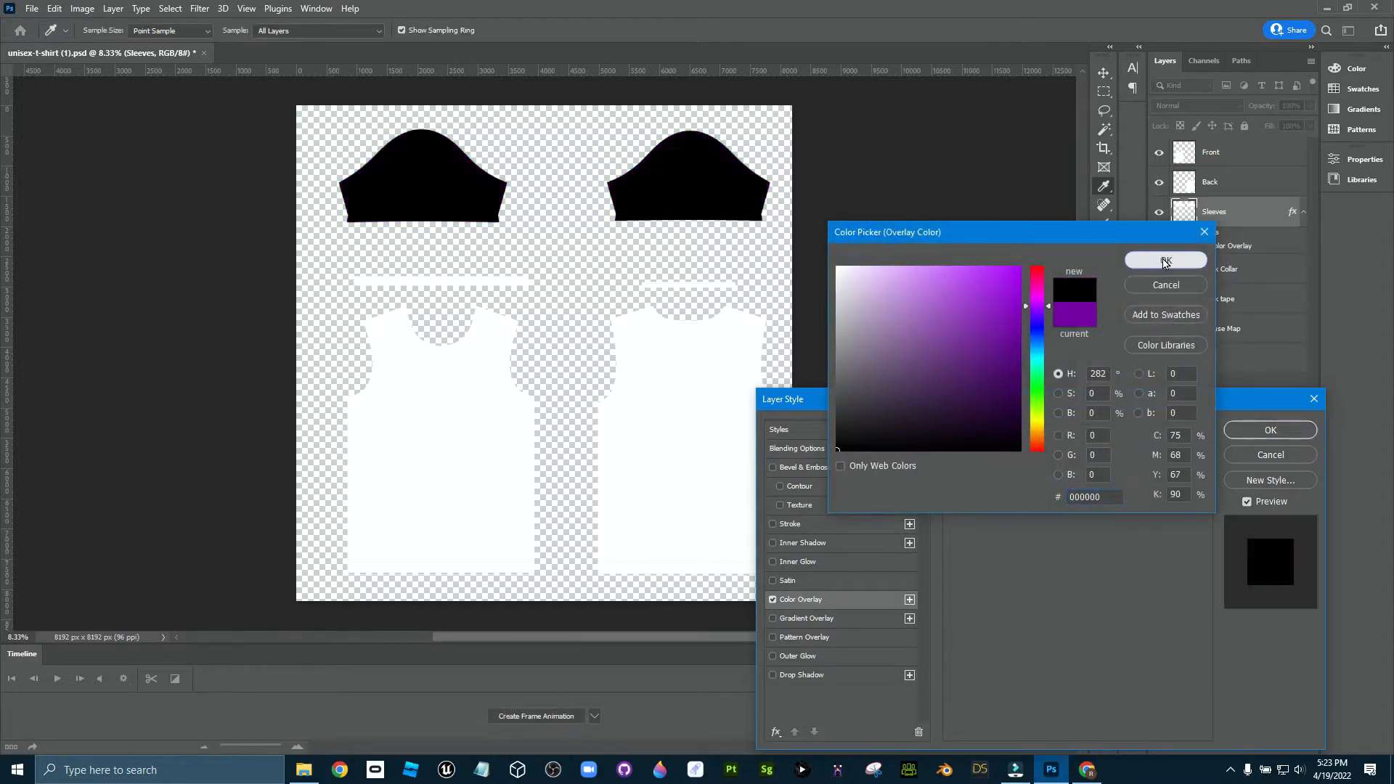
pyautogui.click(1165, 260)
pyautogui.click(1271, 430)
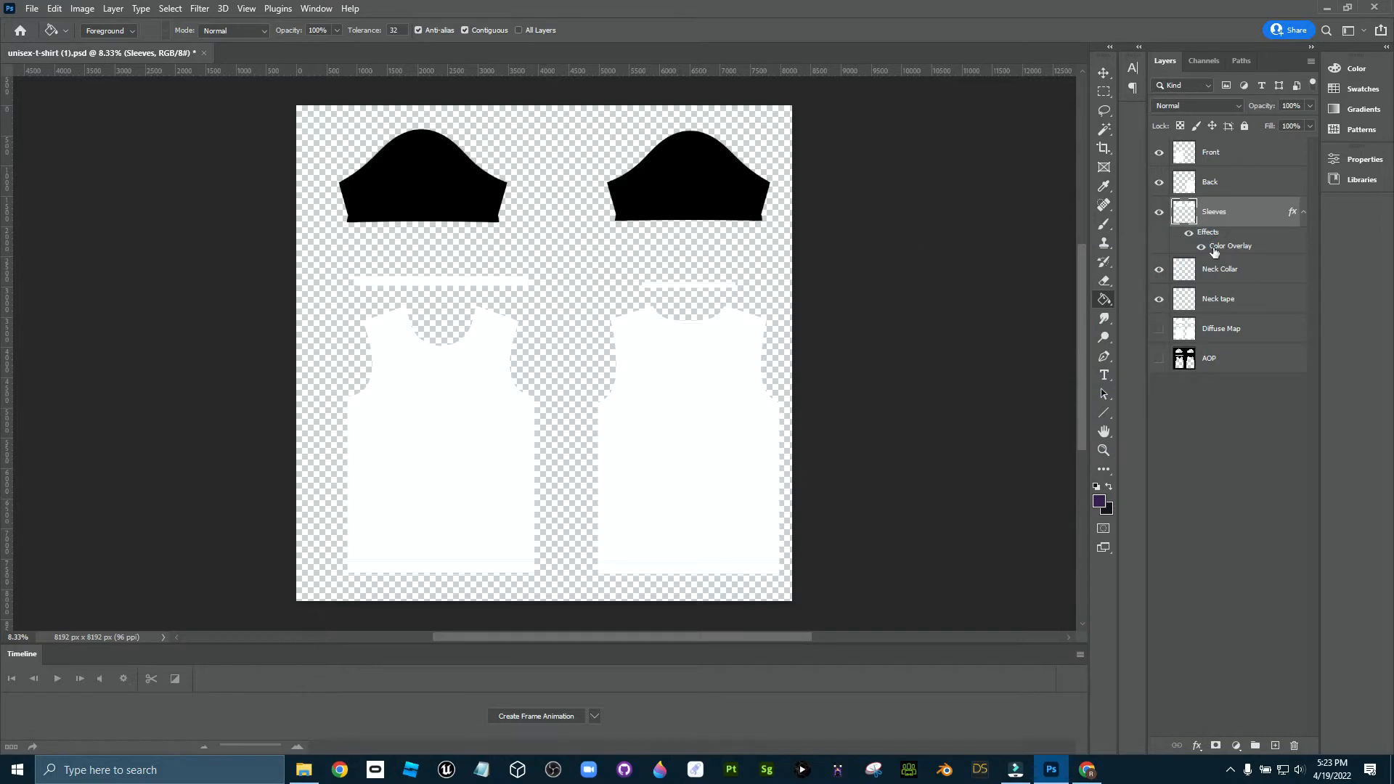
# - Select the white shirt body on the Front layer with the Magic Wand tool
pyautogui.click(1240, 156)
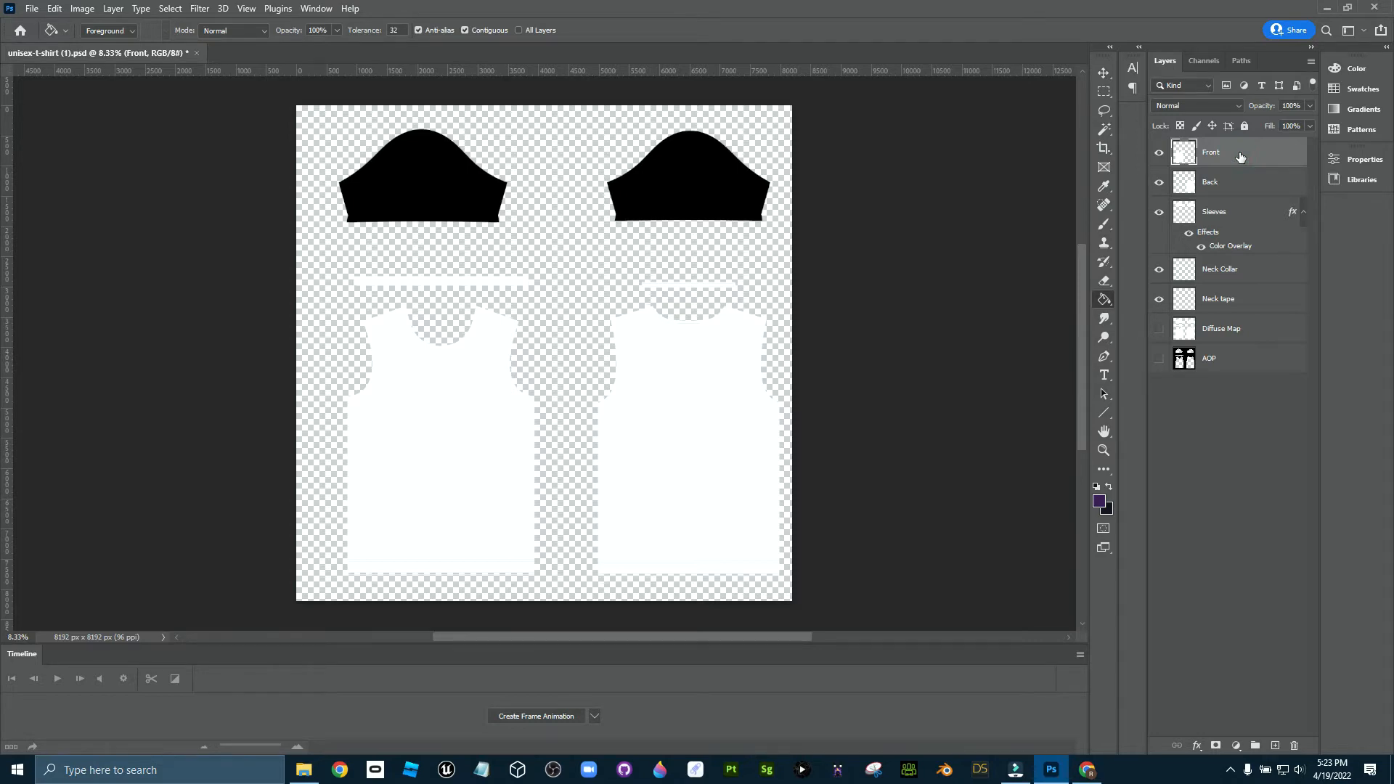
pyautogui.click(1105, 133)
pyautogui.click(1162, 130)
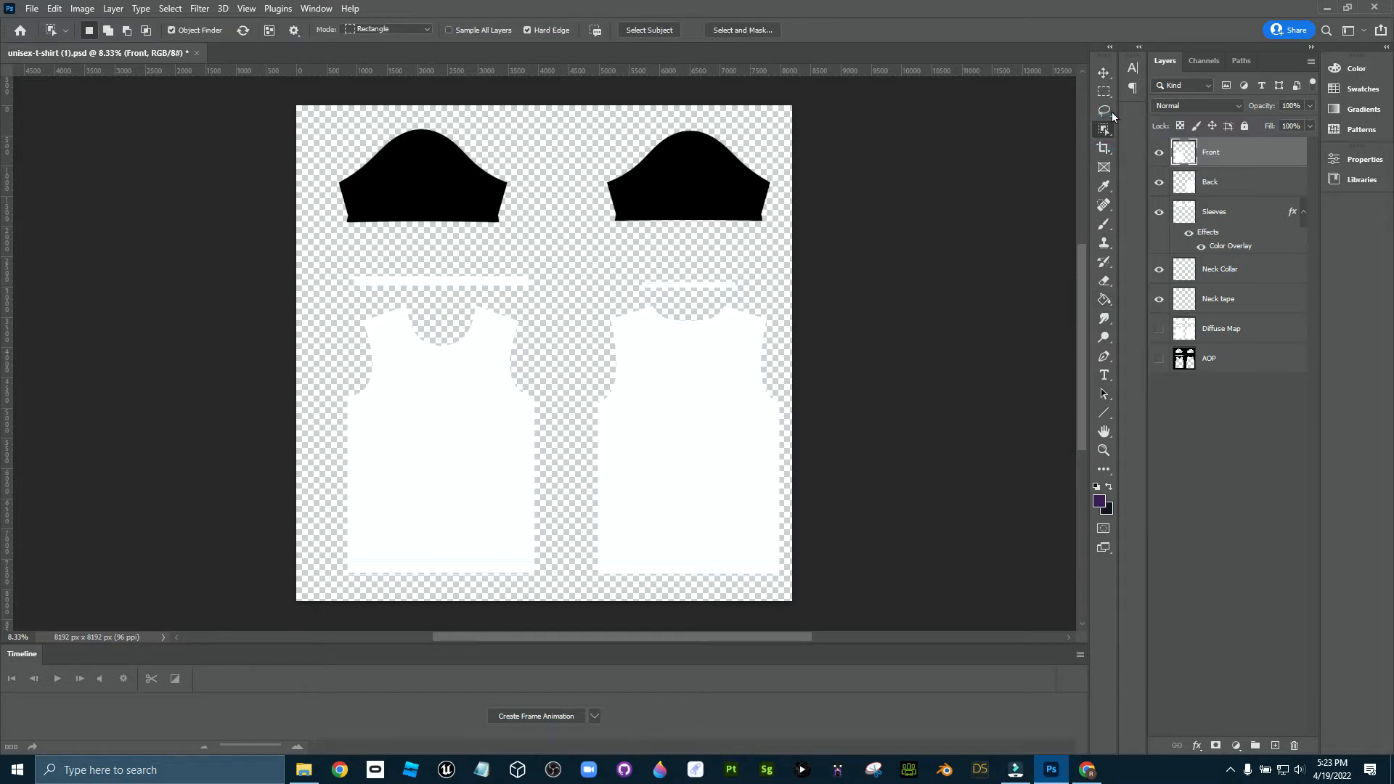
pyautogui.click(1103, 128)
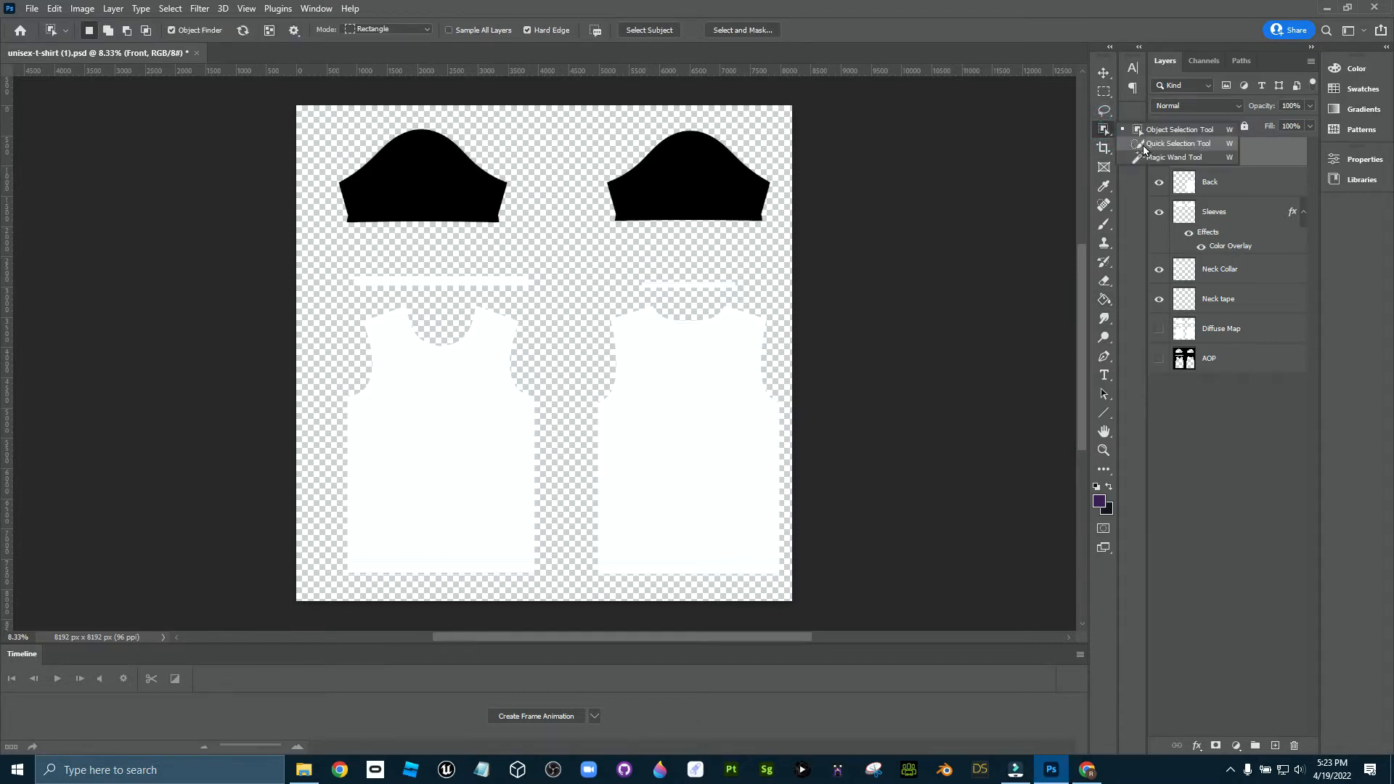
pyautogui.click(1151, 158)
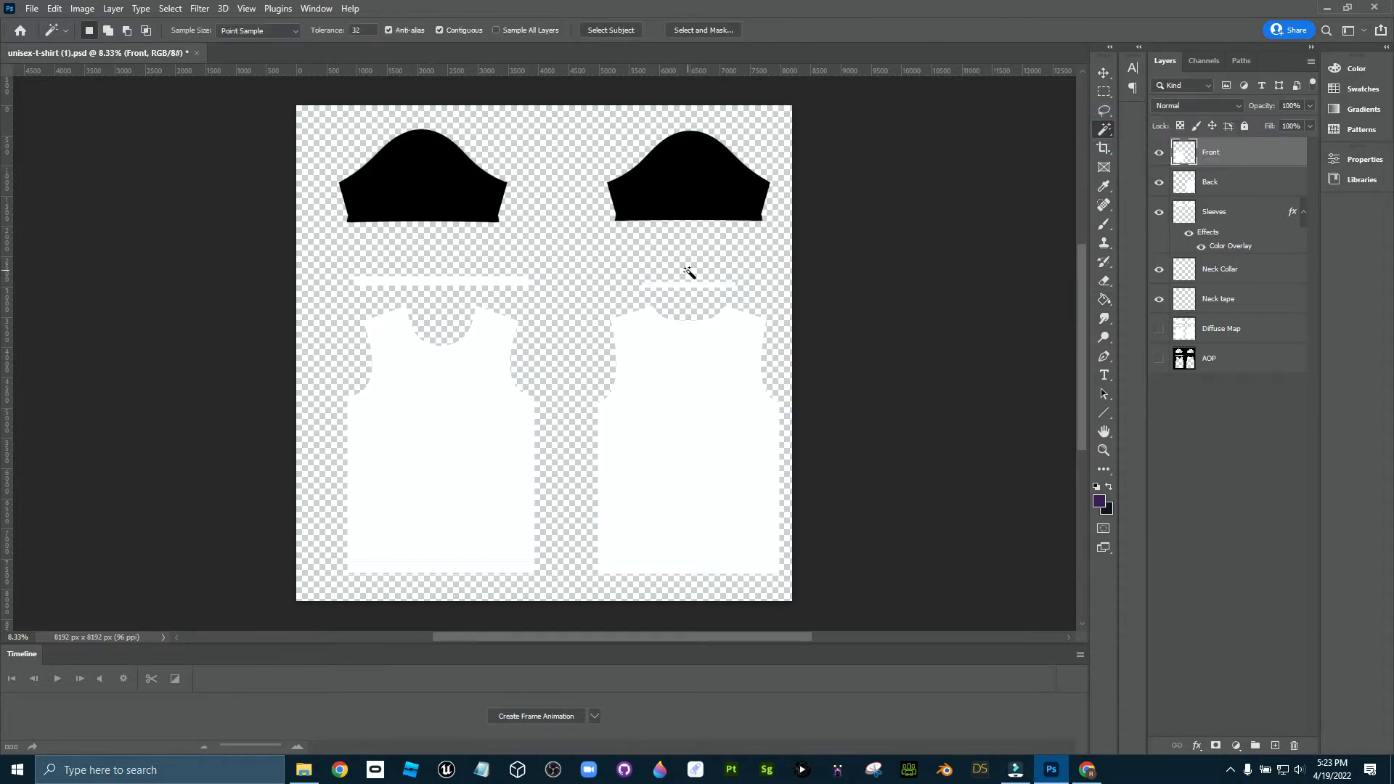
pyautogui.click(446, 422)
# - Add the strip along the Front piece's bottom hem to the selection and check the selection's lower edge
pyautogui.scroll(1, 413, 581)
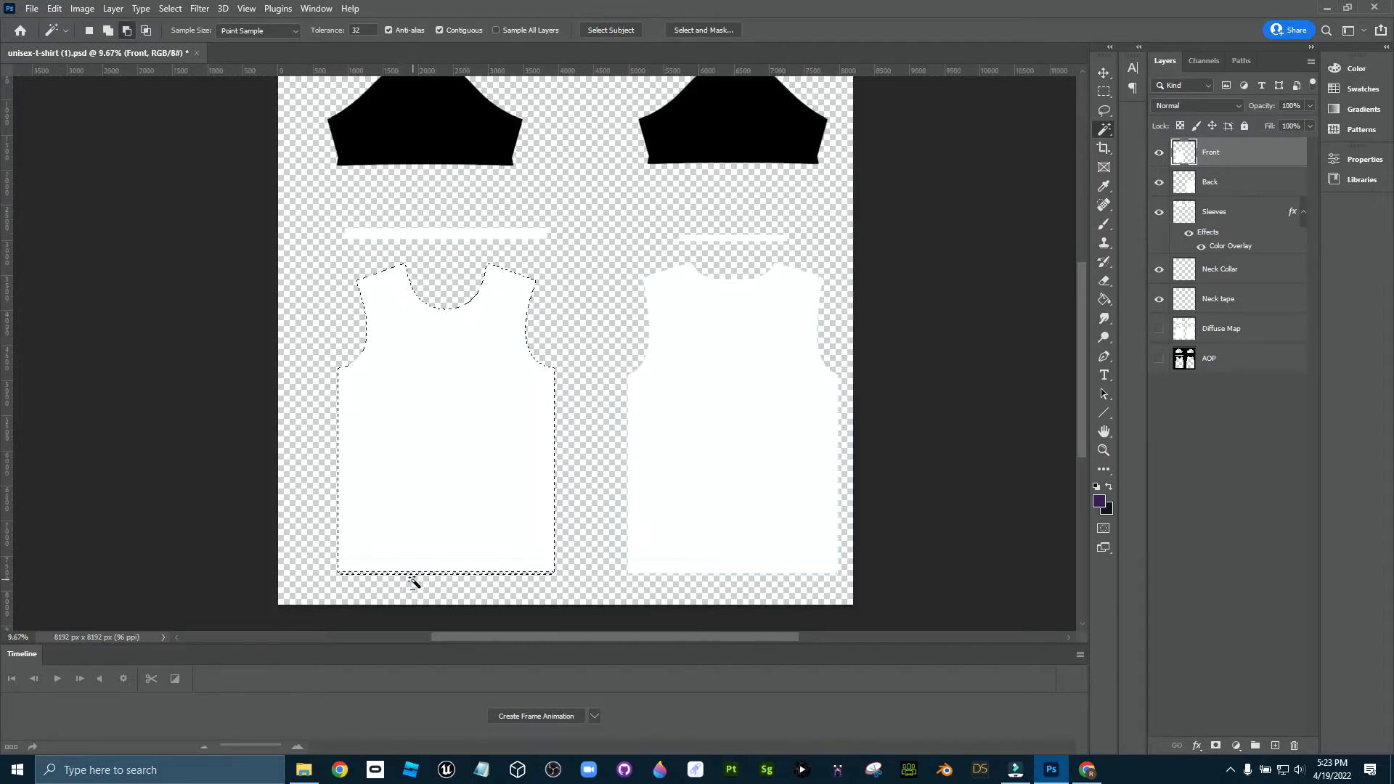
pyautogui.scroll(2, 413, 581)
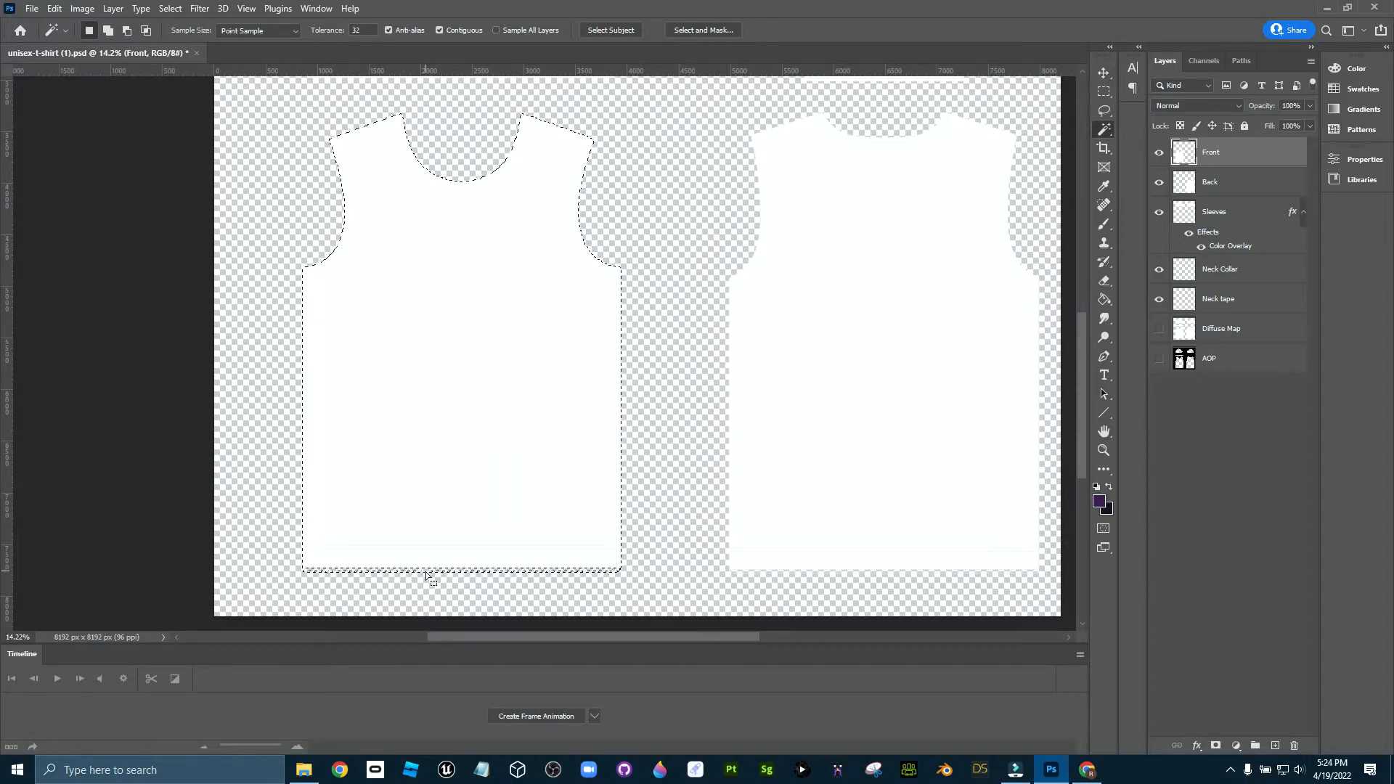
pyautogui.keyDown('shift'); pyautogui.click(426, 572); pyautogui.keyUp('shift')
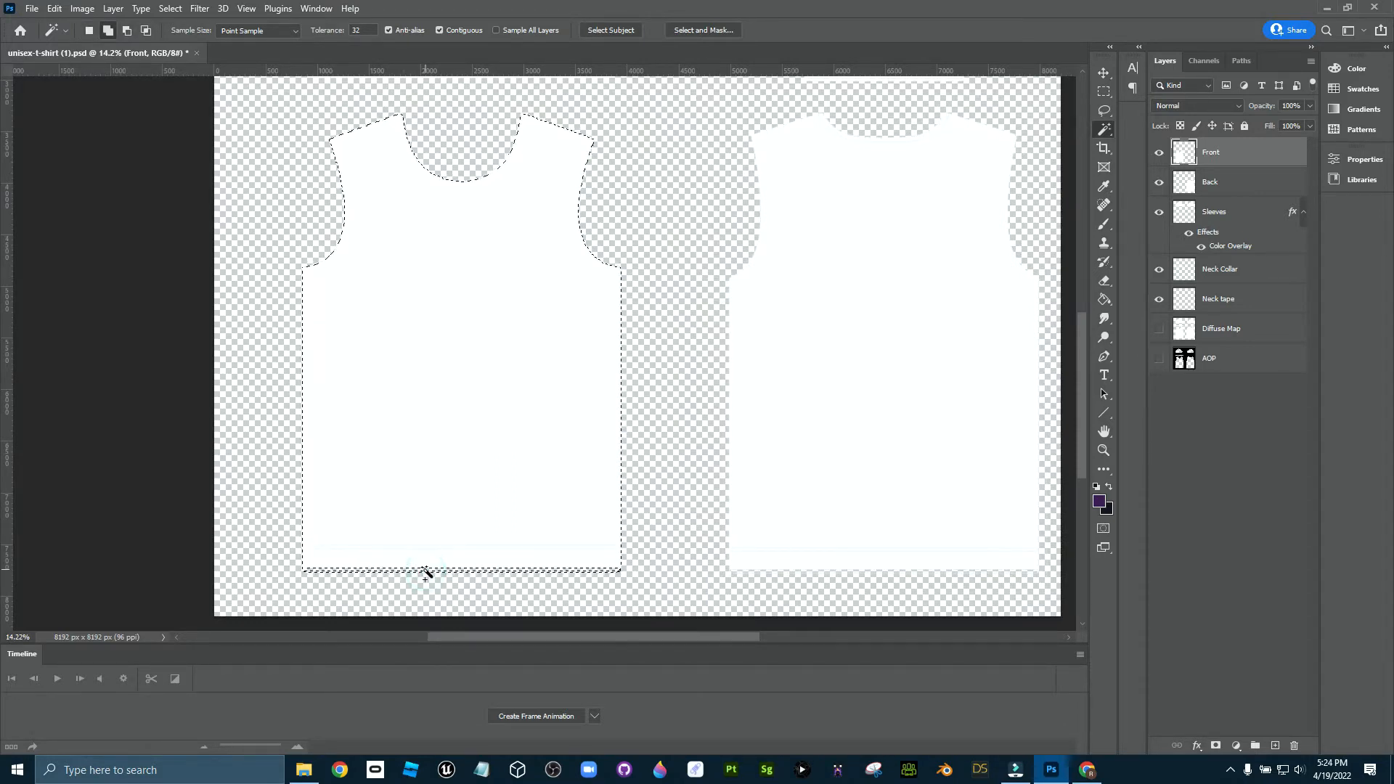
pyautogui.keyDown('shift'); pyautogui.click(425, 570); pyautogui.keyUp('shift')
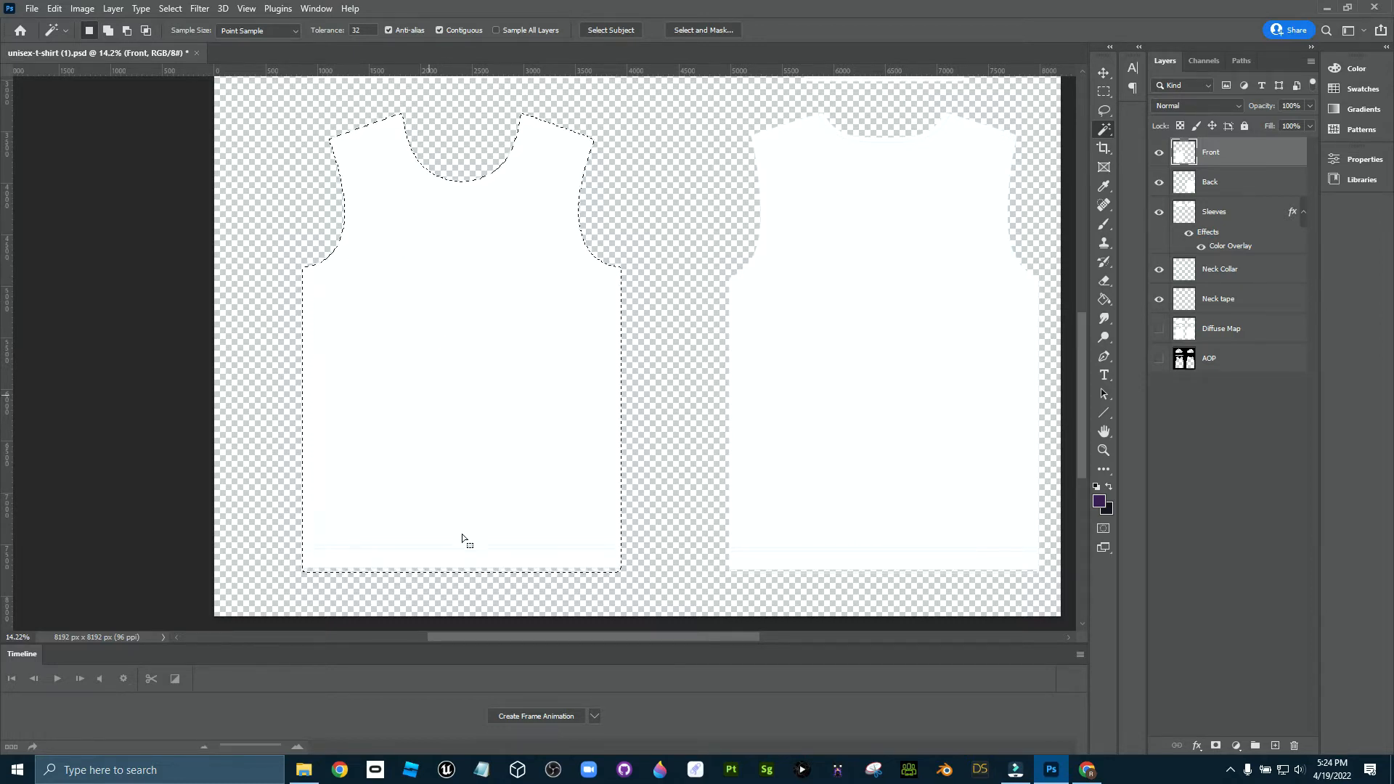
pyautogui.scroll(2, 438, 576)
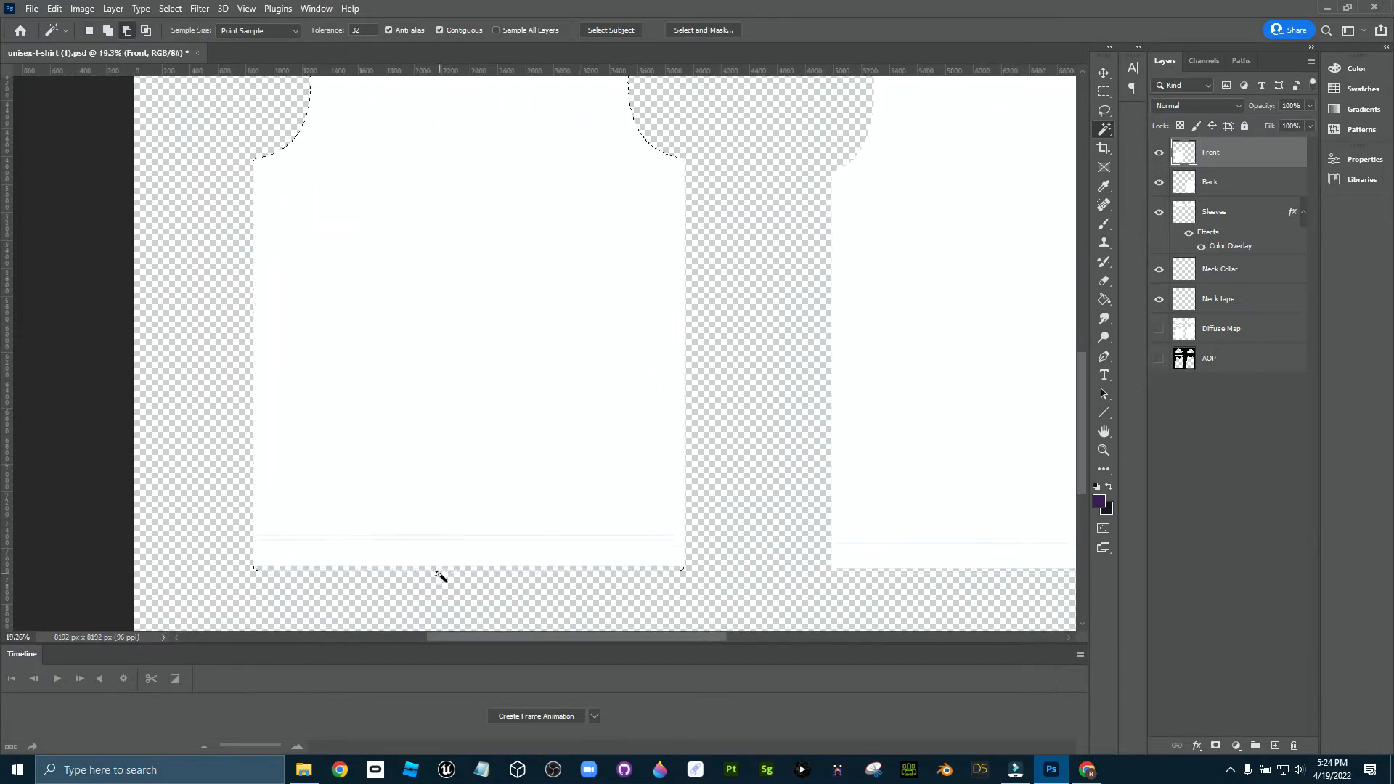
pyautogui.scroll(5, 439, 576)
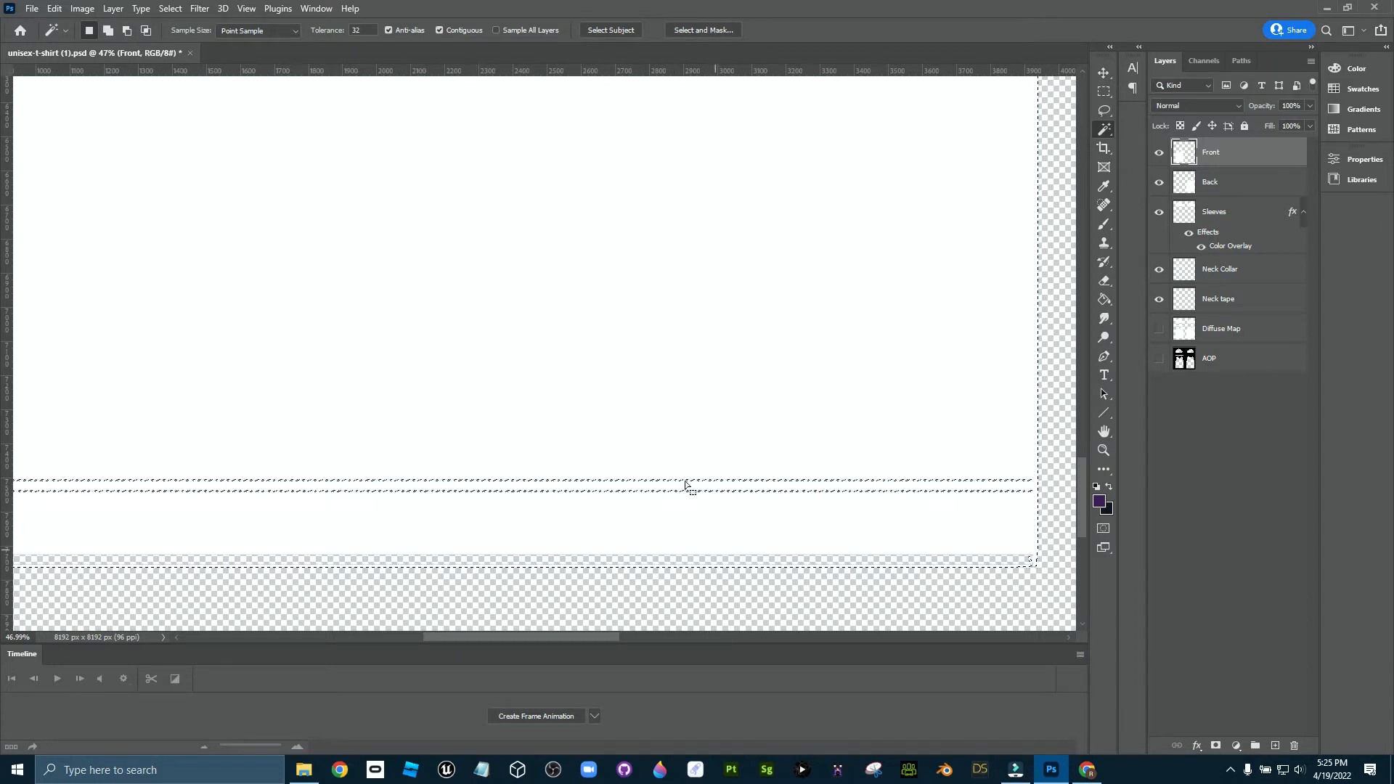
pyautogui.scroll(-1, 659, 567)
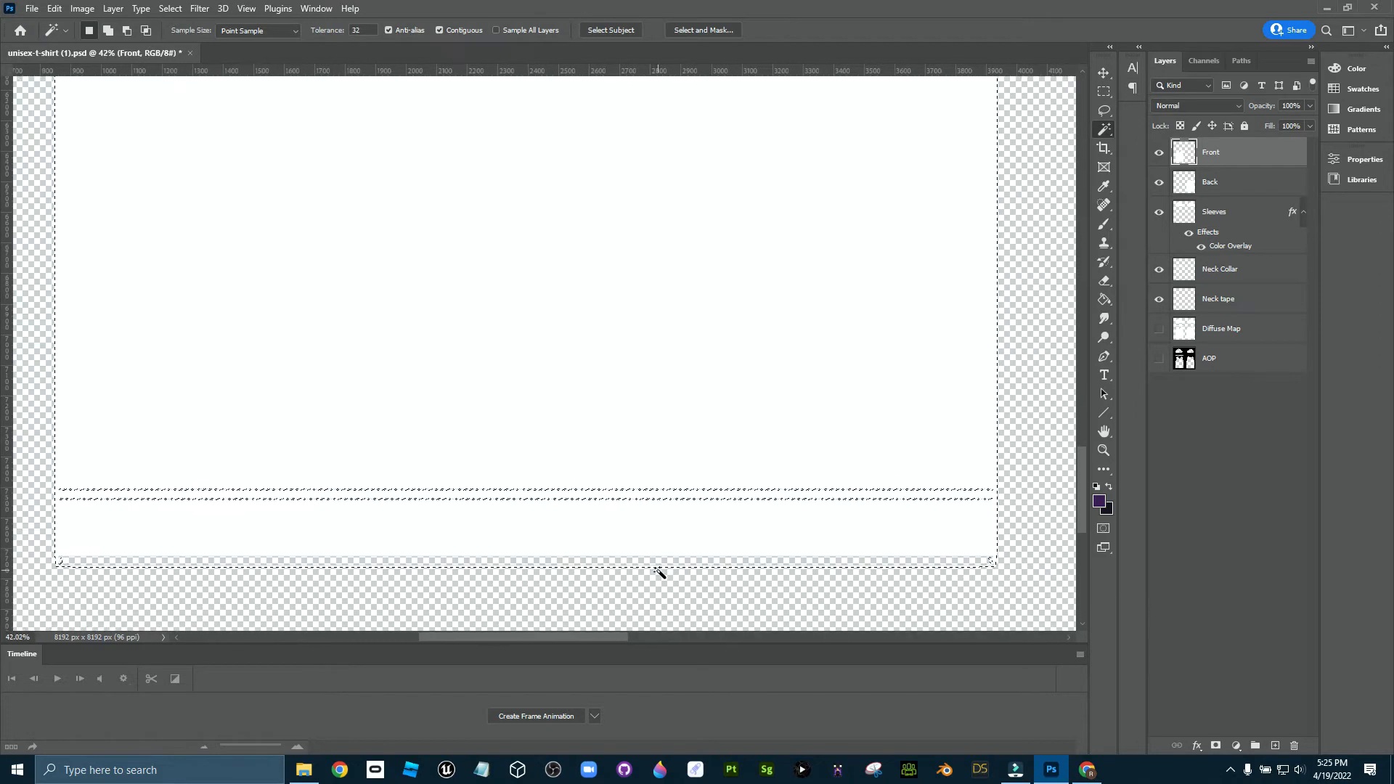
pyautogui.scroll(-10, 659, 568)
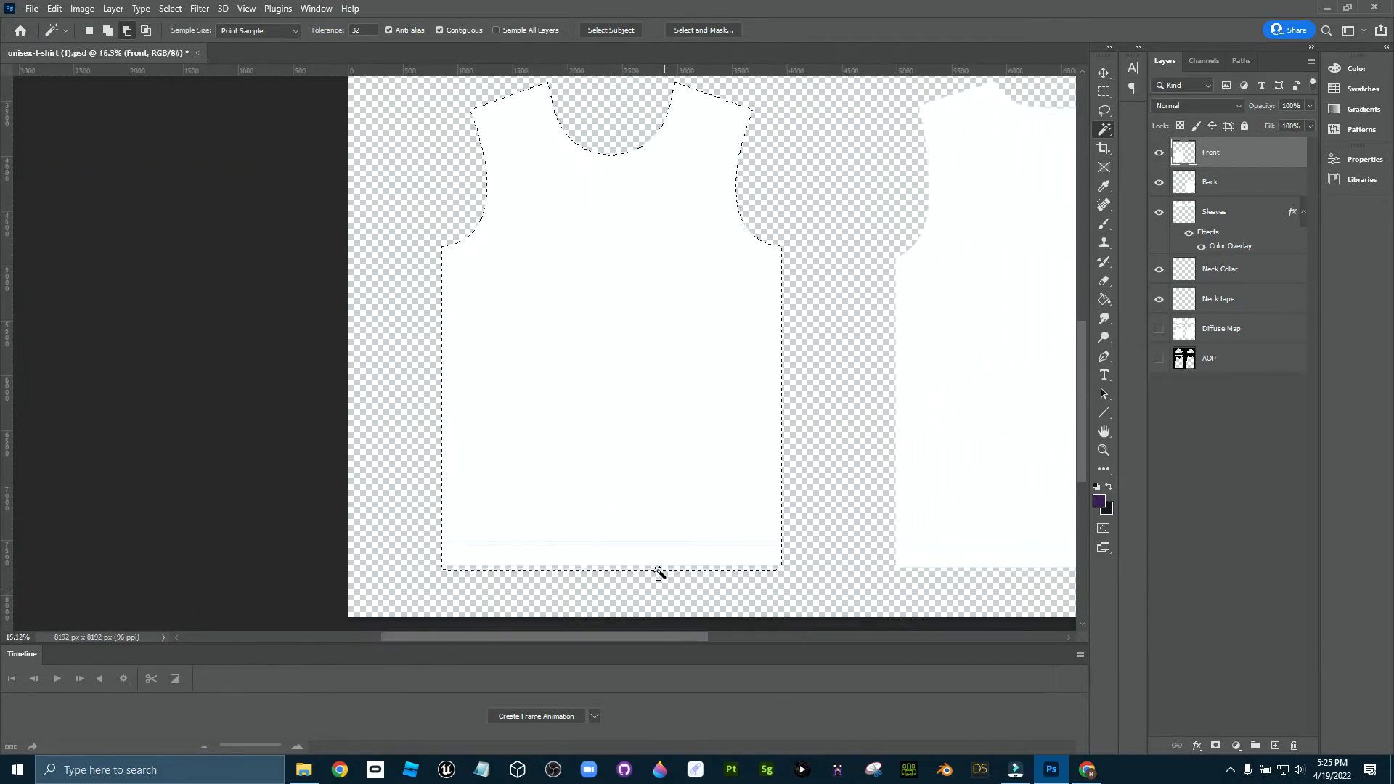
pyautogui.scroll(-4, 660, 568)
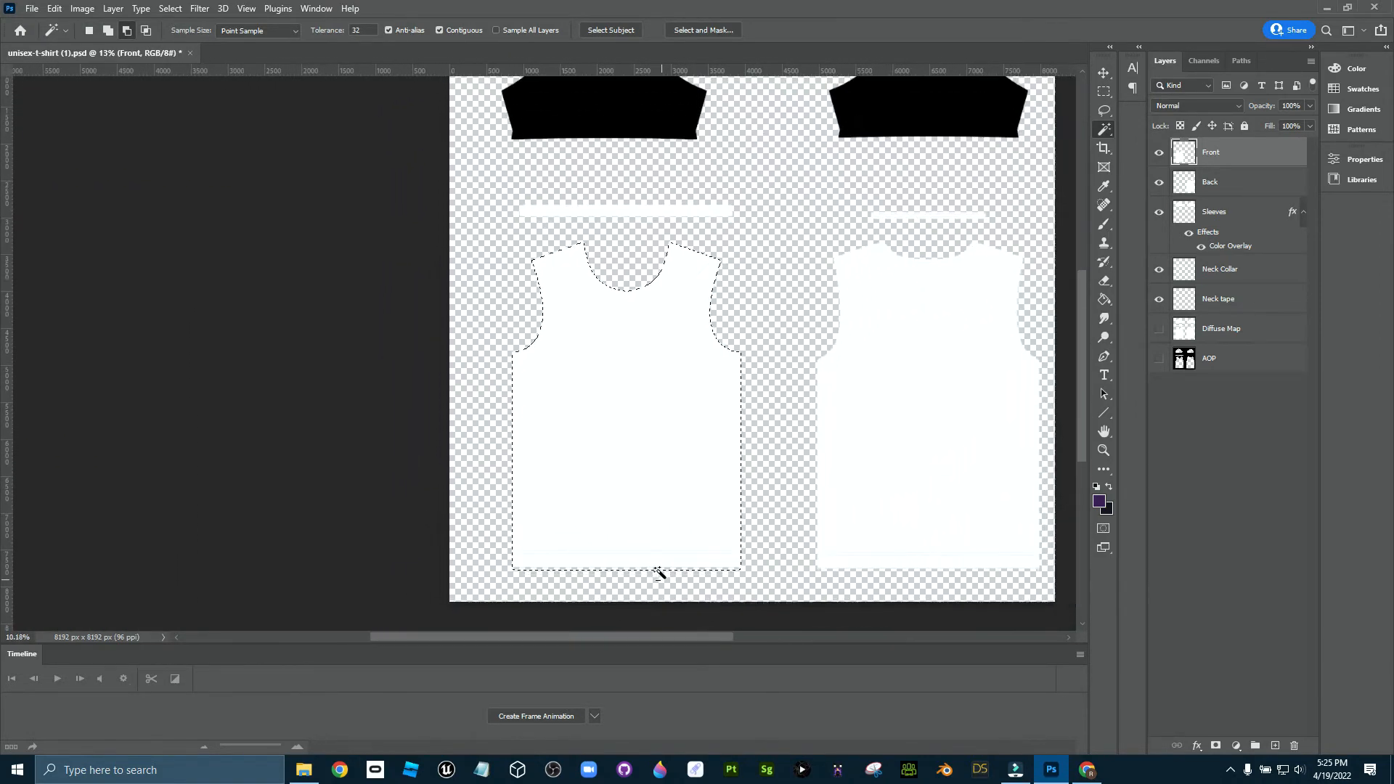
# - Place the AdobeStock_296836622.jpeg image from the Downloads folder into the T-shirt template
pyautogui.scroll(-1, 659, 571)
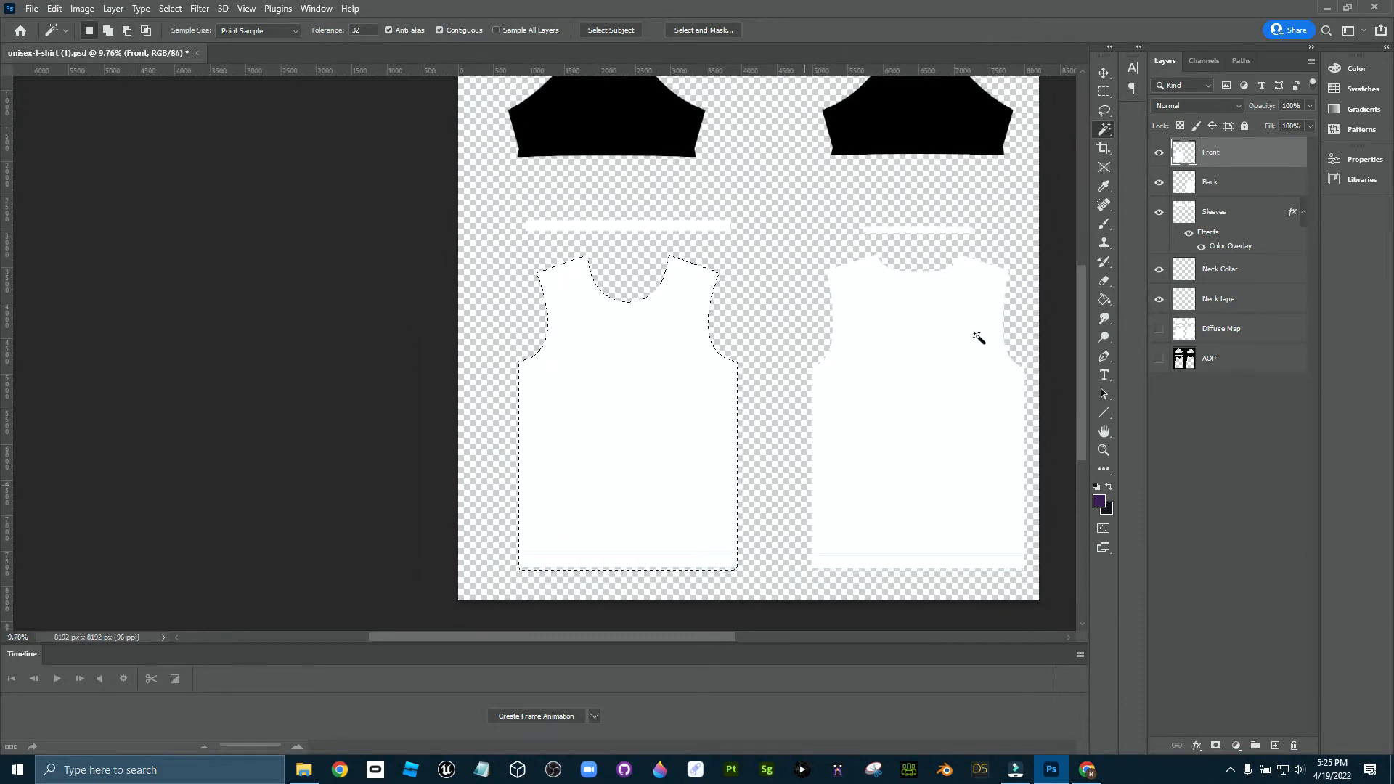
pyautogui.hscroll(-1, 985, 339)
pyautogui.hscroll(-1, 985, 339)
pyautogui.hscroll(4, 986, 338)
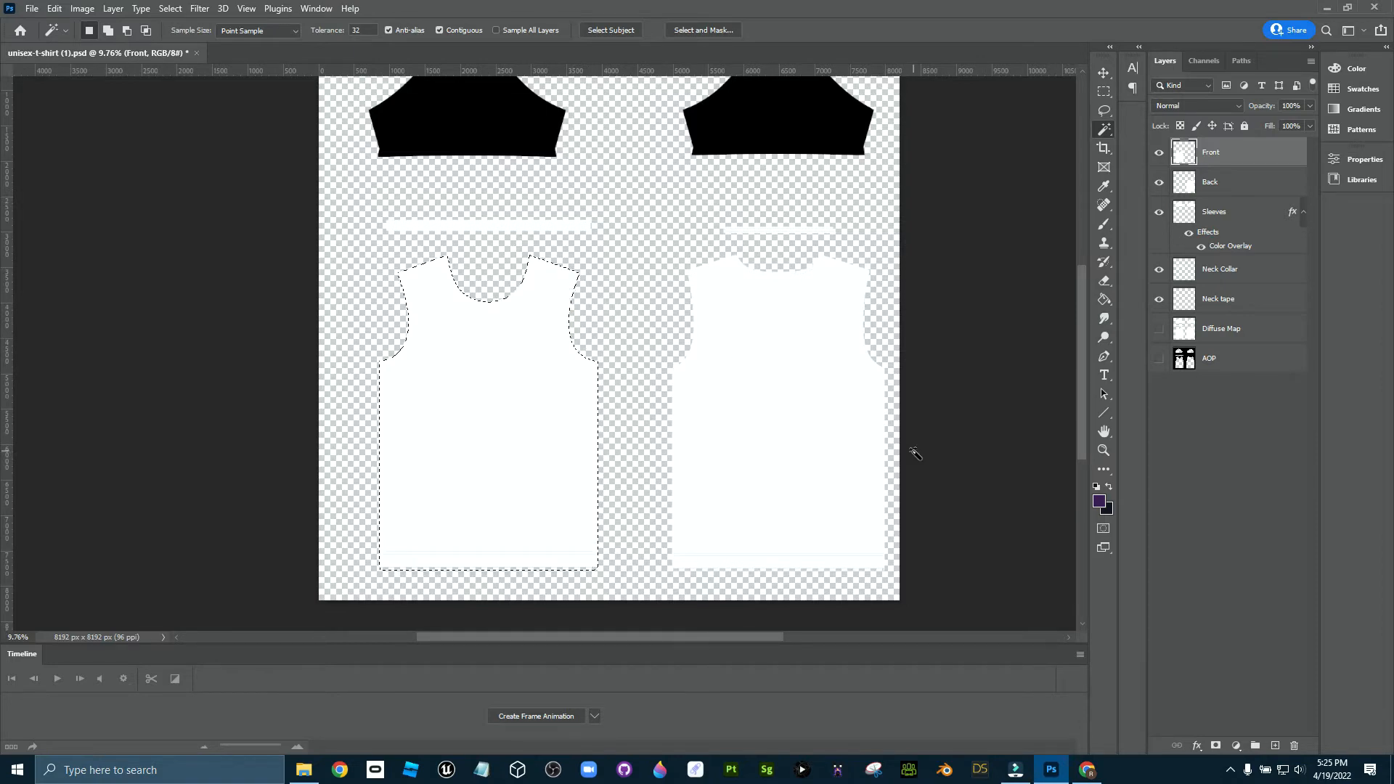
pyautogui.click(305, 769)
pyautogui.click(434, 499)
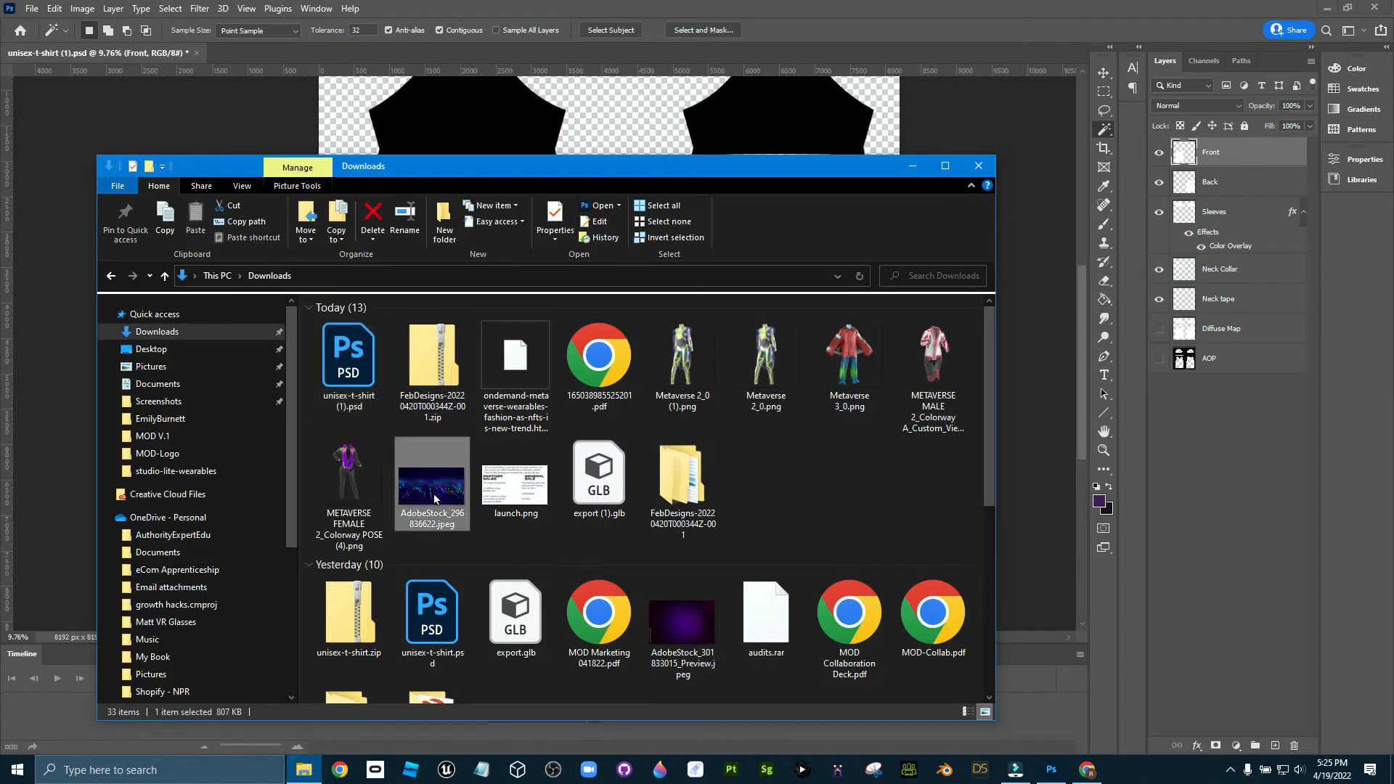
pyautogui.moveTo(434, 498); pyautogui.dragTo(589, 150)
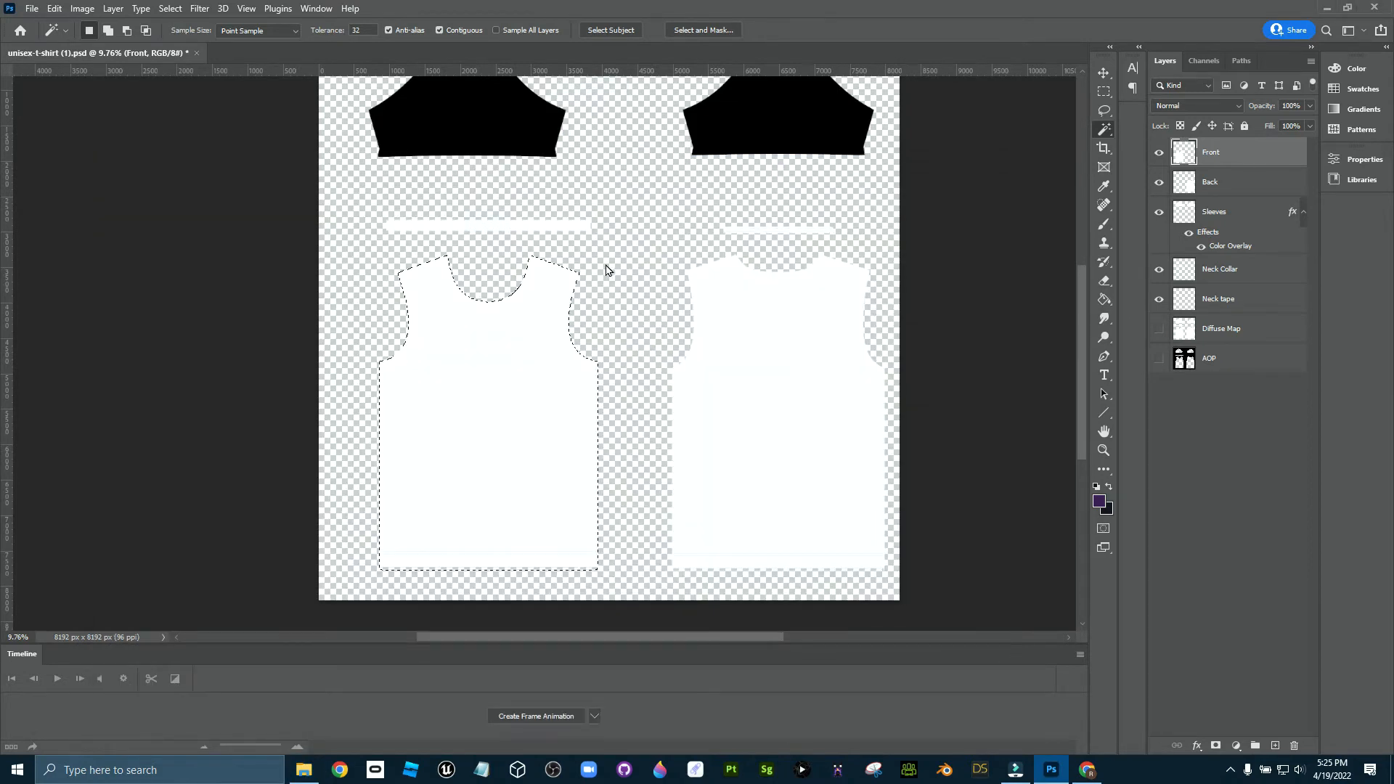
pyautogui.moveTo(605, 260); pyautogui.dragTo(606, 264)
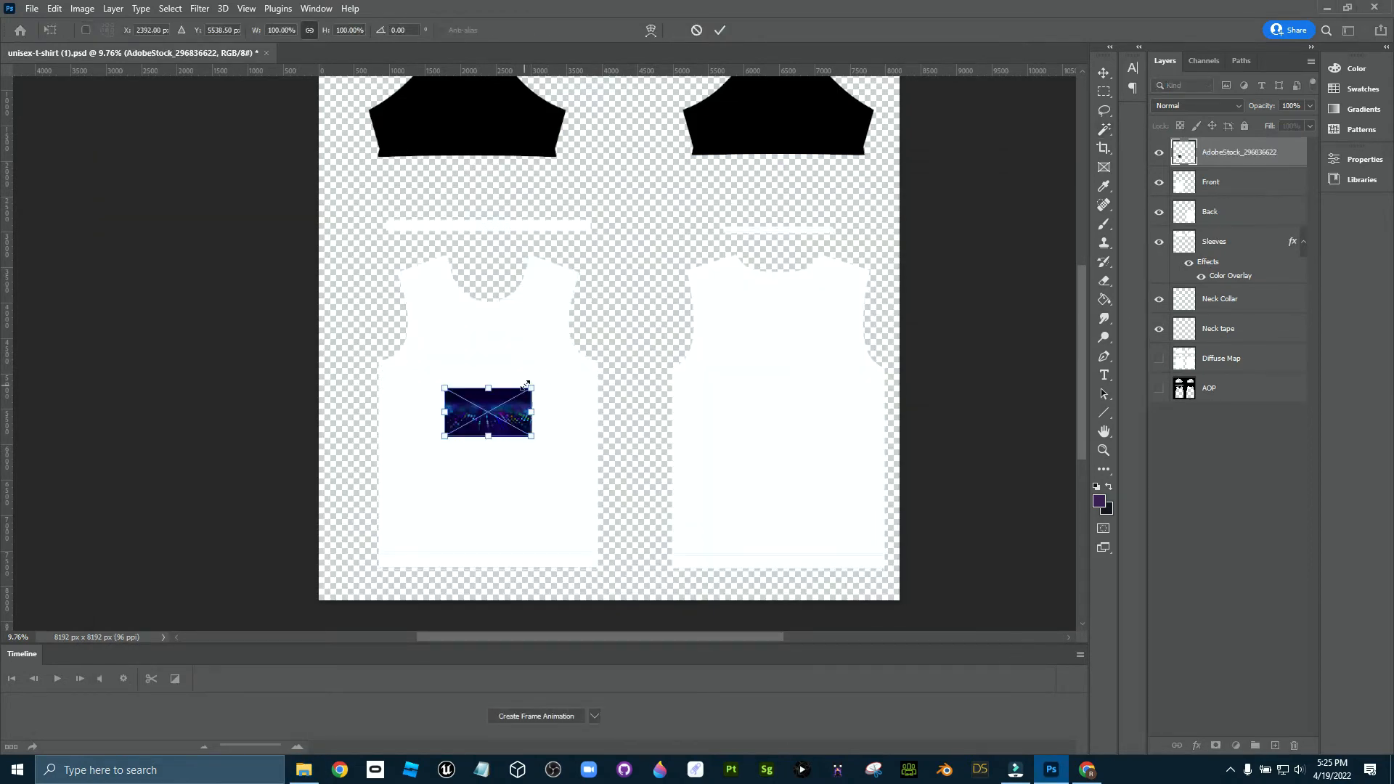
# - Enlarge the placed AdobeStock image to about 660% so it covers the front piece, and move its layer directly below Front
pyautogui.moveTo(532, 388); pyautogui.dragTo(775, 250)
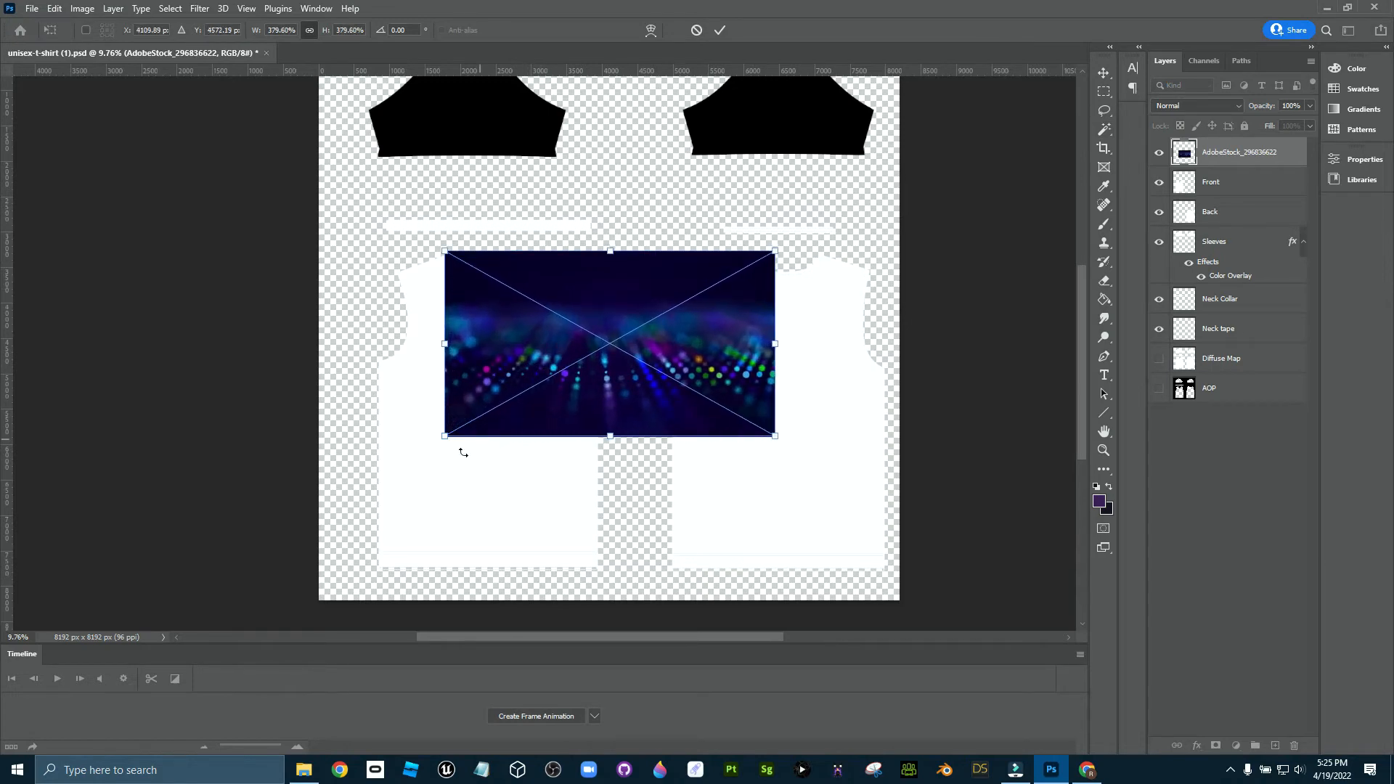
pyautogui.moveTo(444, 437); pyautogui.dragTo(285, 596)
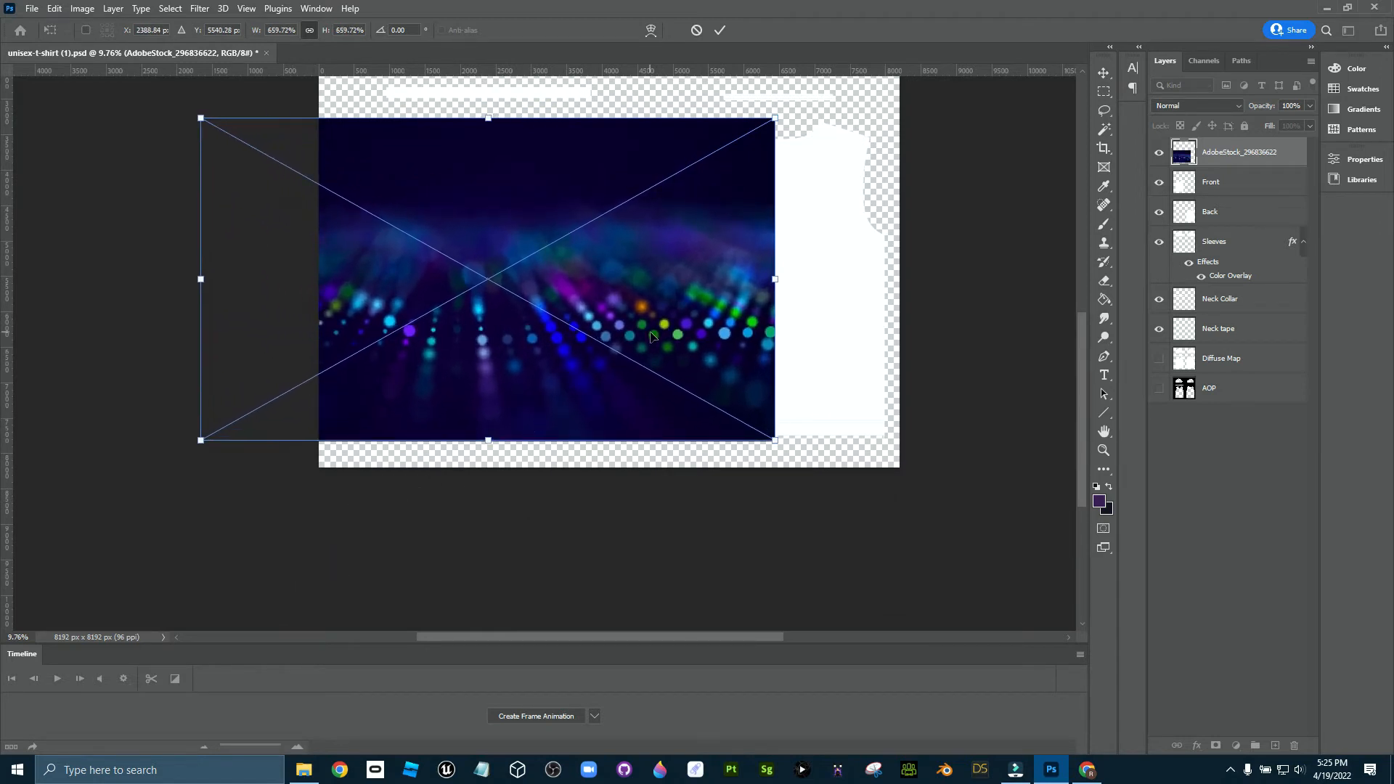
pyautogui.press('Return')
pyautogui.moveTo(1221, 164); pyautogui.dragTo(1220, 197)
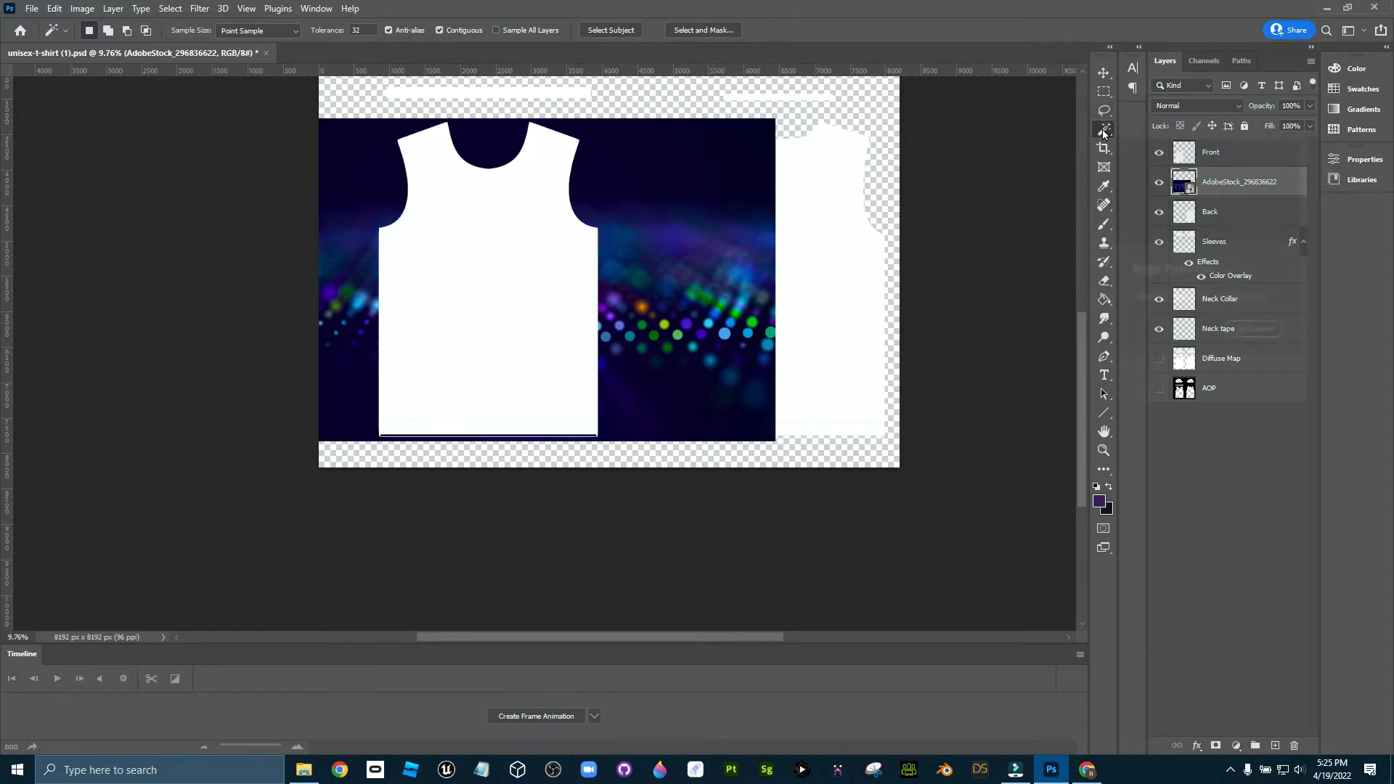
# - Select the white shirt body on the Front layer with the Magic Wand, including the thin strip along its bottom hem
pyautogui.click(509, 213)
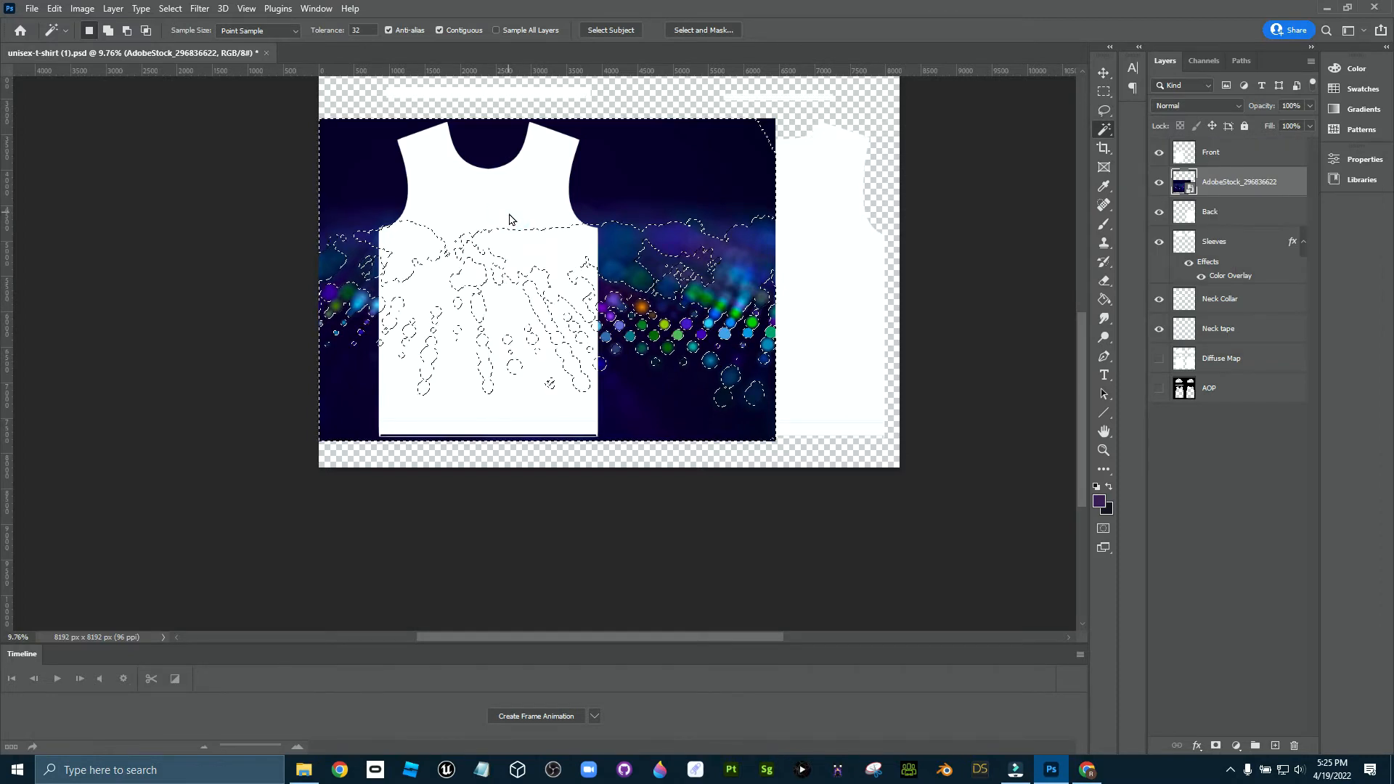
pyautogui.hotkey('ctrl', 'd')
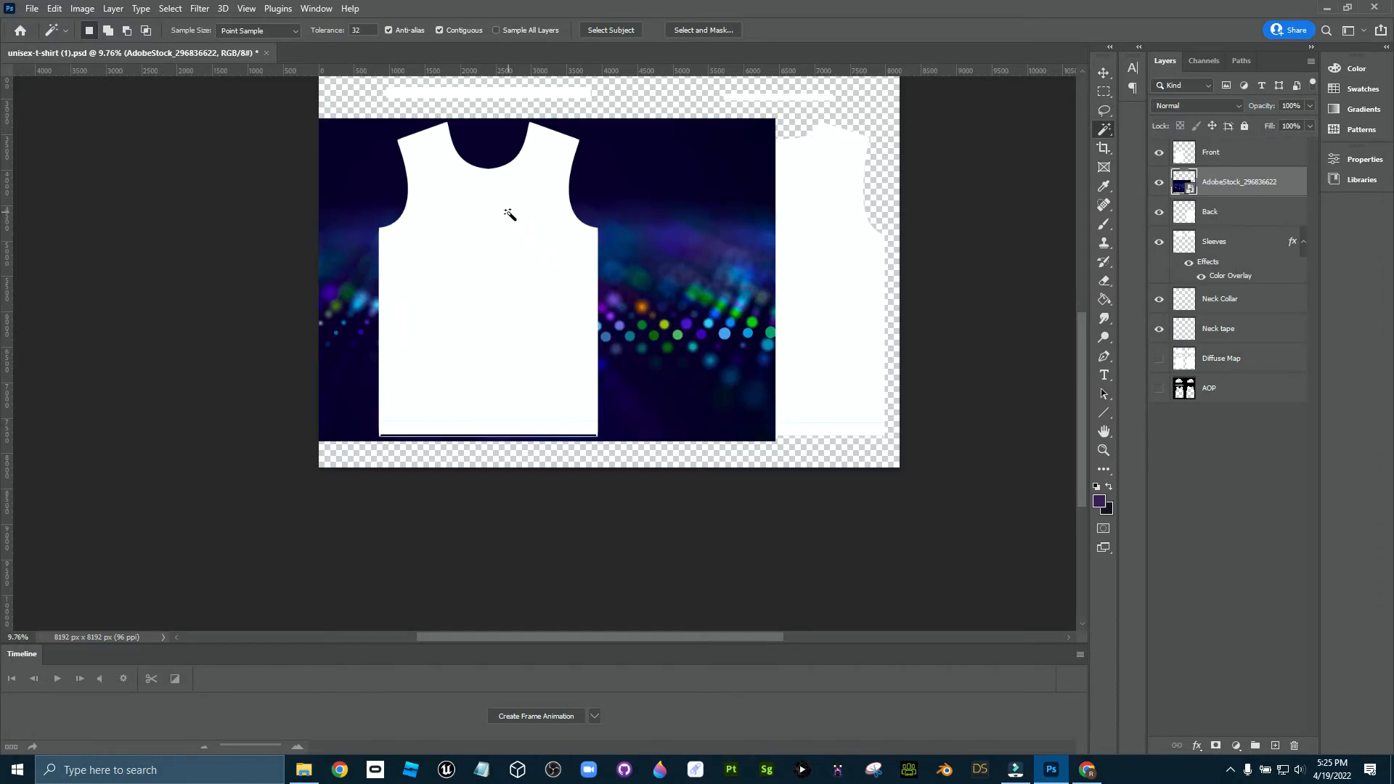
pyautogui.click(1229, 154)
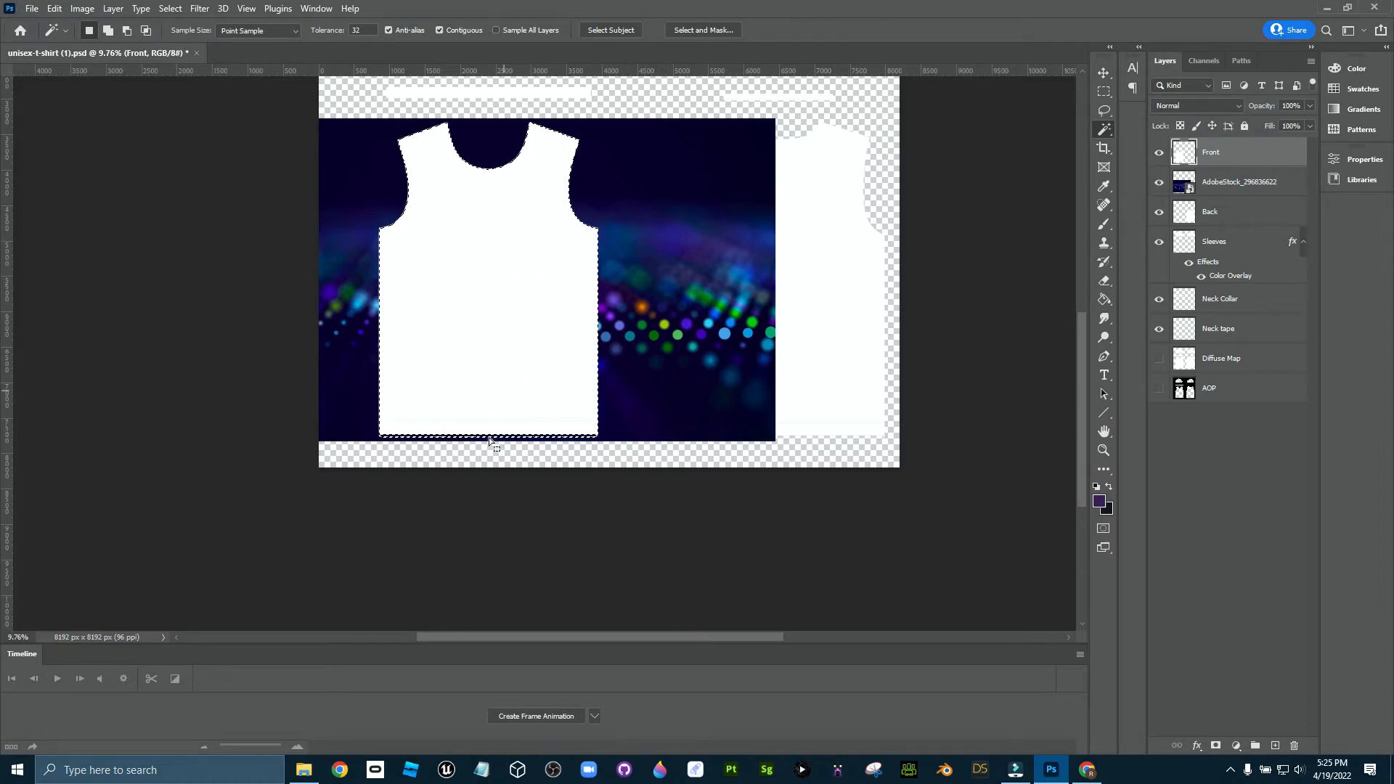
pyautogui.scroll(1, 489, 437)
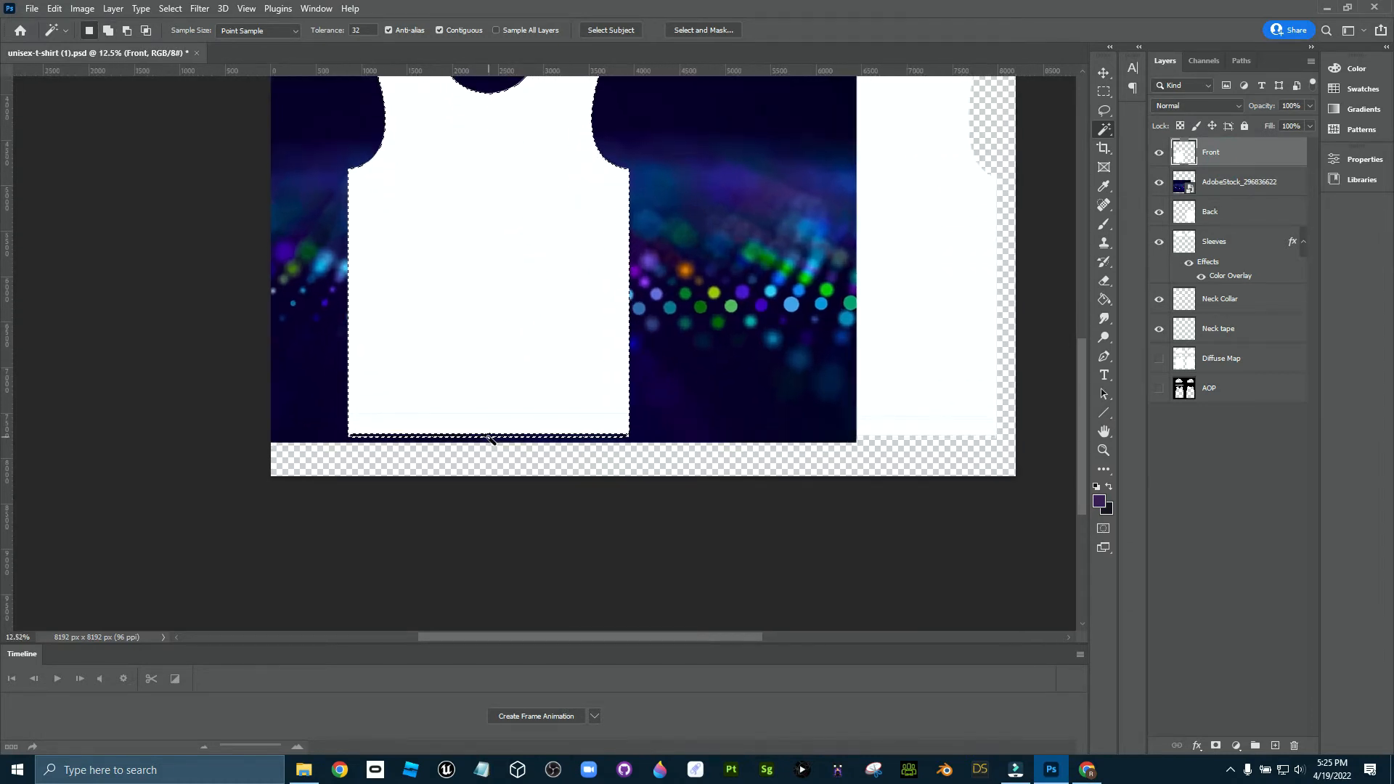
pyautogui.scroll(4, 490, 437)
pyautogui.scroll(-2, 465, 507)
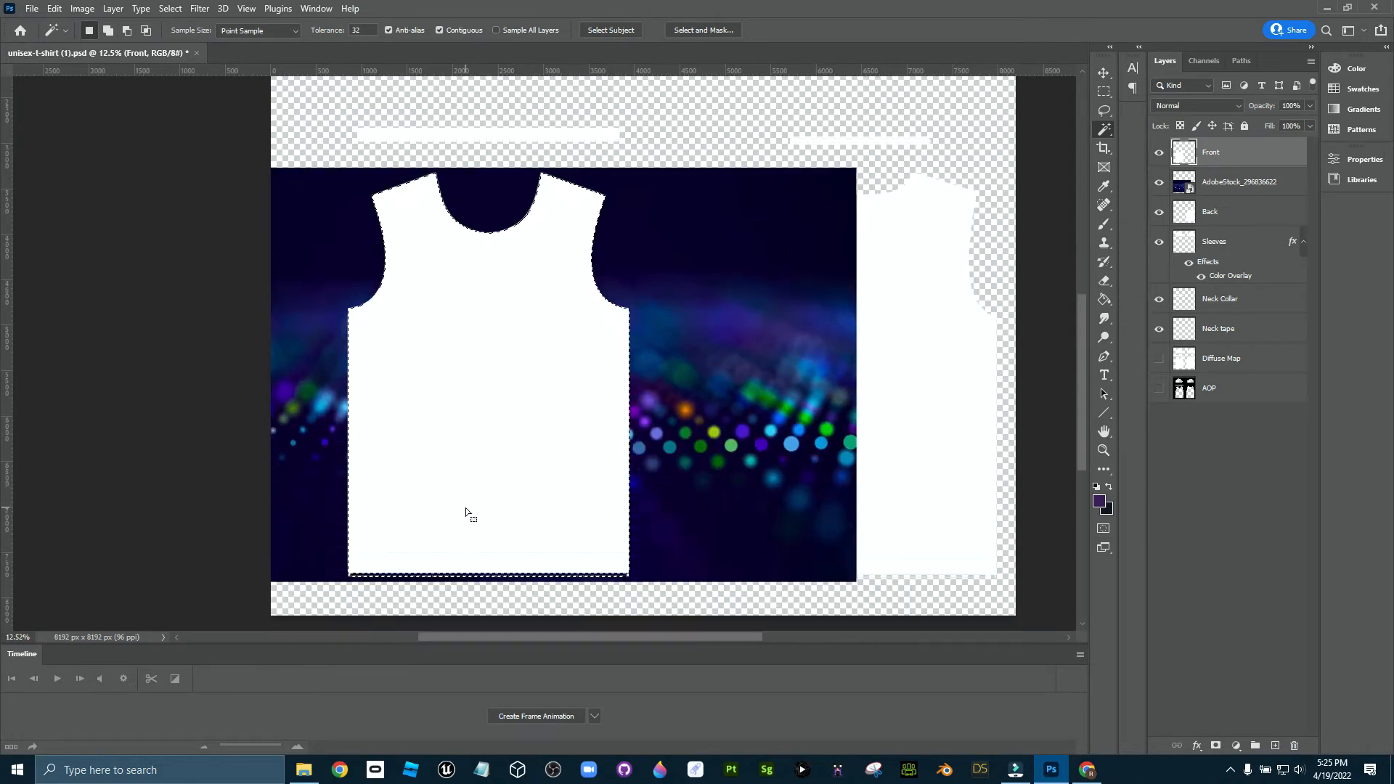
pyautogui.scroll(-1, 466, 515)
pyautogui.scroll(1, 469, 527)
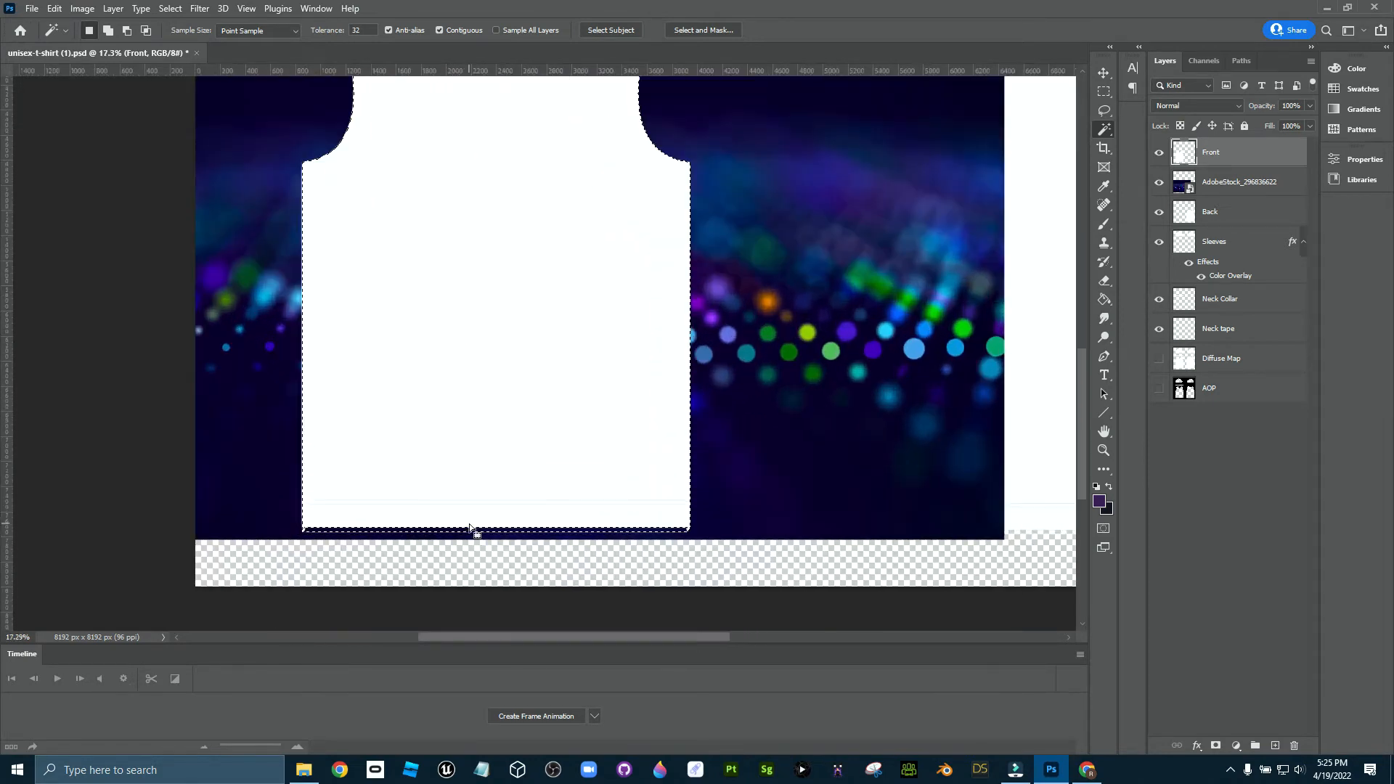
pyautogui.scroll(1, 470, 526)
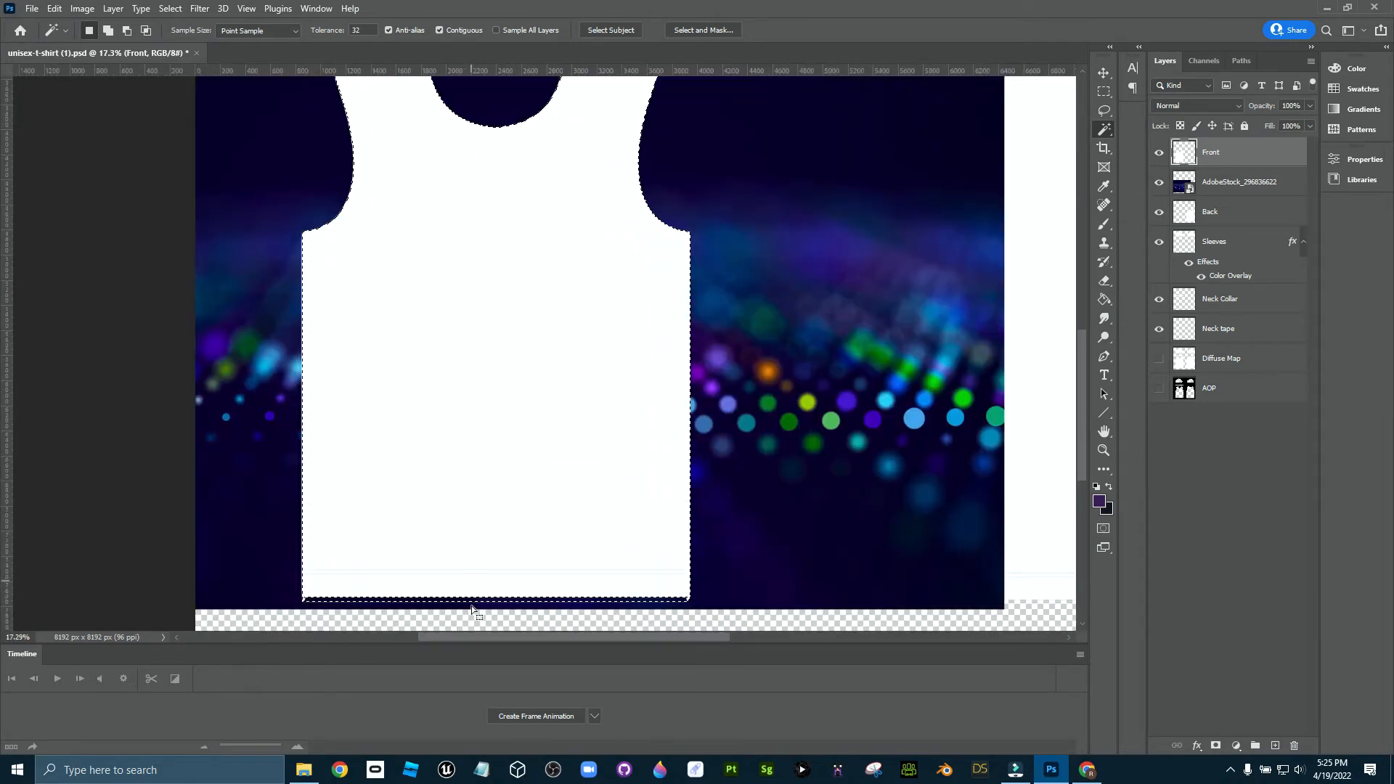
pyautogui.press('shift')
pyautogui.keyDown('shift'); pyautogui.click(476, 600); pyautogui.keyUp('shift')
# - Copy the selected shirt shape from the AdobeStock layer to a new layer, with the Front and AdobeStock layers hidden
pyautogui.click(1160, 153)
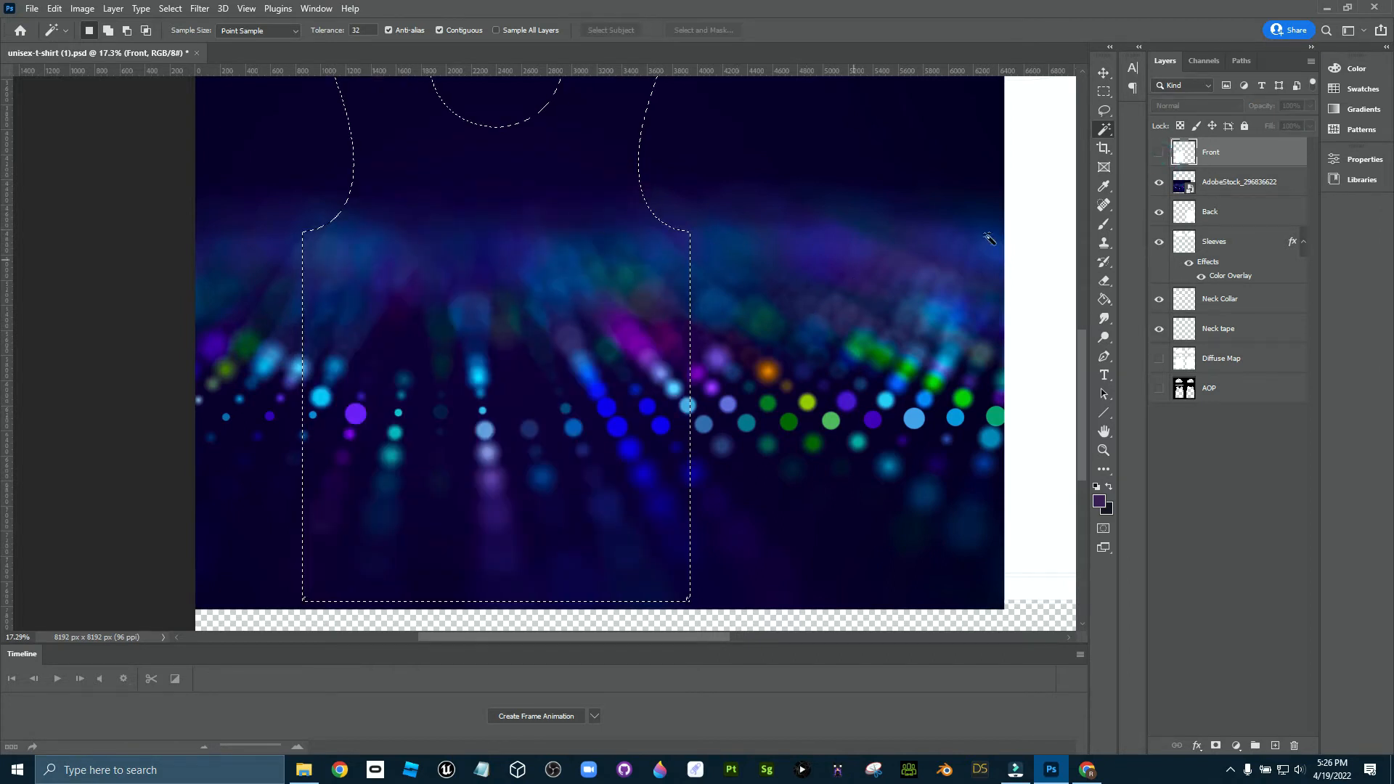
pyautogui.click(1245, 191)
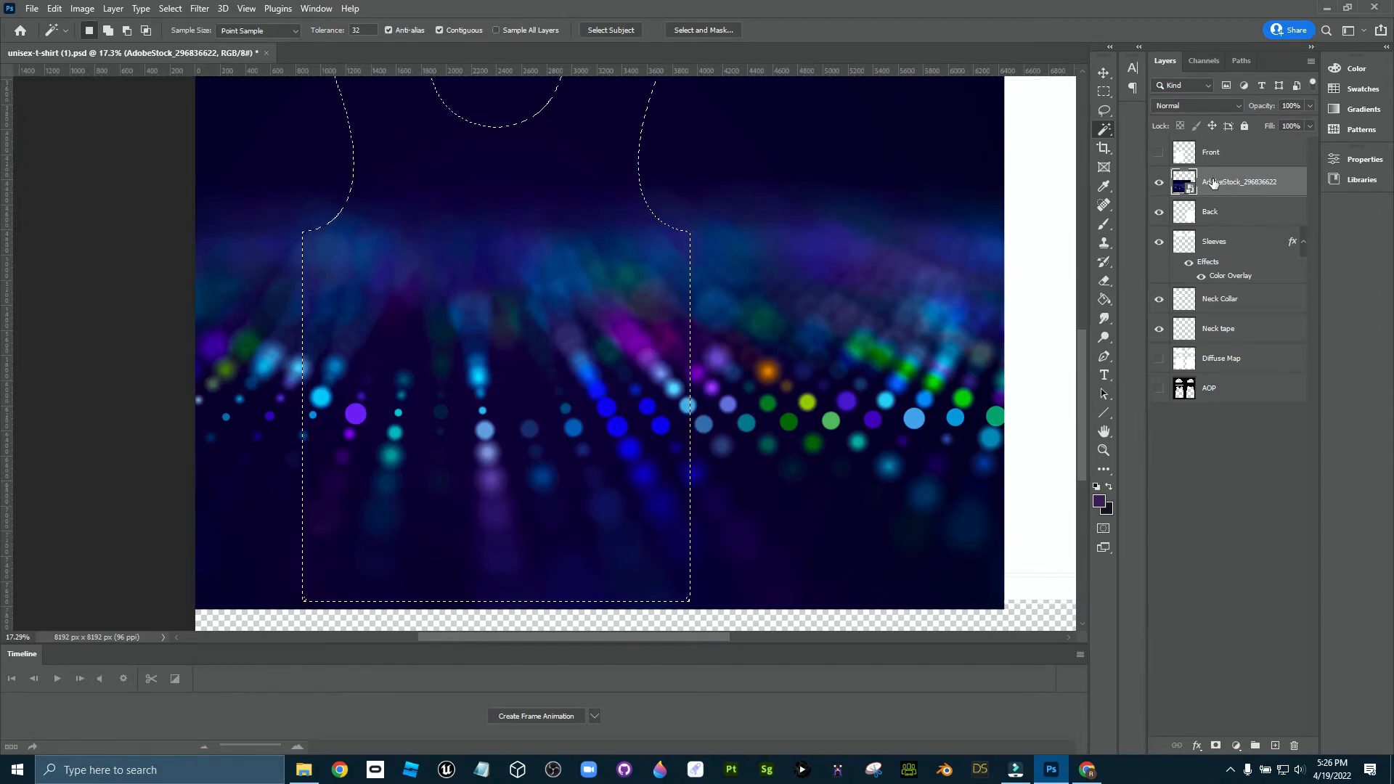
pyautogui.hotkey('ctrl', 'j')
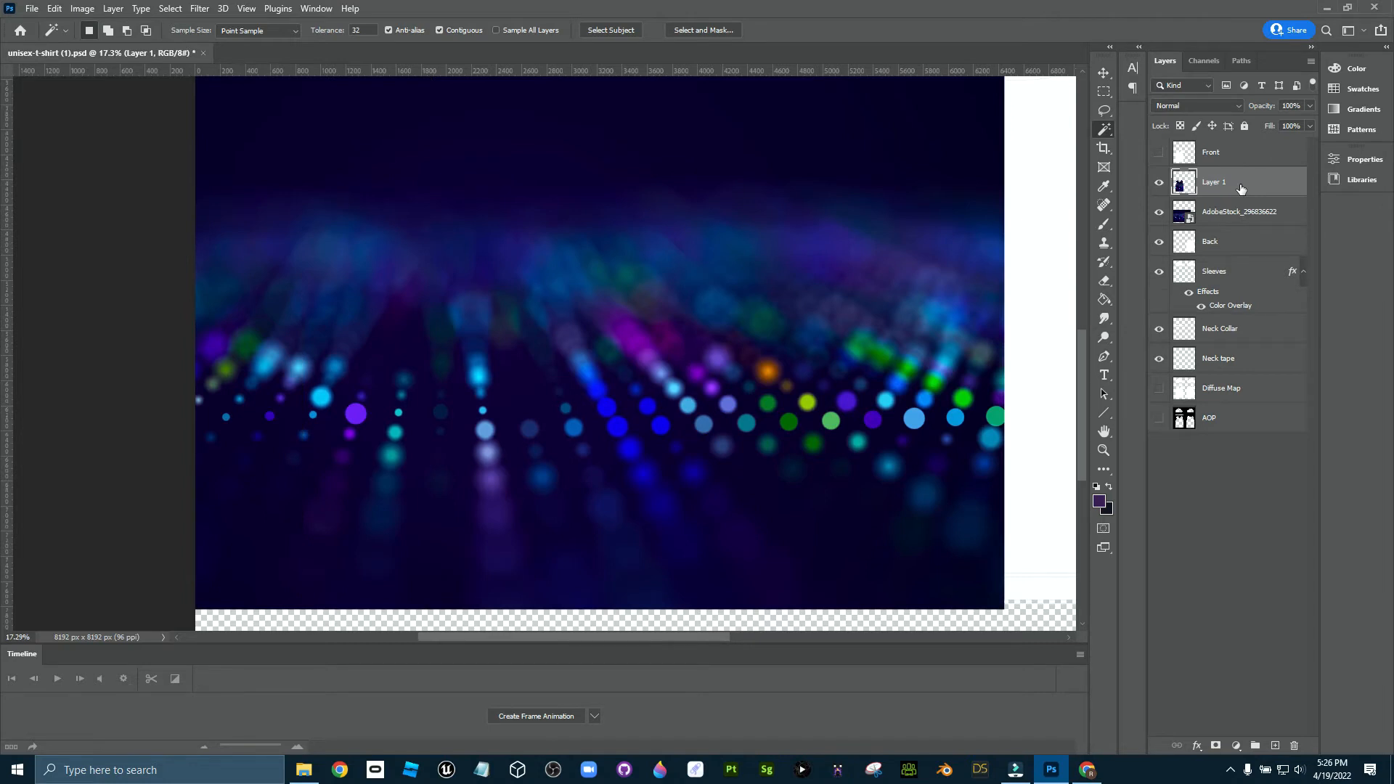
pyautogui.click(1159, 213)
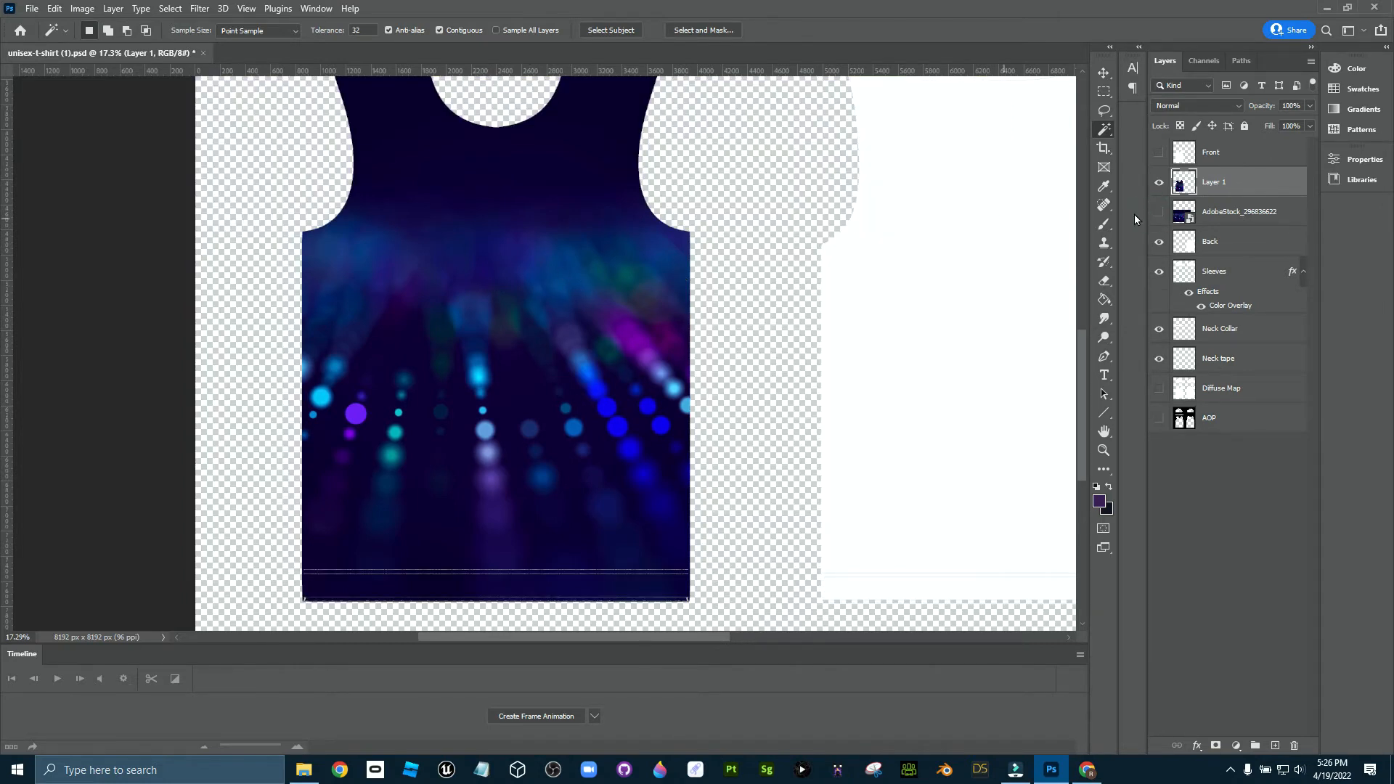
pyautogui.click(1160, 153)
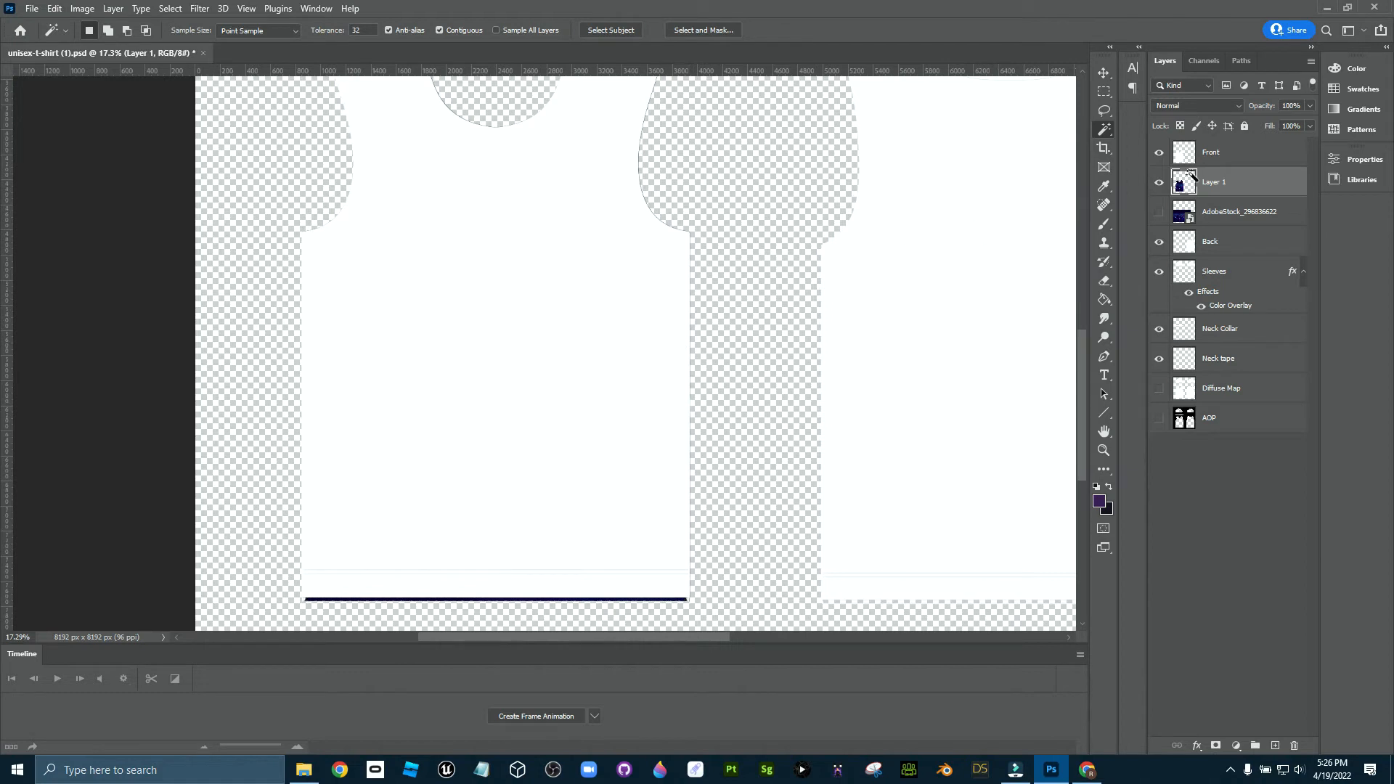
pyautogui.click(1160, 153)
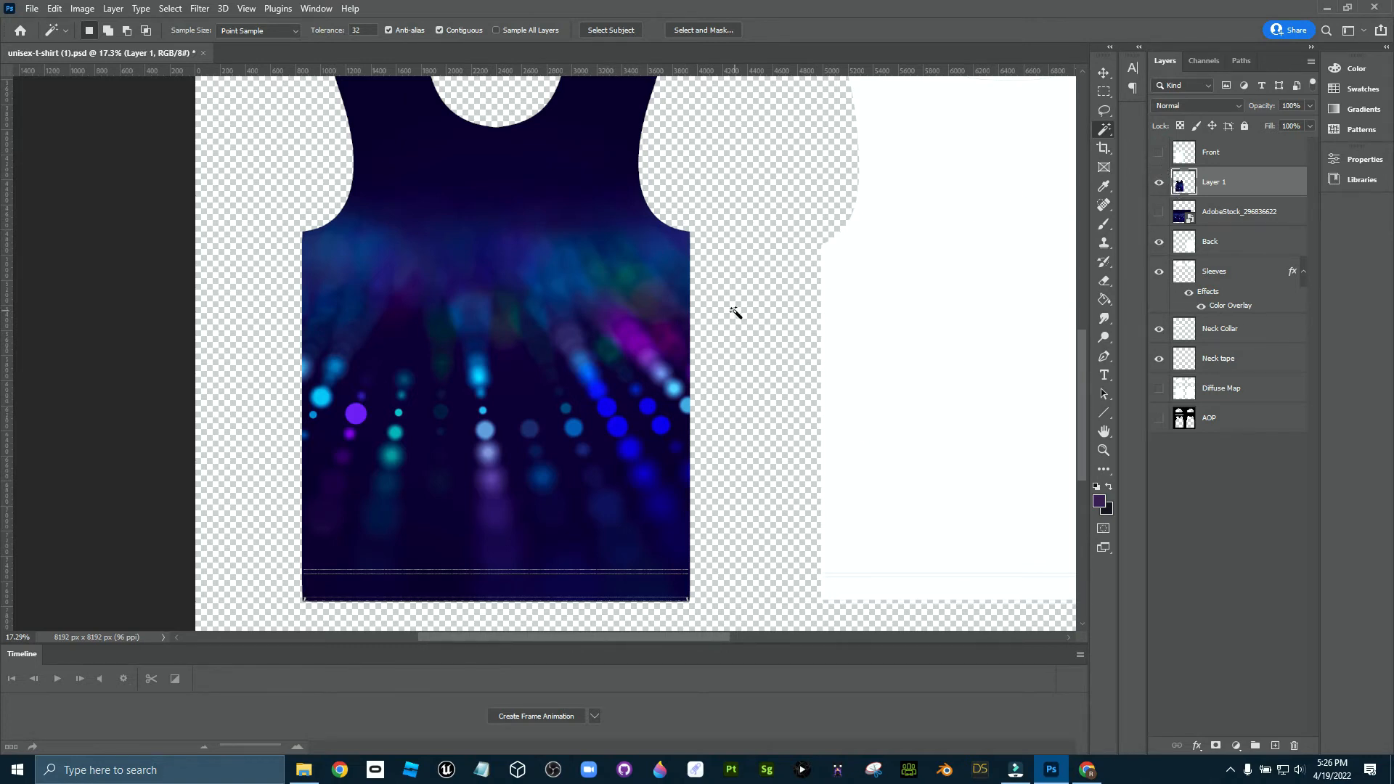
# - Examine the whole template, from the sleeves and neck strips down to the patterned front and the white back piece
pyautogui.scroll(1, 736, 312)
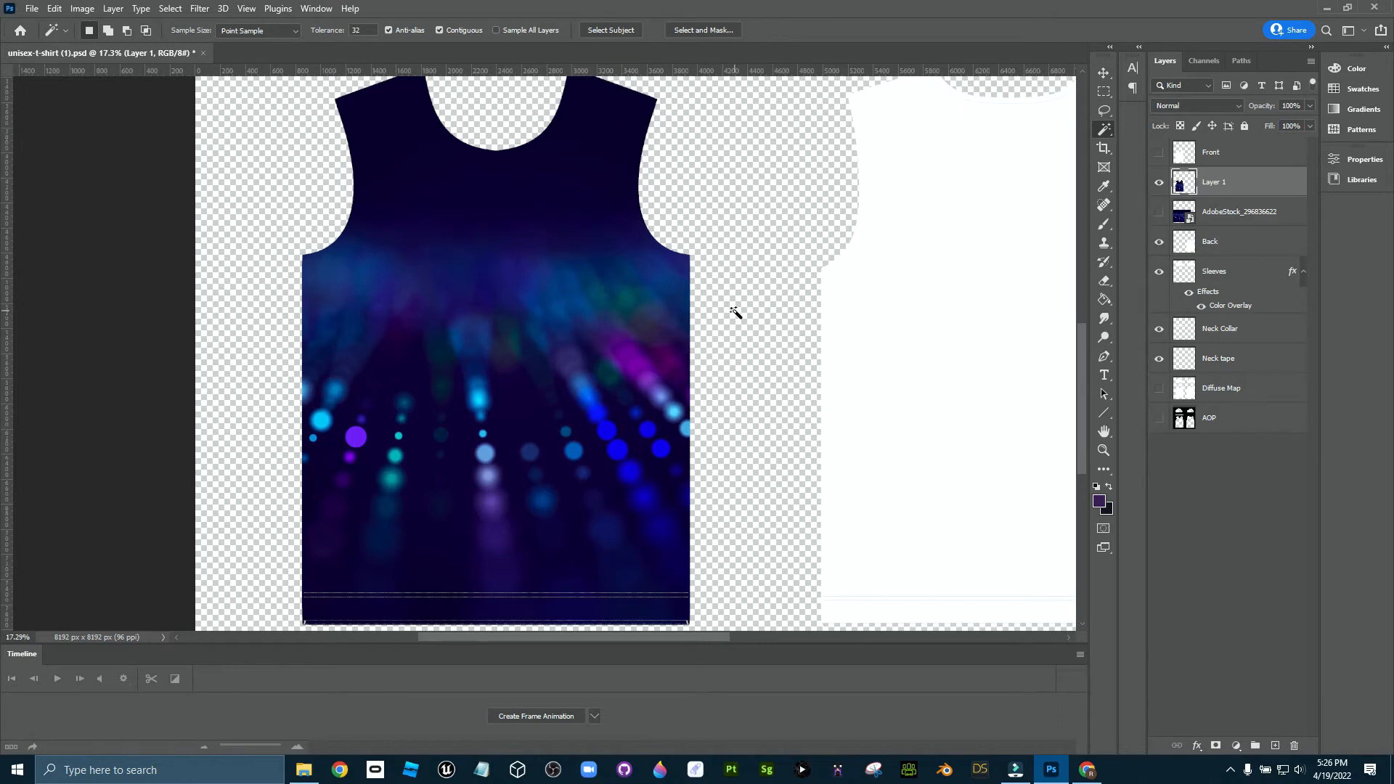
pyautogui.scroll(-10, 735, 312)
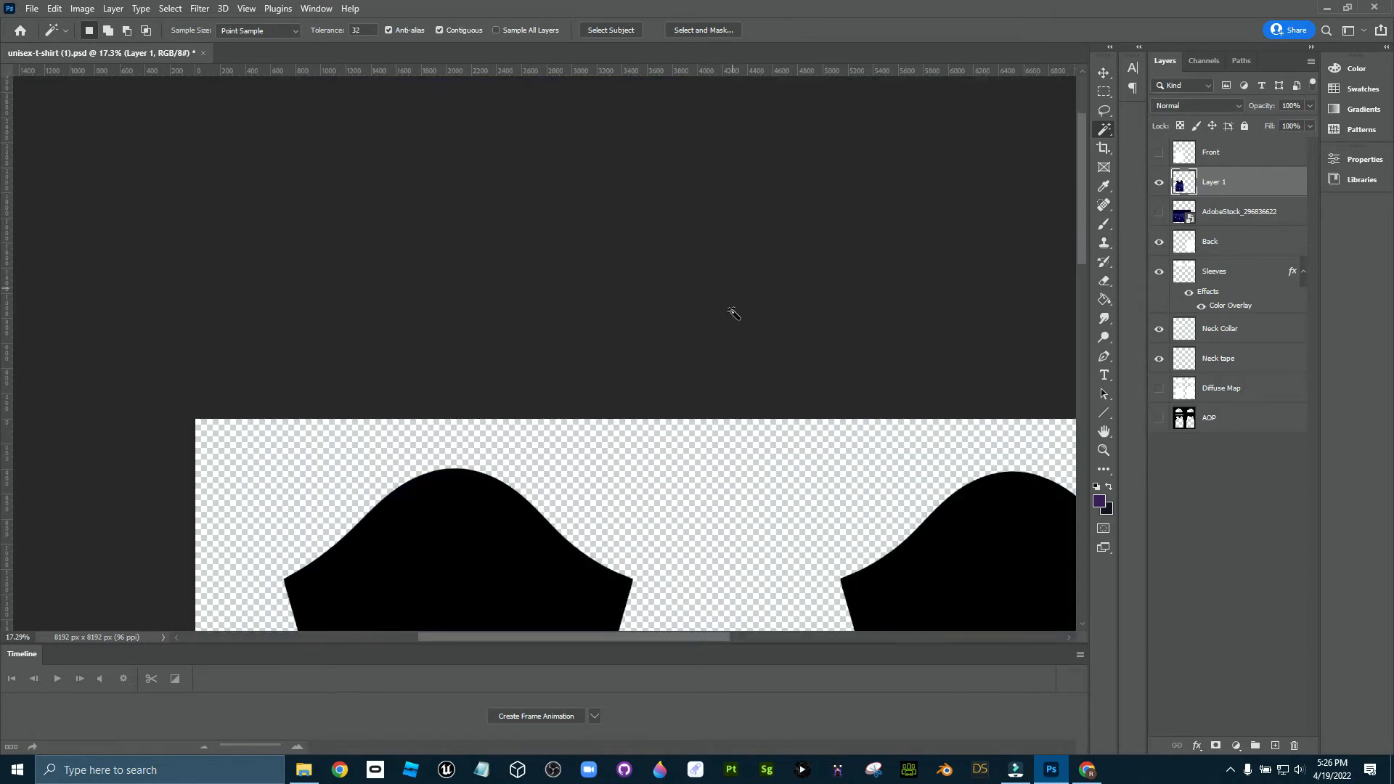
pyautogui.scroll(-8, 734, 312)
pyautogui.scroll(-2, 733, 312)
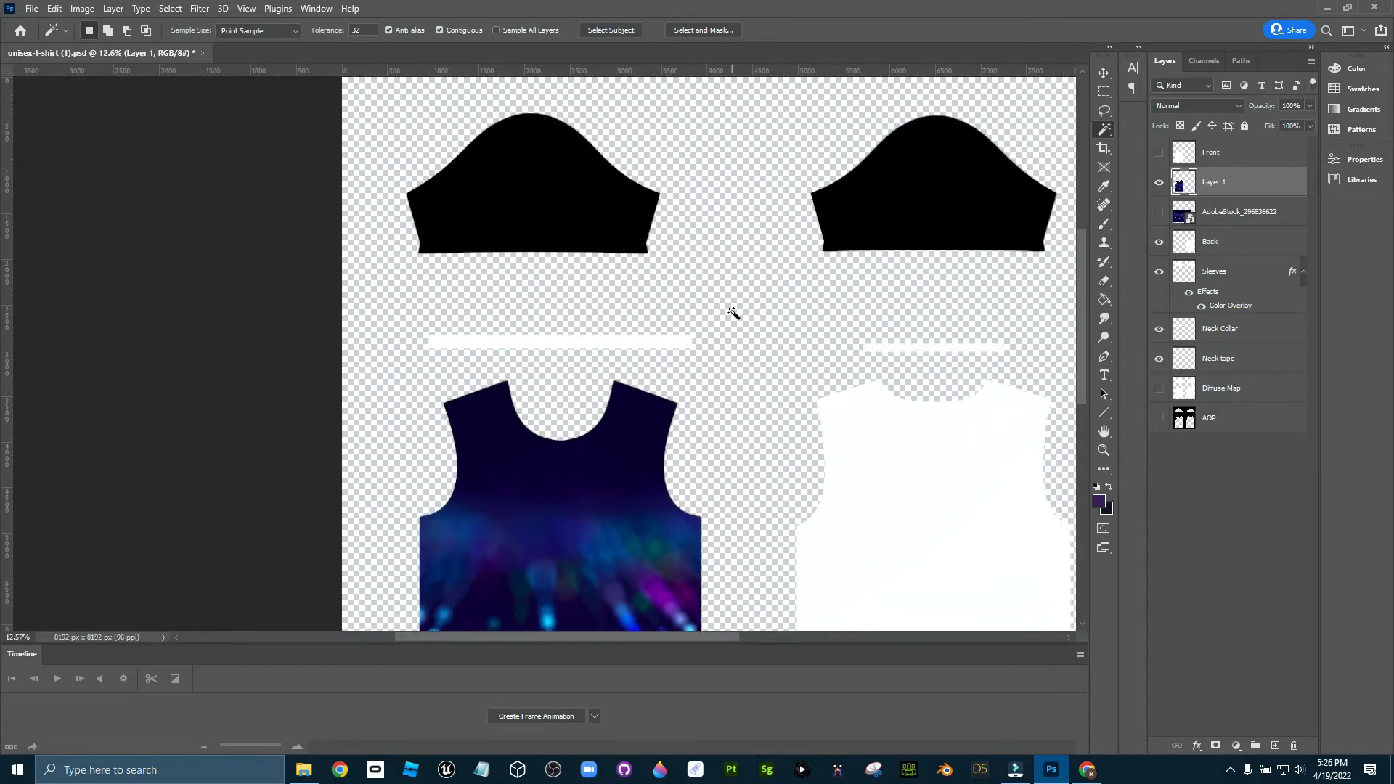
pyautogui.scroll(-3, 734, 312)
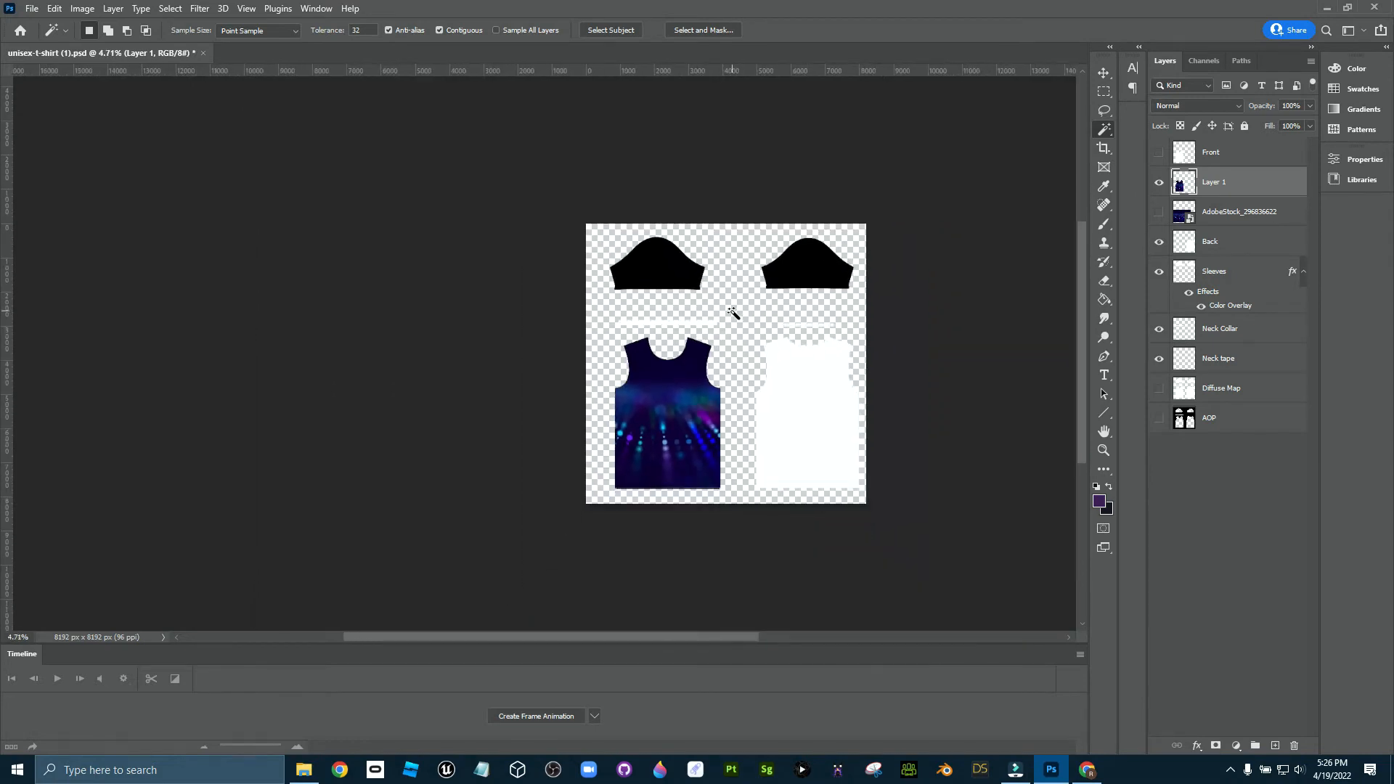
pyautogui.scroll(1, 781, 335)
pyautogui.scroll(3, 781, 383)
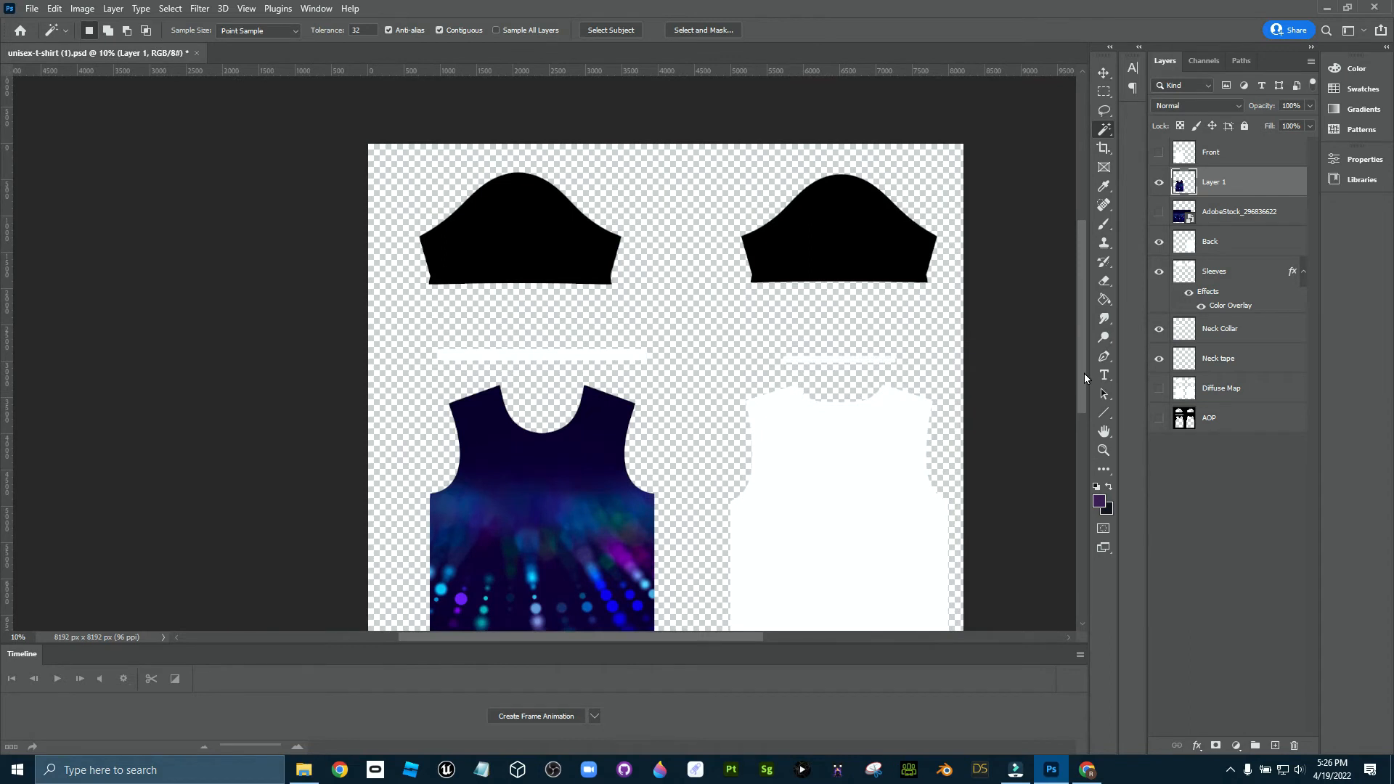
pyautogui.moveTo(1083, 378); pyautogui.dragTo(1070, 437)
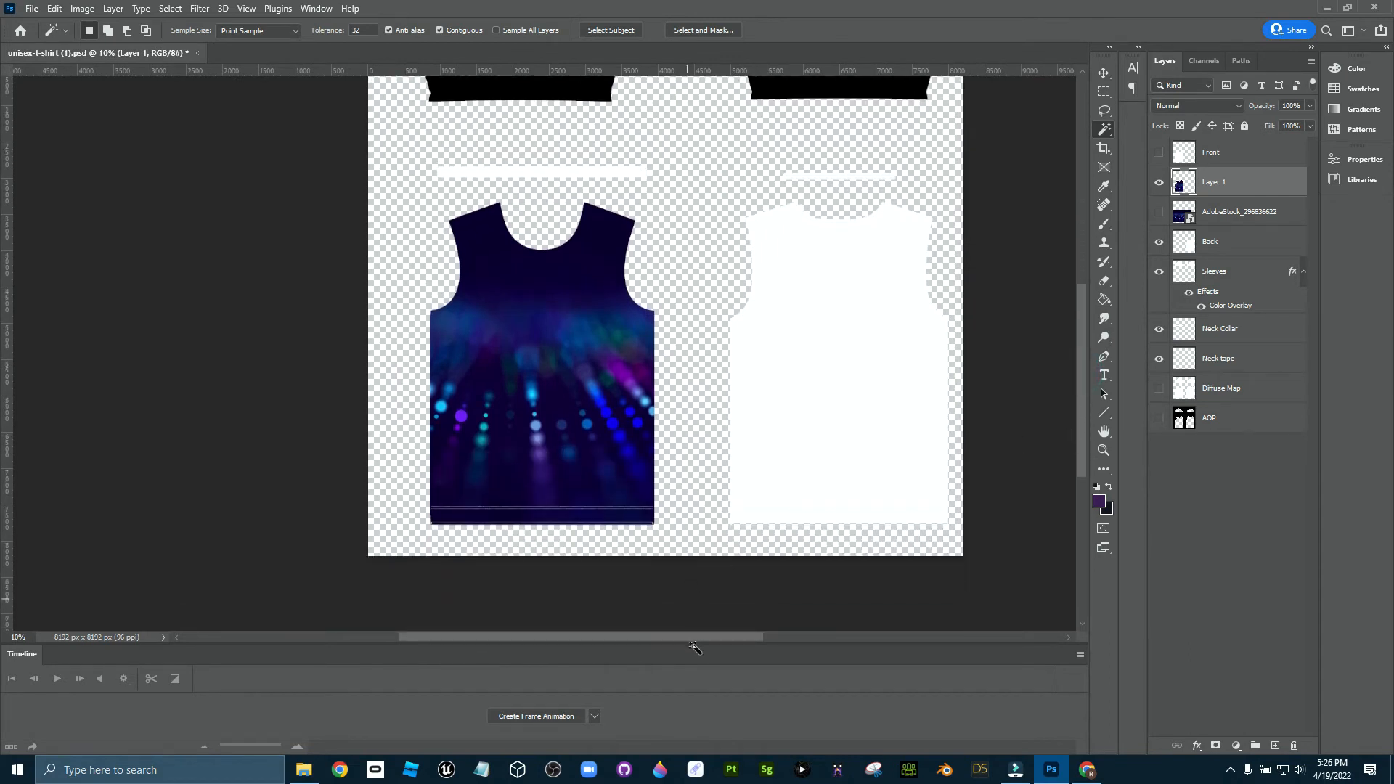
pyautogui.moveTo(714, 639); pyautogui.dragTo(755, 639)
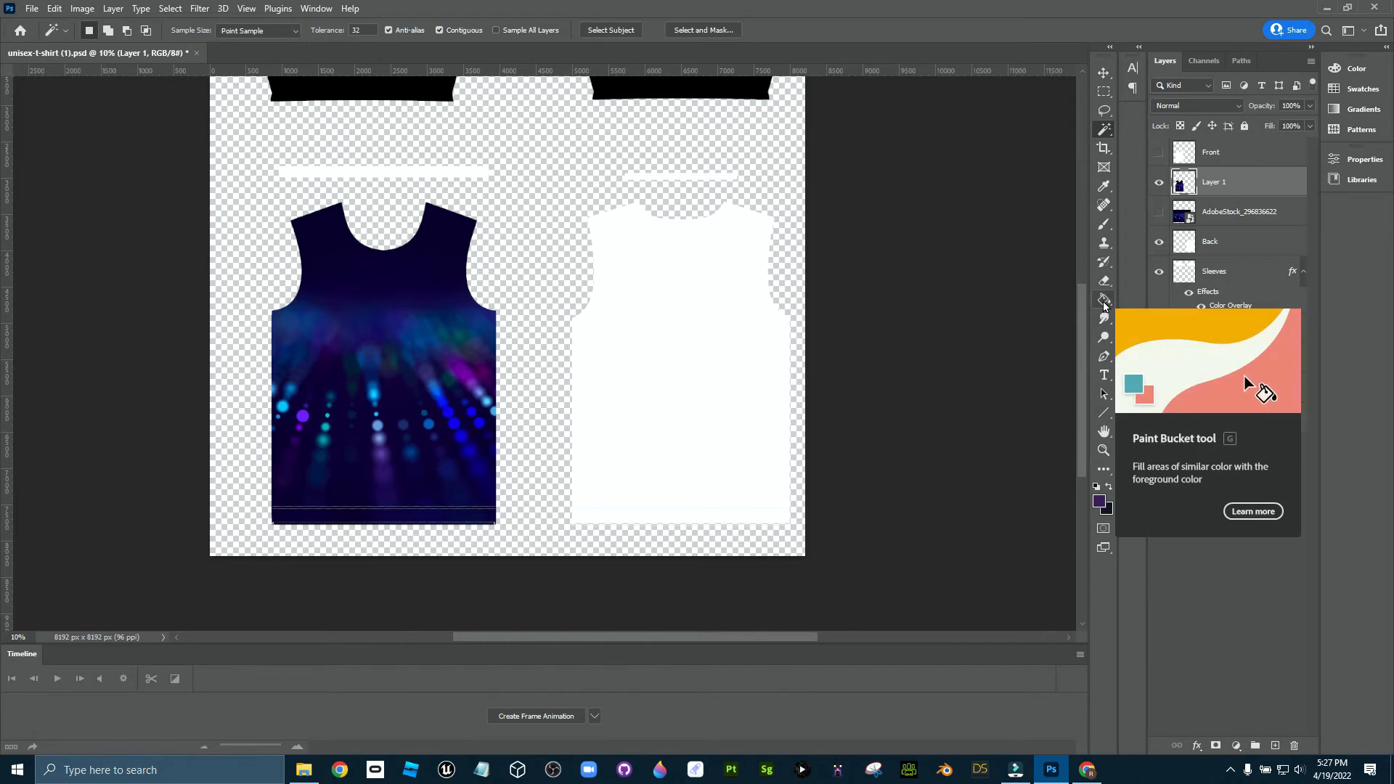
# - Draw a purple rectangle of about 3457 × 550 px over the white strip above the patterned front piece
pyautogui.click(1103, 413)
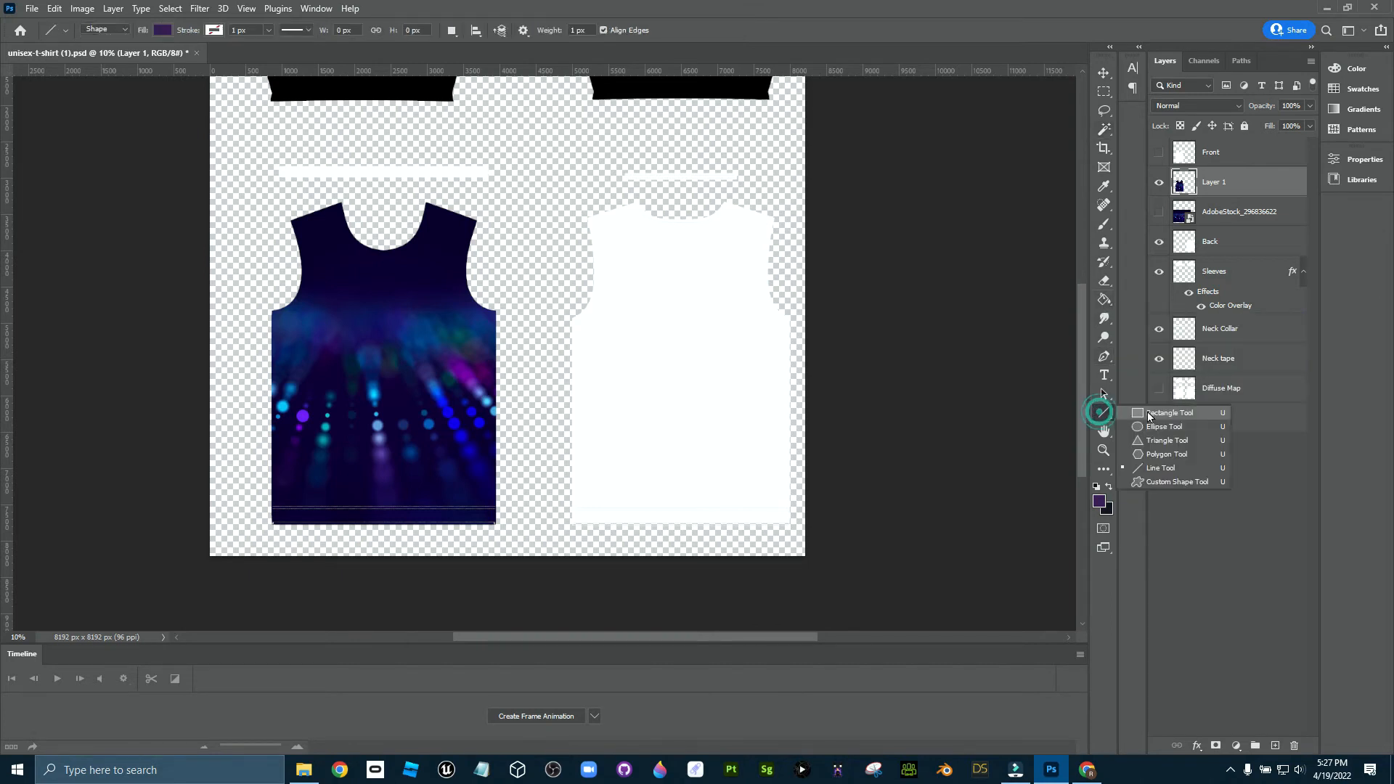
pyautogui.click(1150, 413)
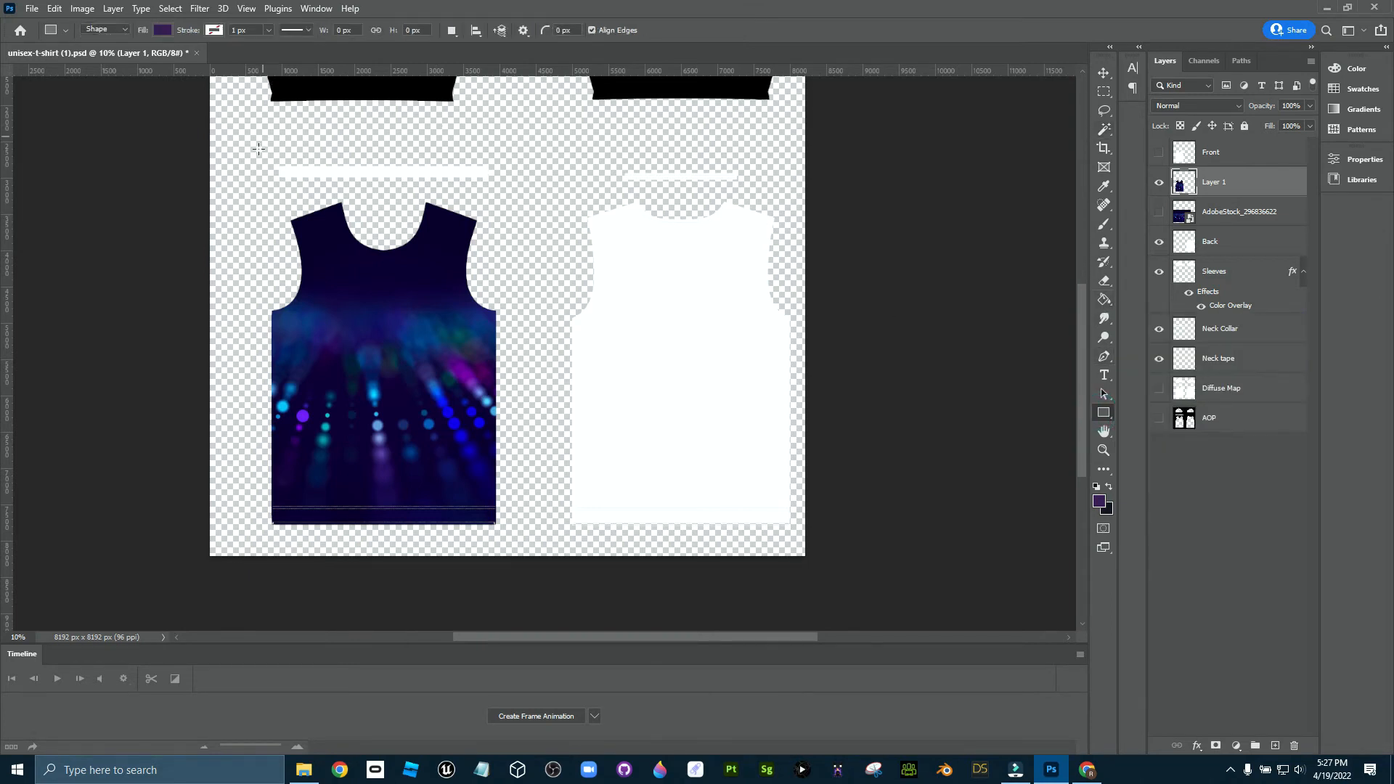
pyautogui.moveTo(259, 149); pyautogui.dragTo(509, 188)
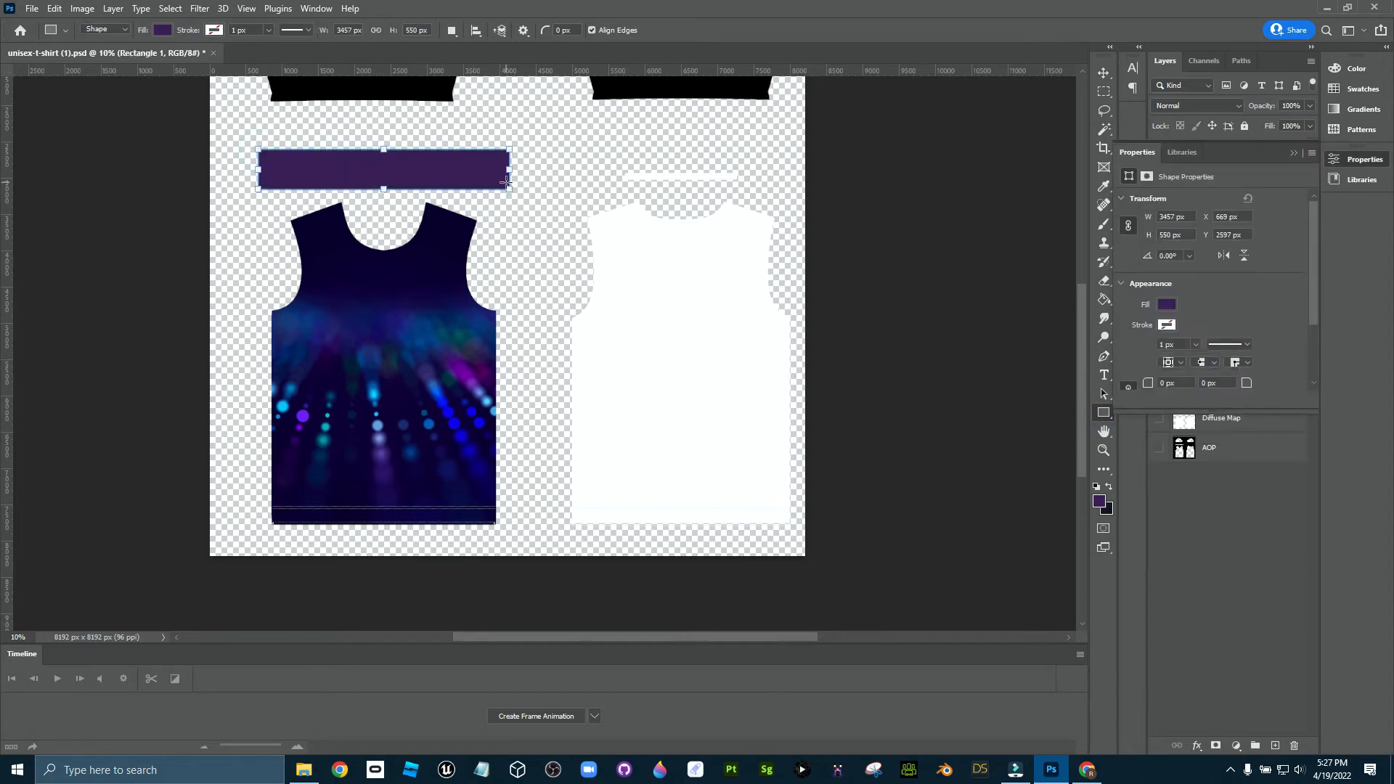
# - Duplicate the purple rectangle over the strip above the back piece at about X 4523, Y 2626 px, and nudge the original slightly
pyautogui.click(1103, 72)
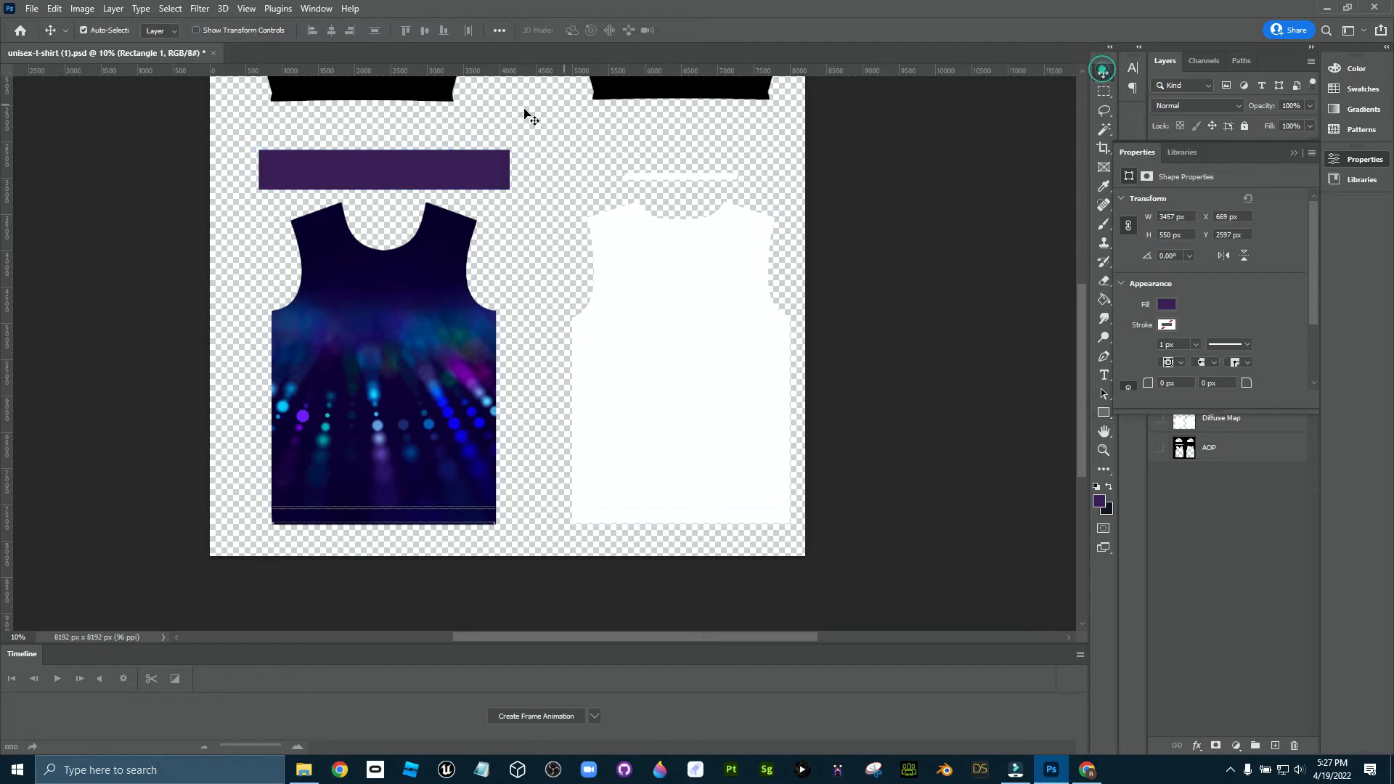
pyautogui.click(477, 170)
pyautogui.moveTo(477, 170); pyautogui.dragTo(687, 171)
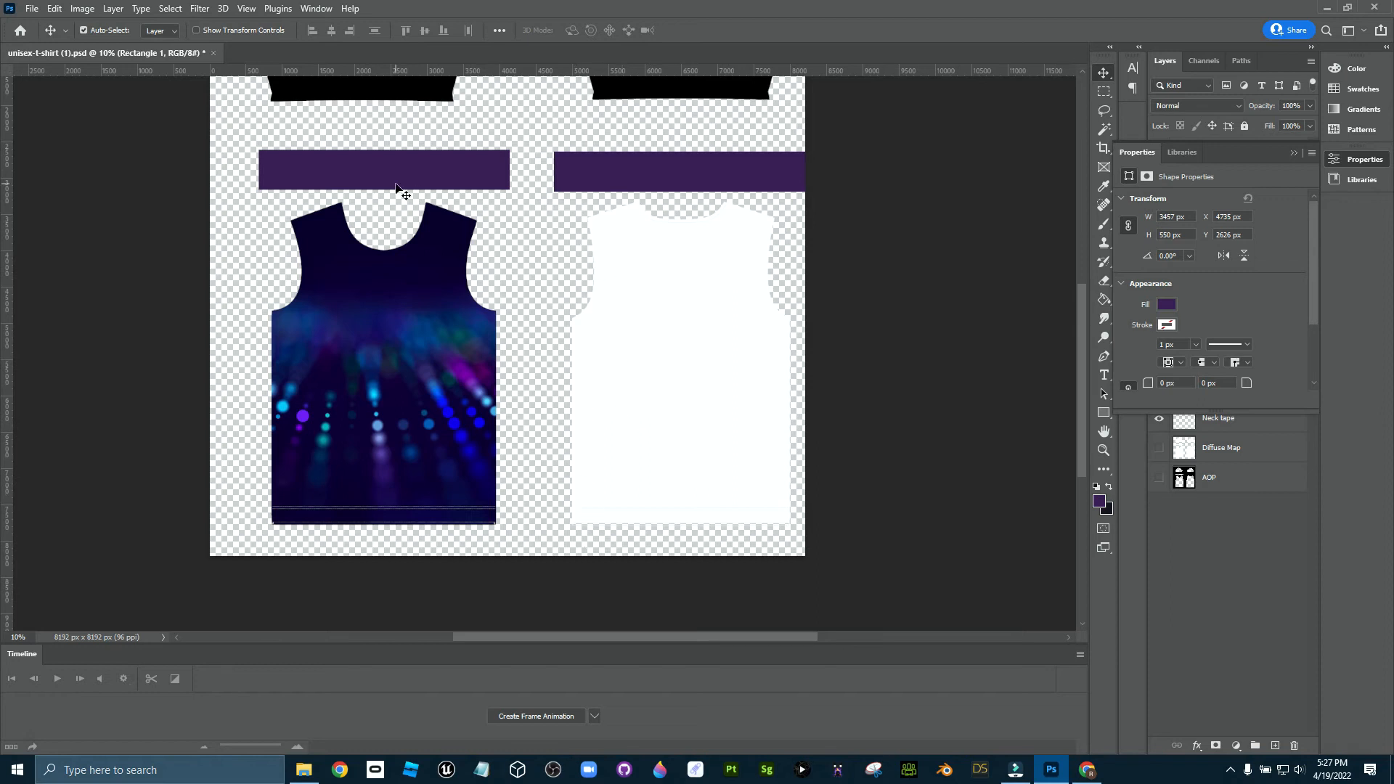
pyautogui.moveTo(433, 155)
pyautogui.mouseDown()
pyautogui.moveTo(427, 138)
pyautogui.moveTo(436, 171)
pyautogui.mouseUp()
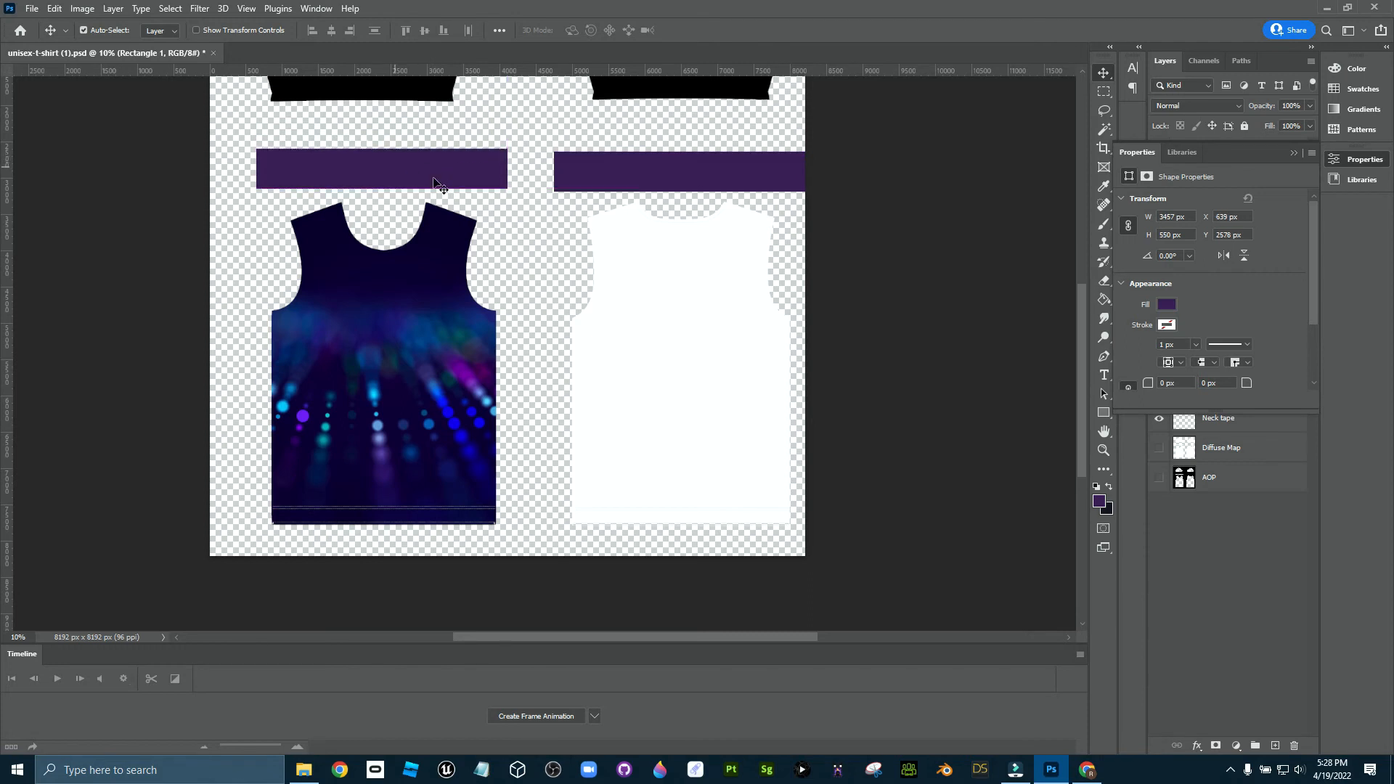
pyautogui.moveTo(679, 174); pyautogui.dragTo(677, 174)
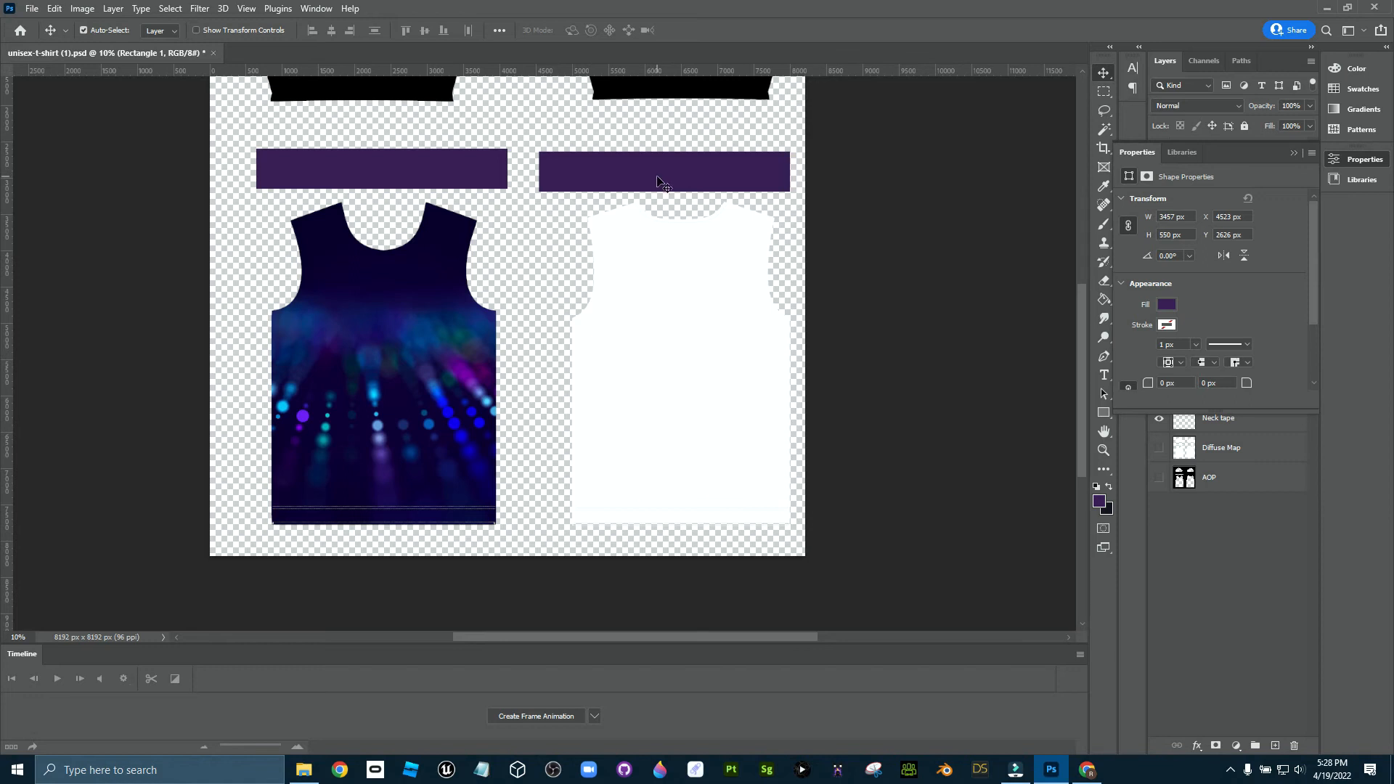
# - Change the fill of the rectangle above the back piece to bright green and collapse its shape properties
pyautogui.click(1167, 305)
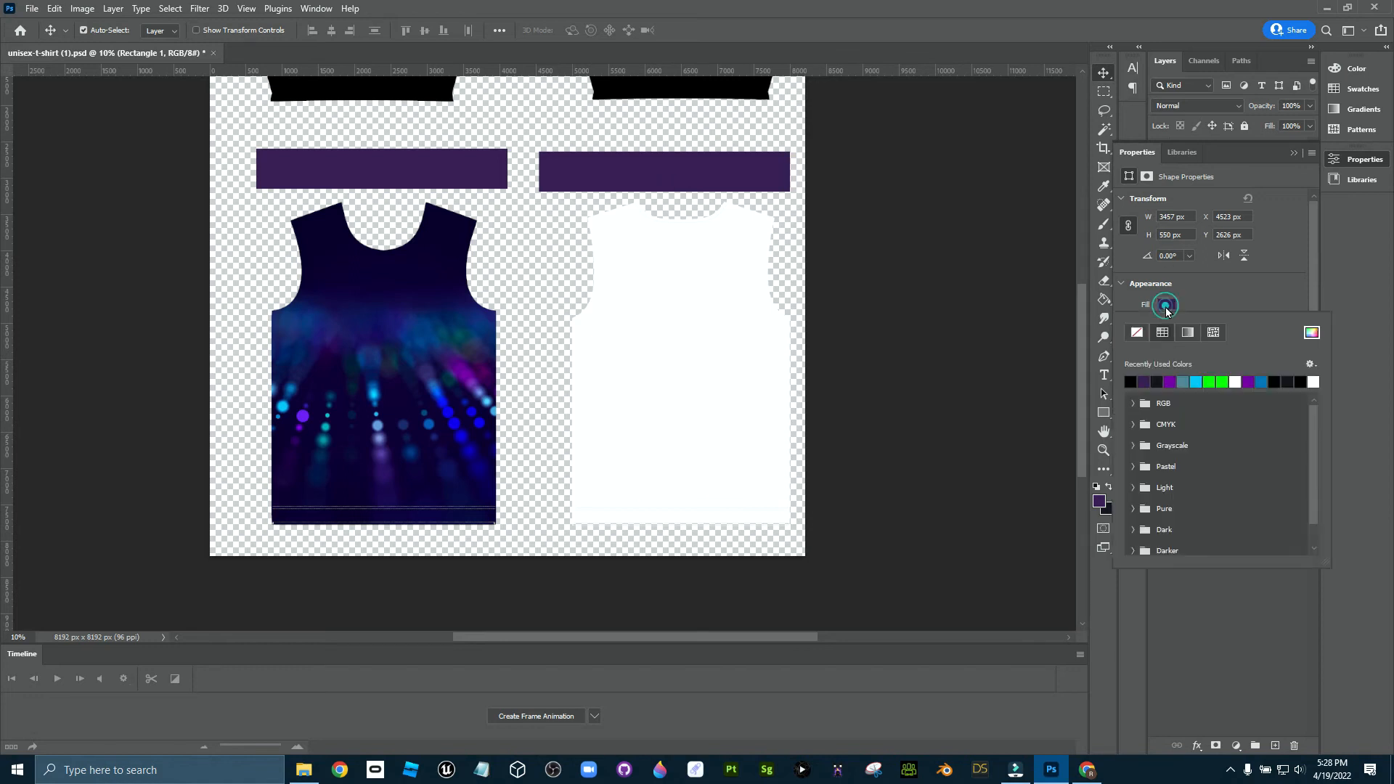
pyautogui.click(1210, 382)
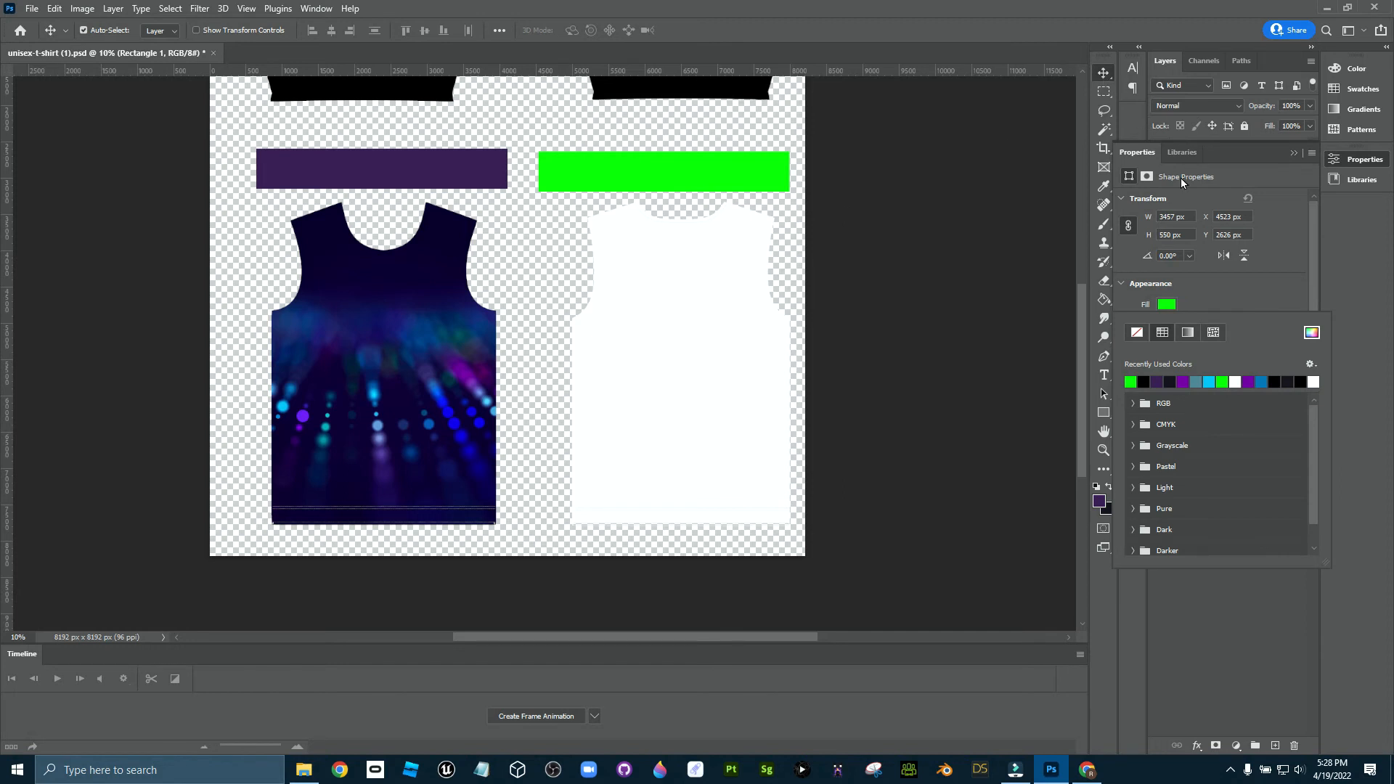
pyautogui.click(1293, 153)
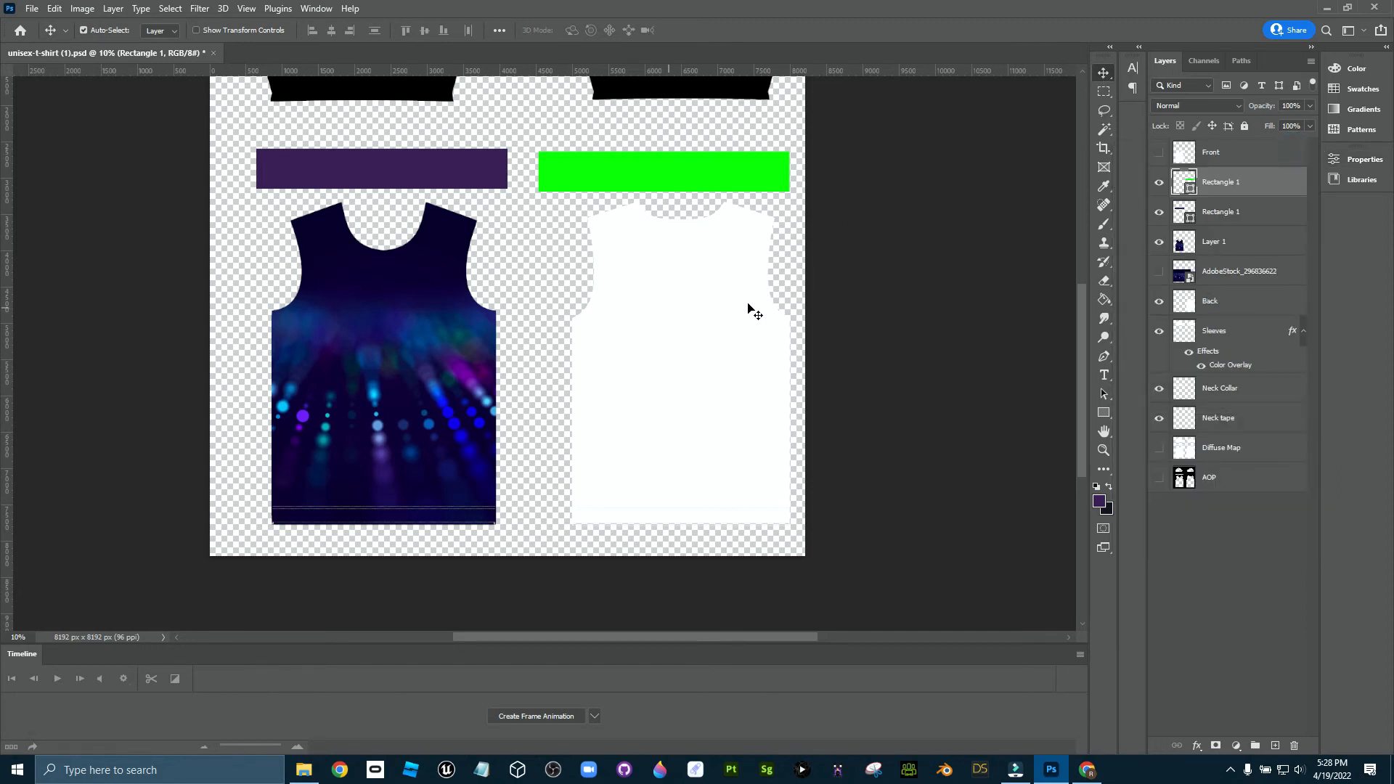
# - Rasterize the green rectangle, and fill the white shirt piece on the Back layer with near-black using the Paint Bucket tool
pyautogui.click(1104, 299)
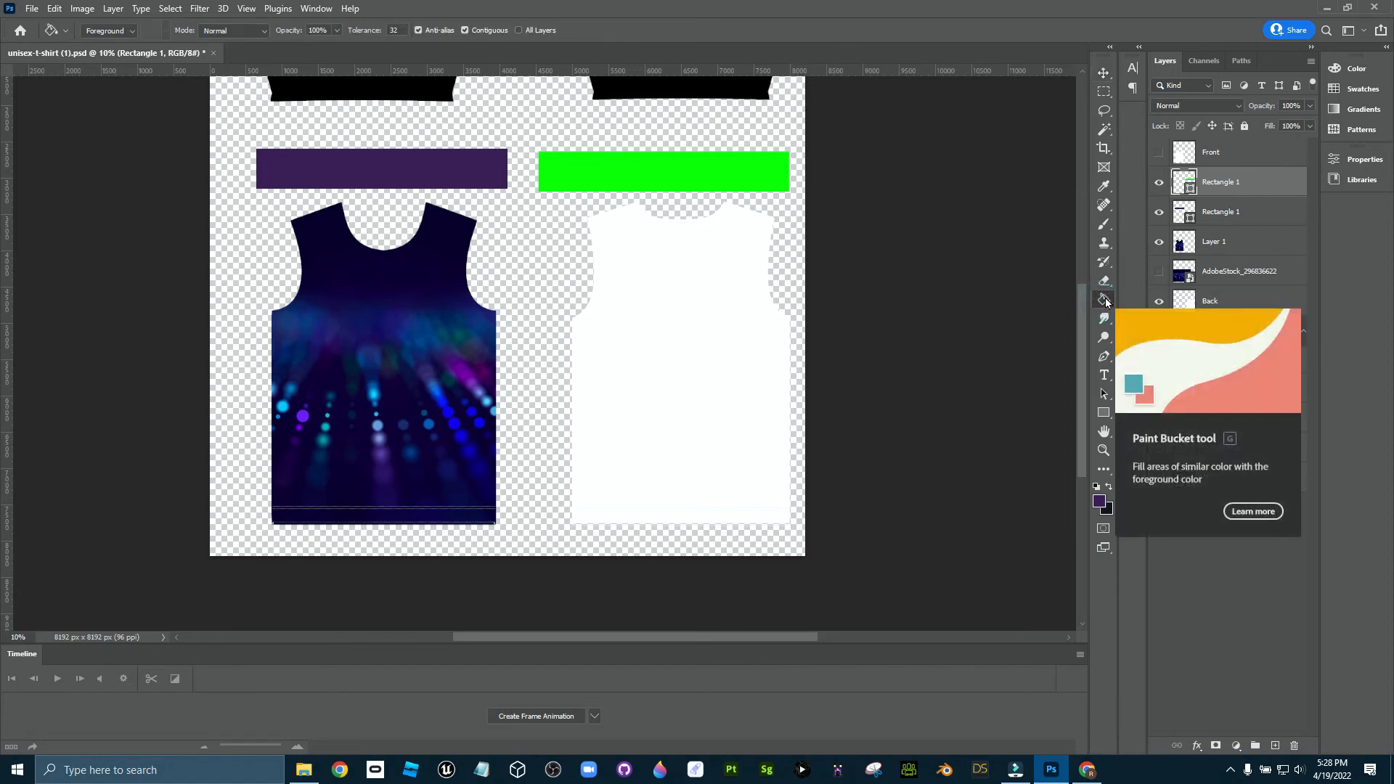
pyautogui.rightClick(1104, 298)
pyautogui.click(1169, 312)
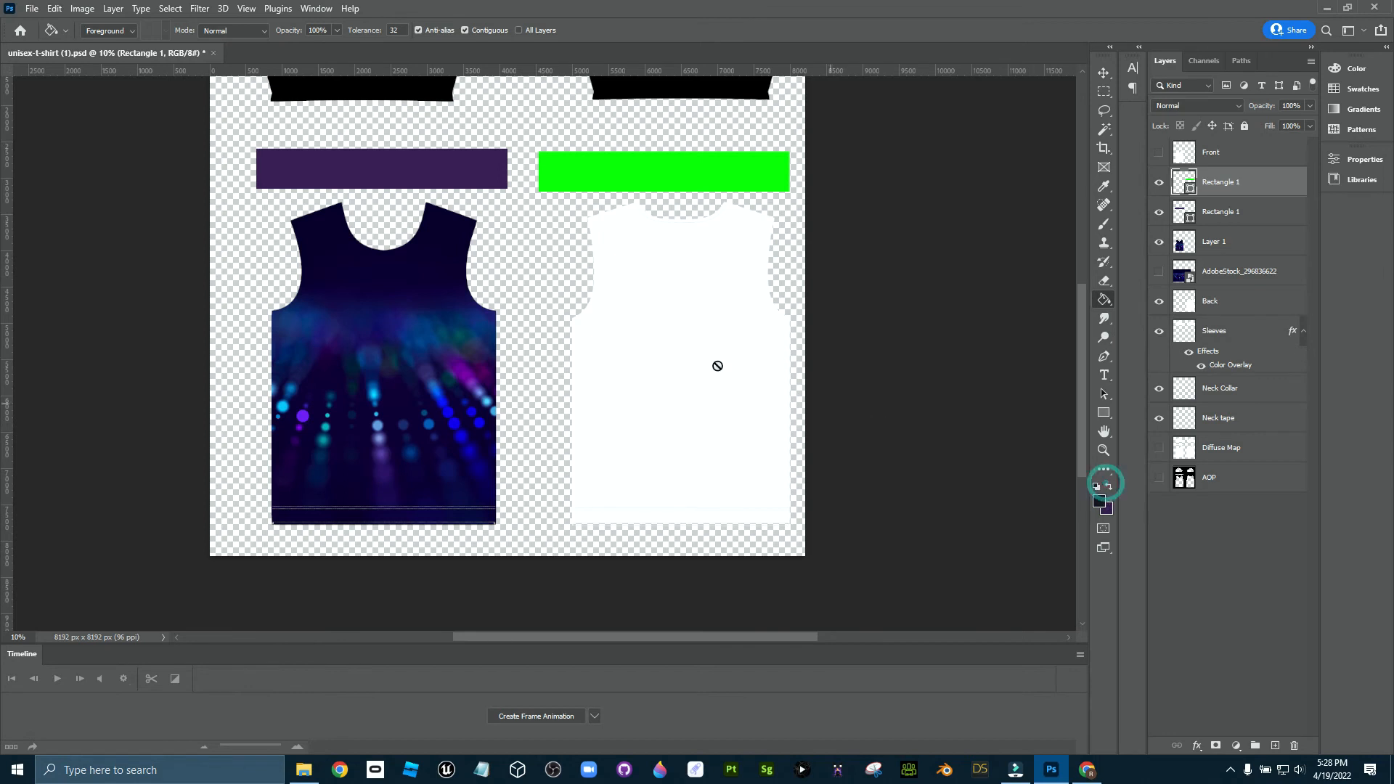
pyautogui.click(676, 344)
pyautogui.click(638, 284)
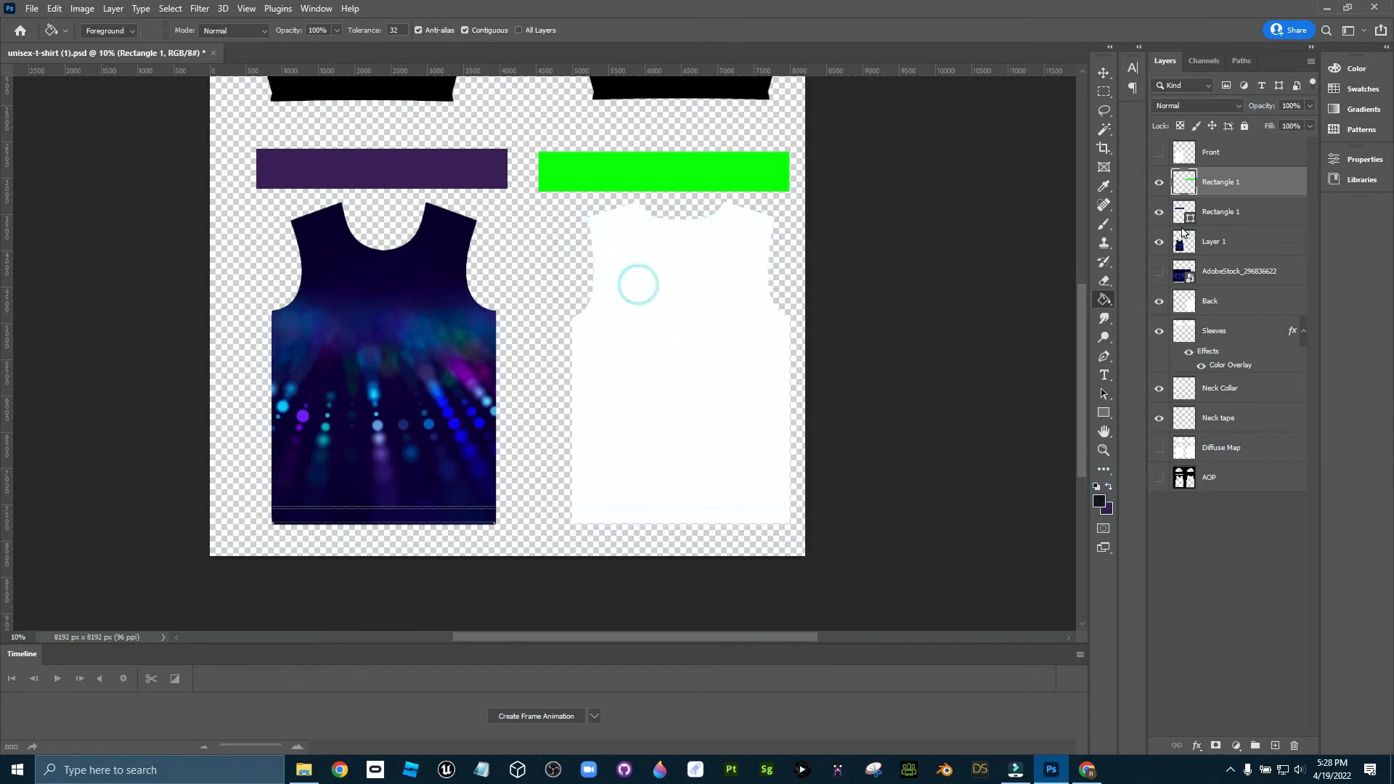
pyautogui.click(1232, 301)
pyautogui.click(756, 354)
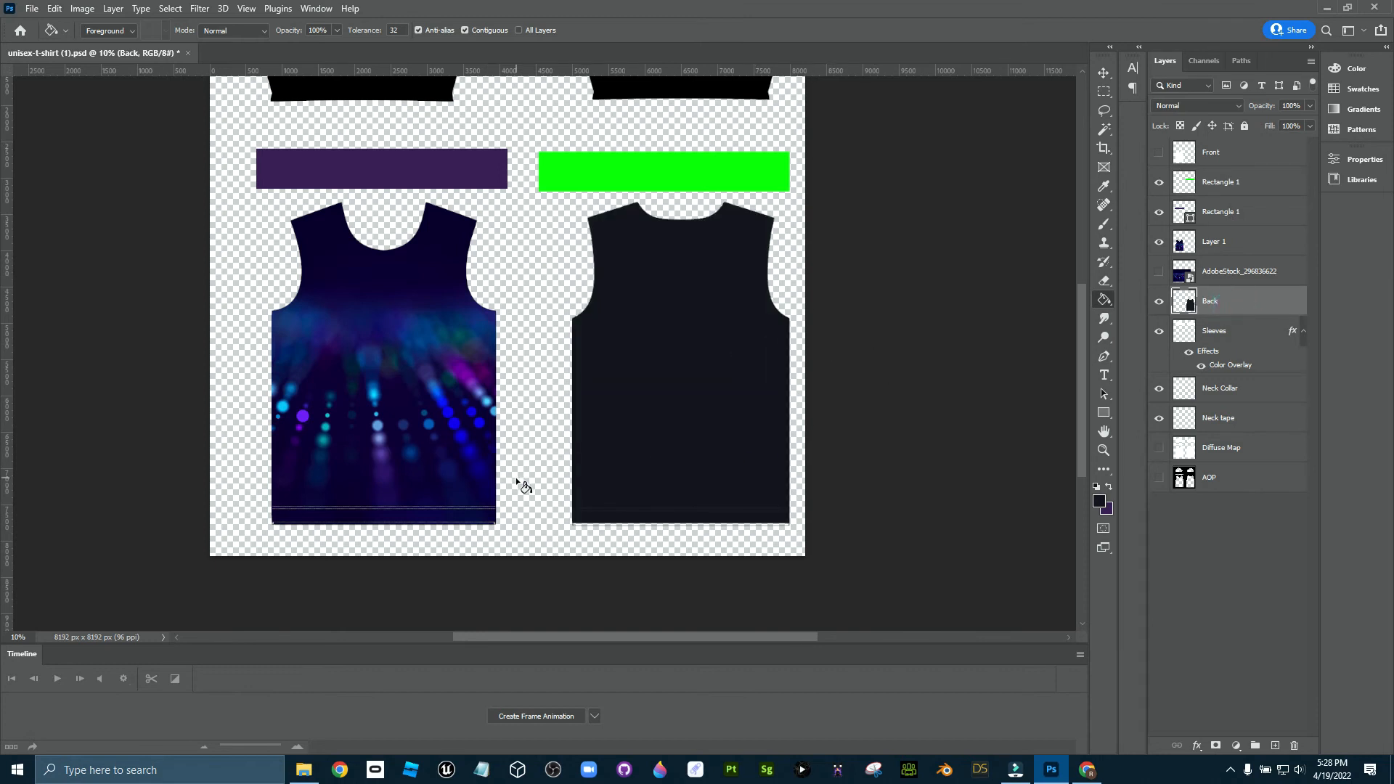
pyautogui.click(585, 526)
# - Quick-export the template as a PNG named unisex-t-asdsadsad(1).png in the Downloads folder
pyautogui.scroll(3, 472, 164)
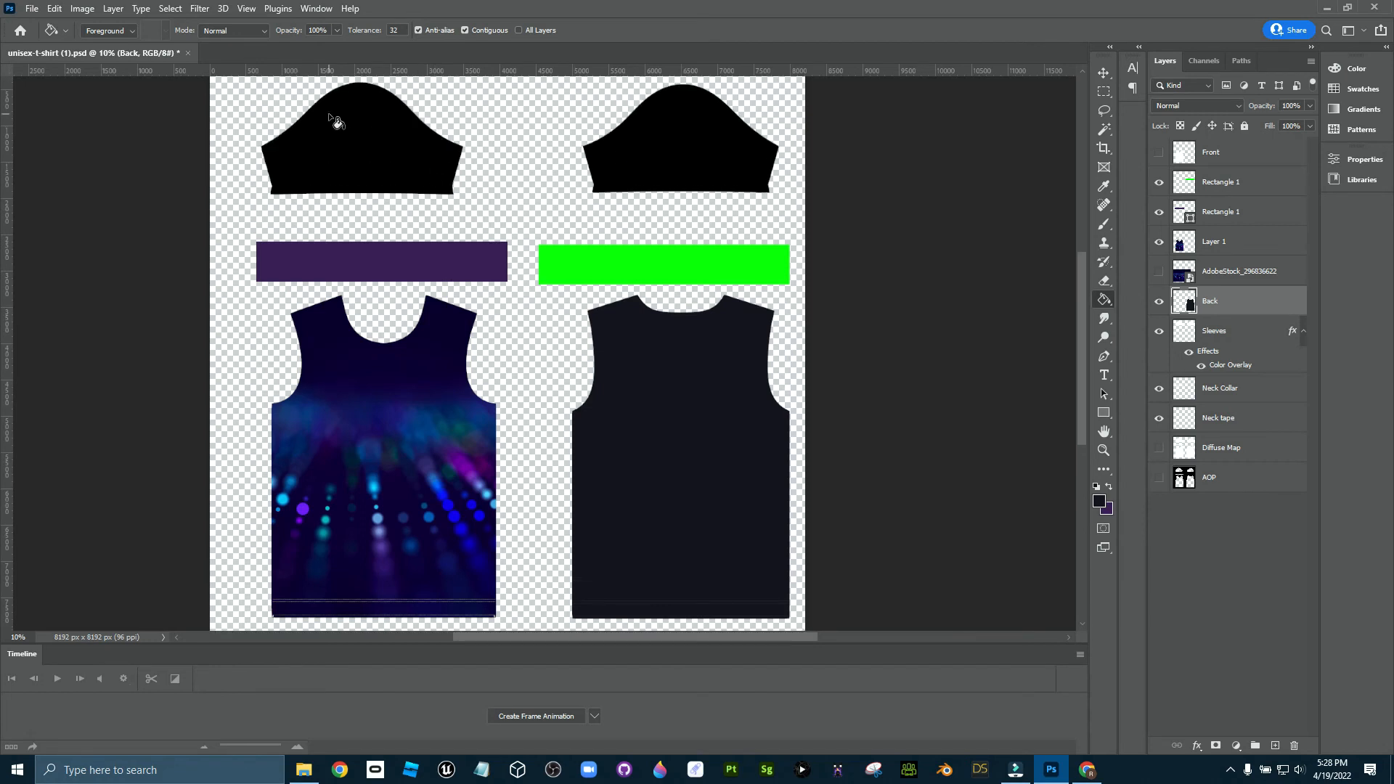
pyautogui.click(31, 10)
pyautogui.moveTo(79, 233)
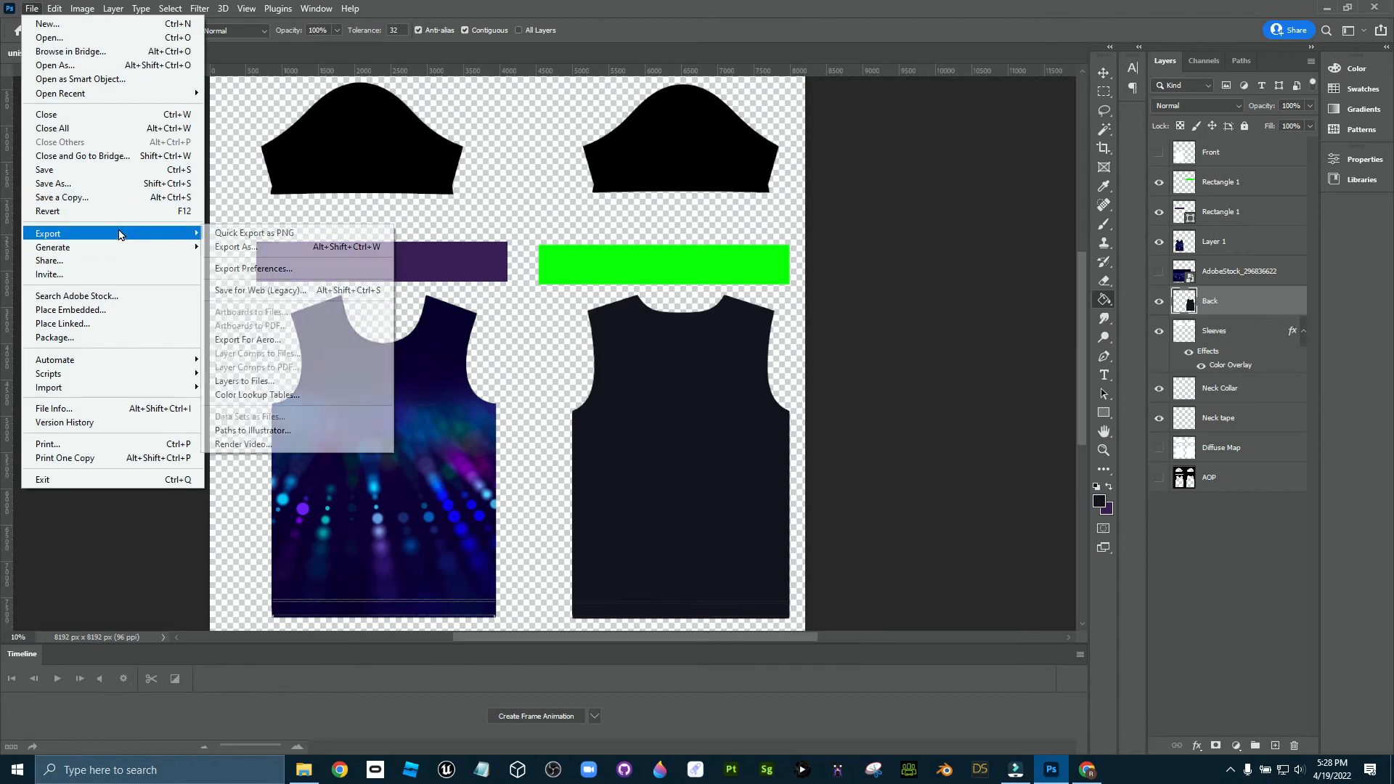
pyautogui.click(223, 236)
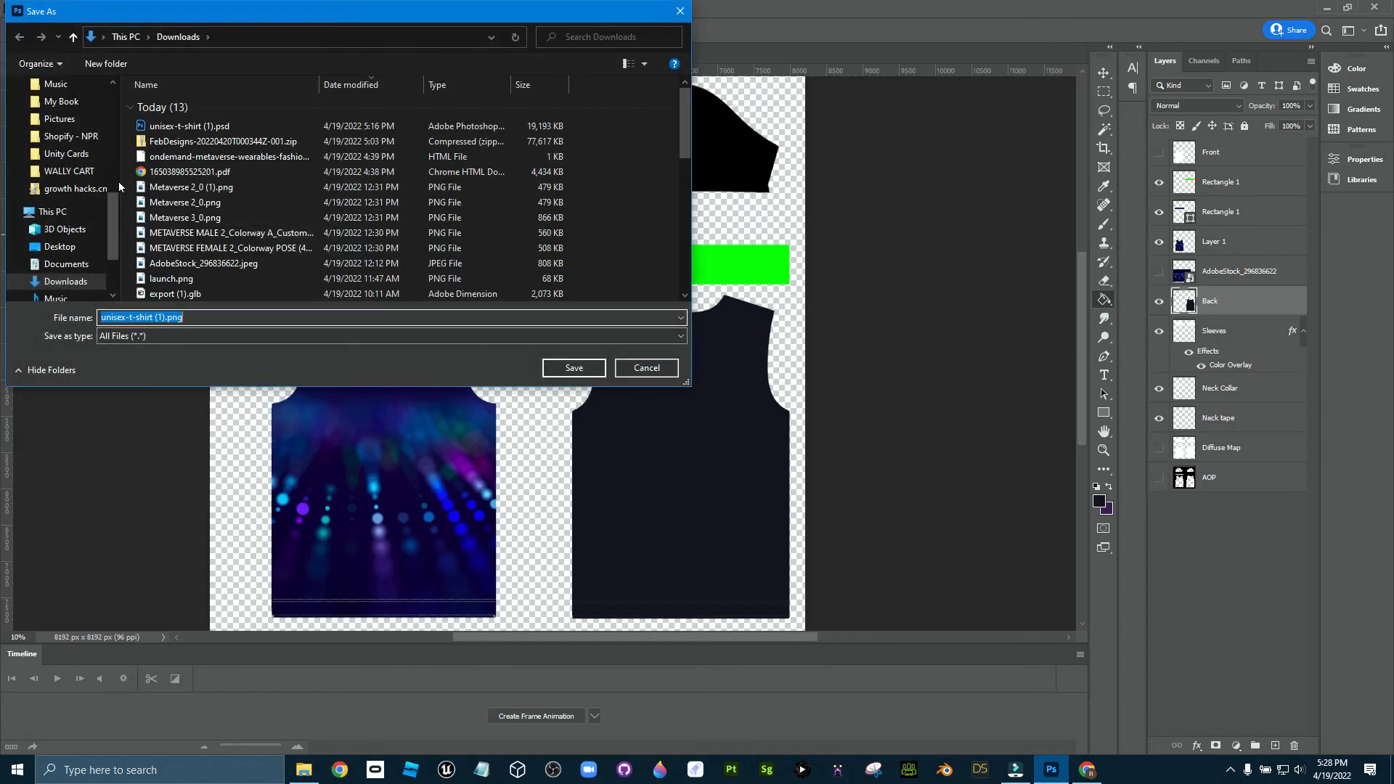
pyautogui.click(65, 114)
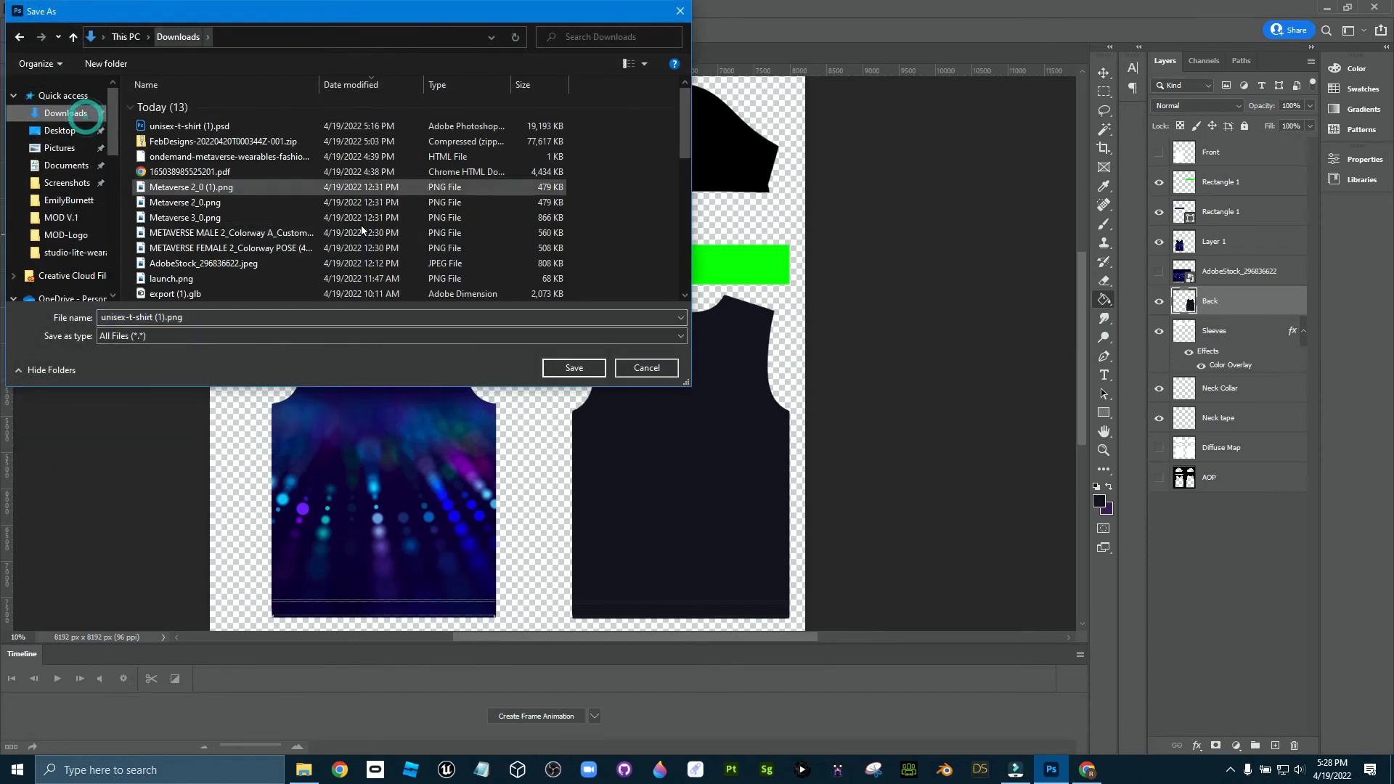
pyautogui.click(196, 321)
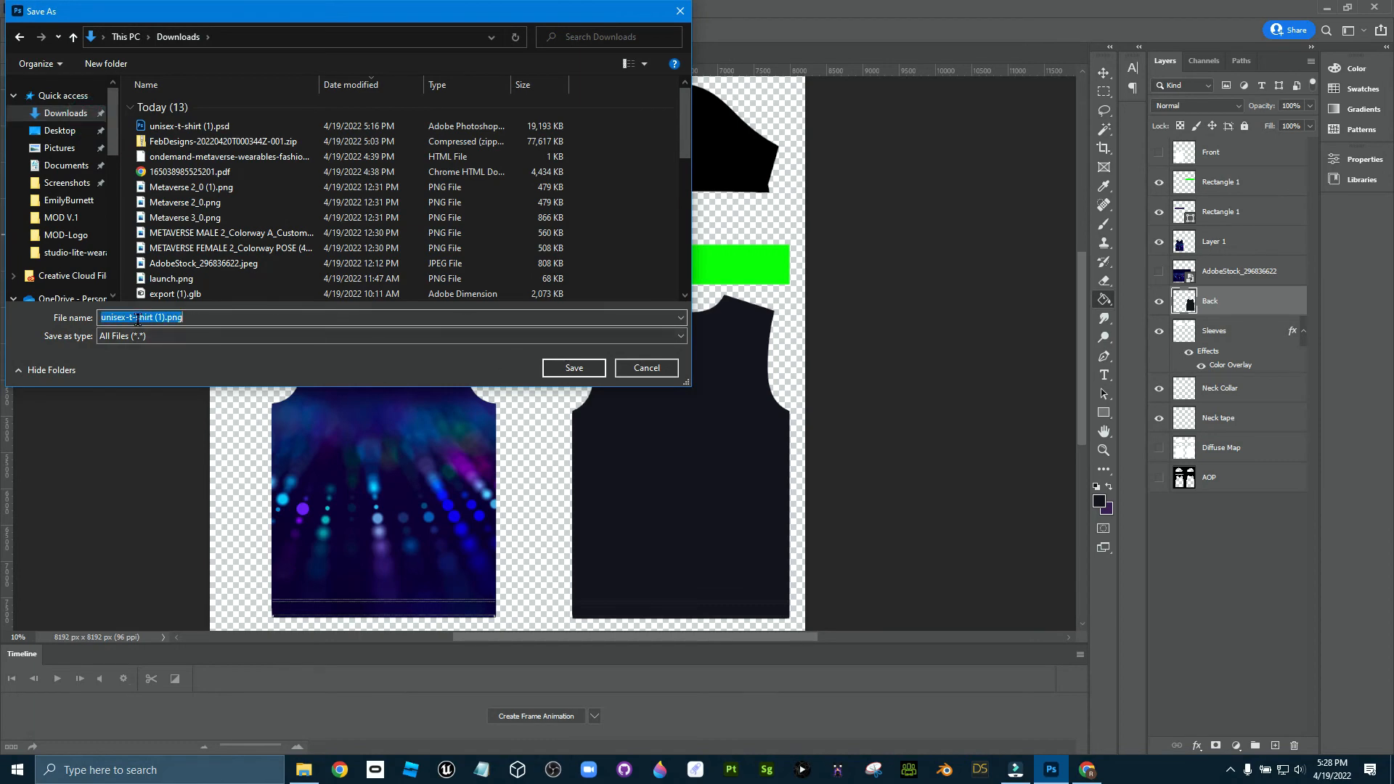
pyautogui.doubleClick(148, 317)
pyautogui.write('asdsadsad')
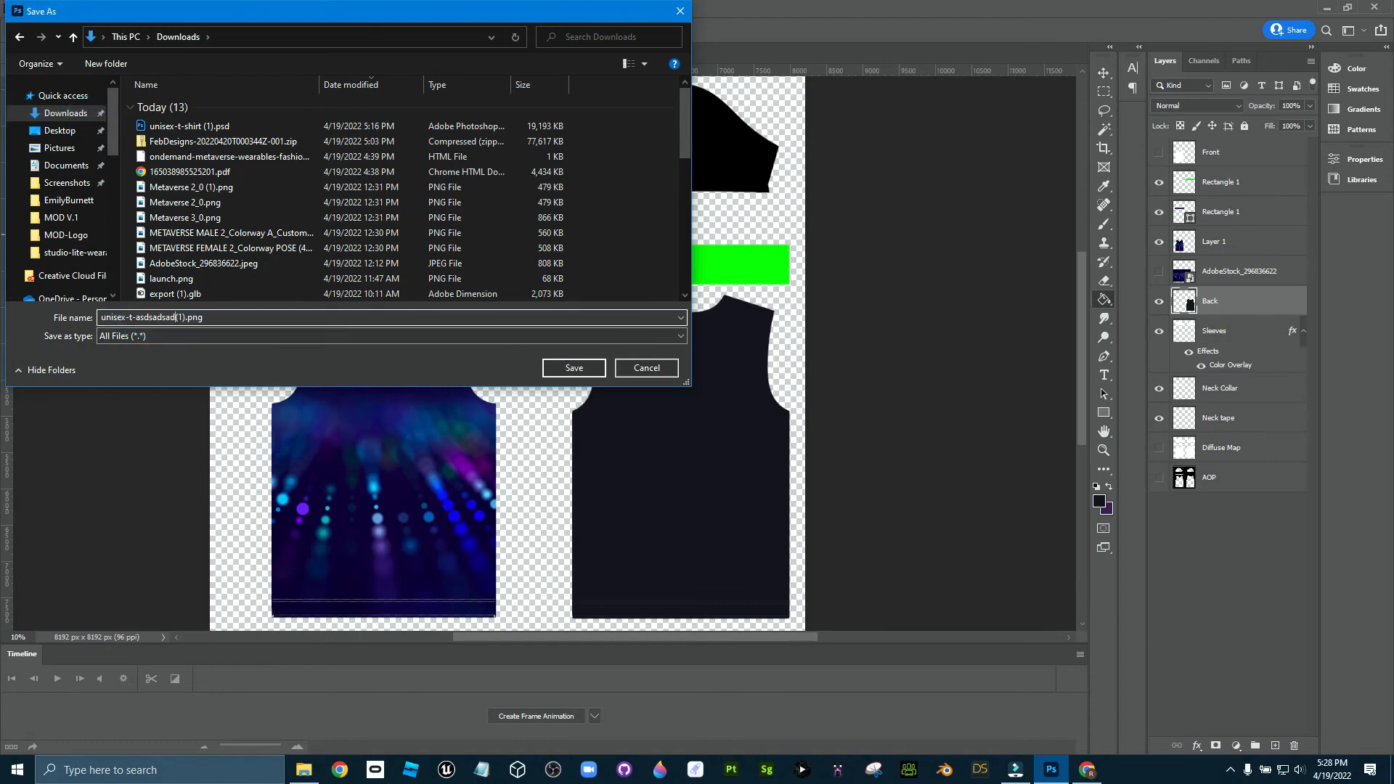
pyautogui.click(574, 367)
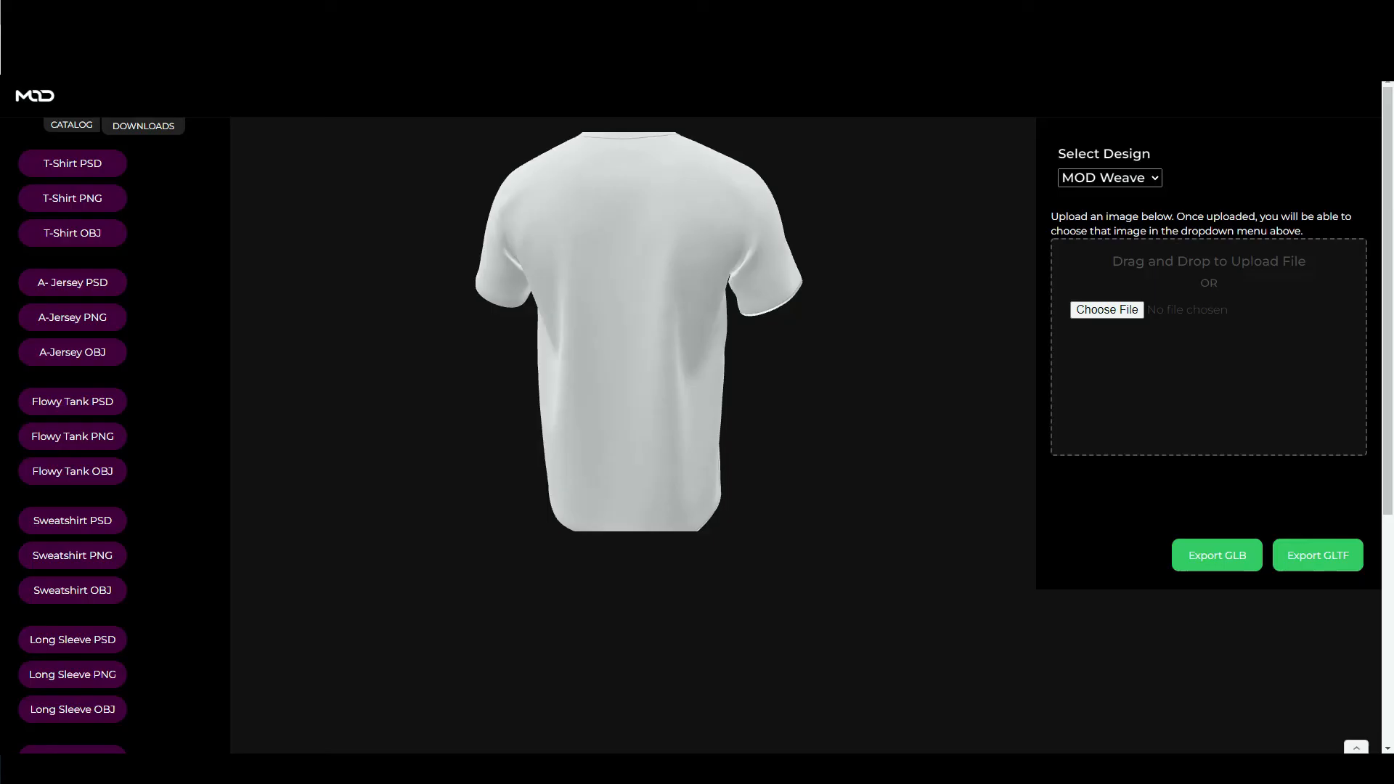
# - Switch to the MOD T-shirt page in the browser and upload unisex-t-asdsadsad(1).png from the Downloads folder
pyautogui.click(1088, 769)
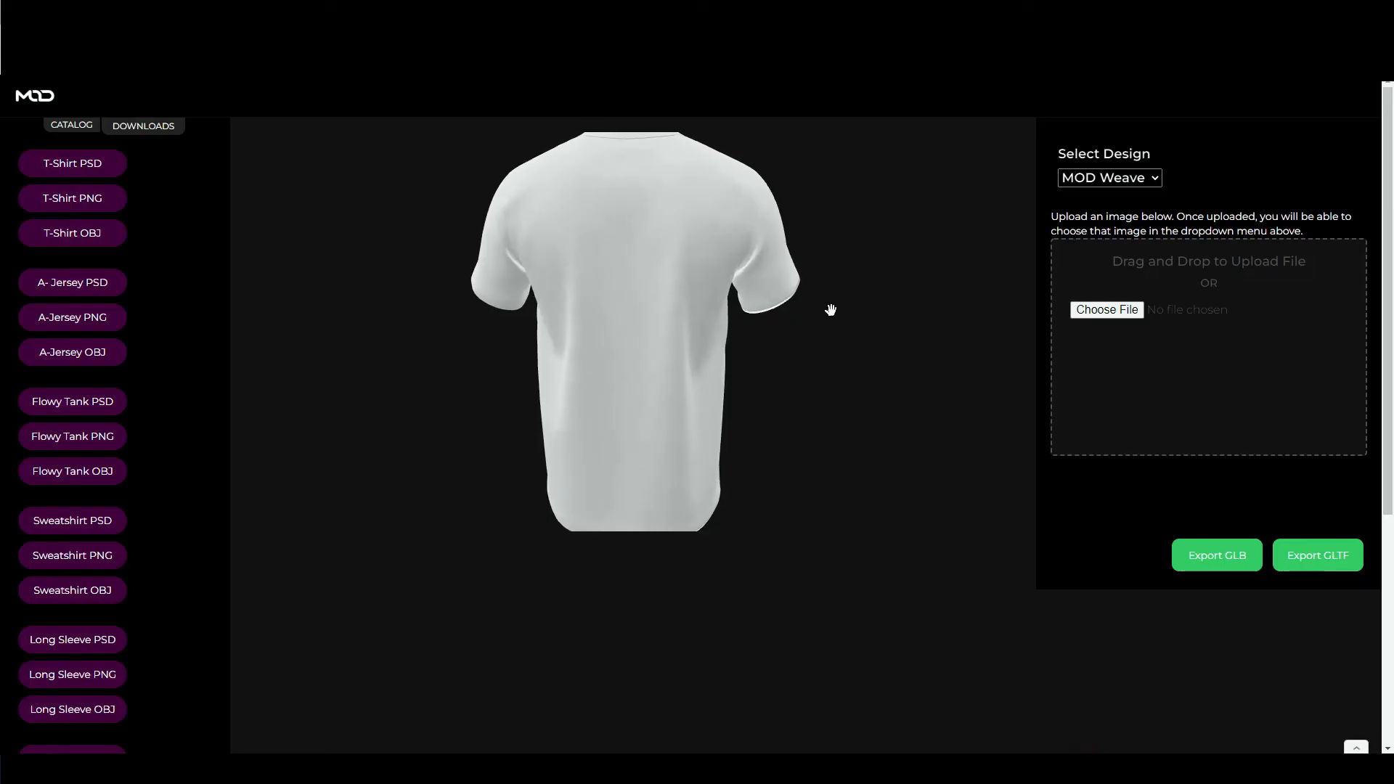
pyautogui.moveTo(613, 221); pyautogui.dragTo(794, 211)
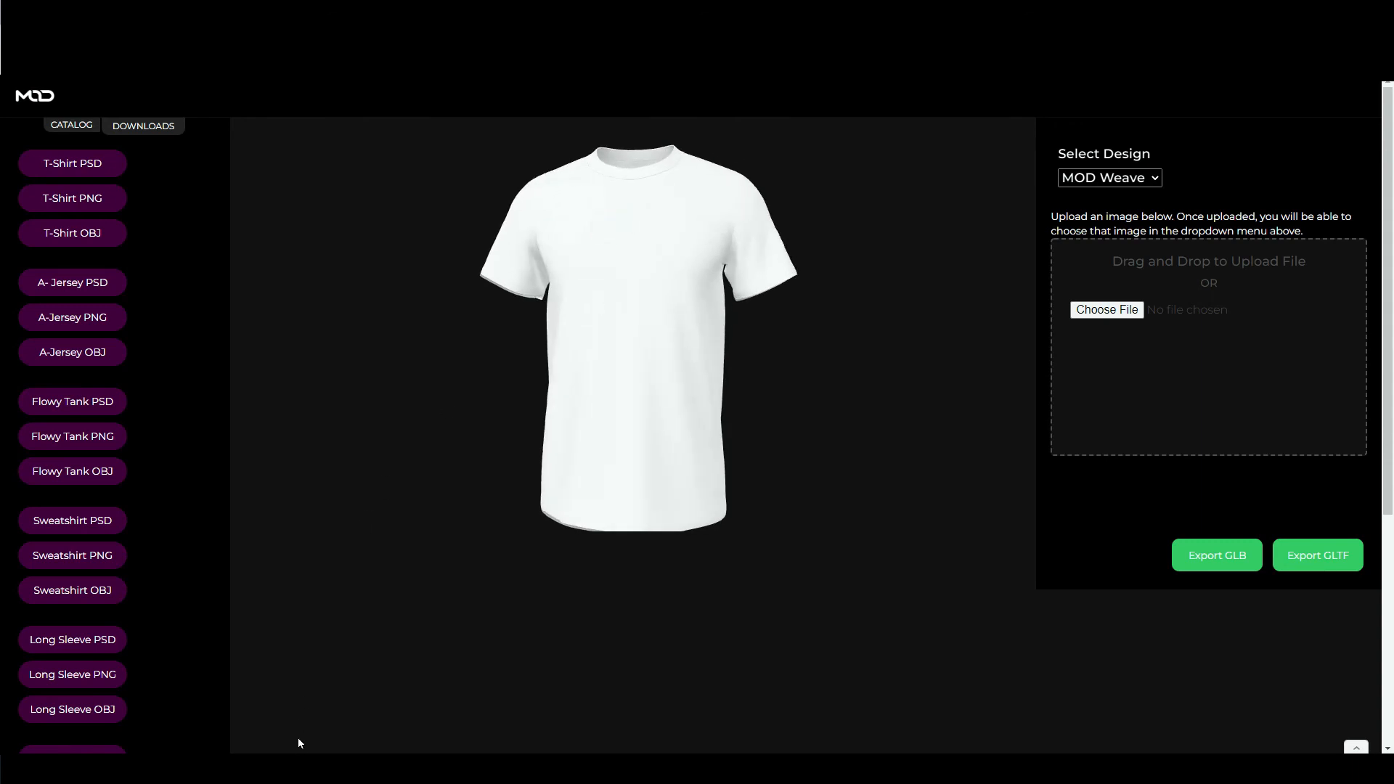
pyautogui.click(292, 768)
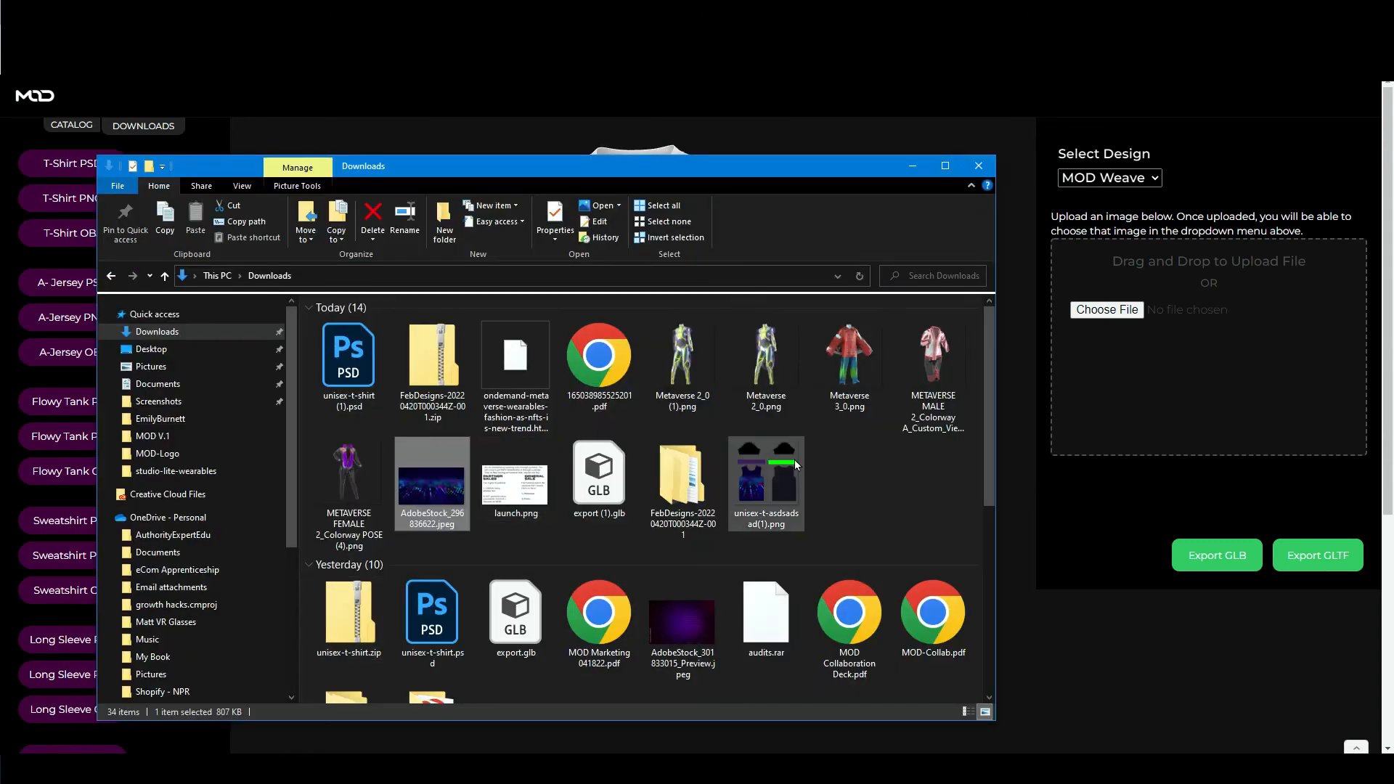
pyautogui.click(784, 478)
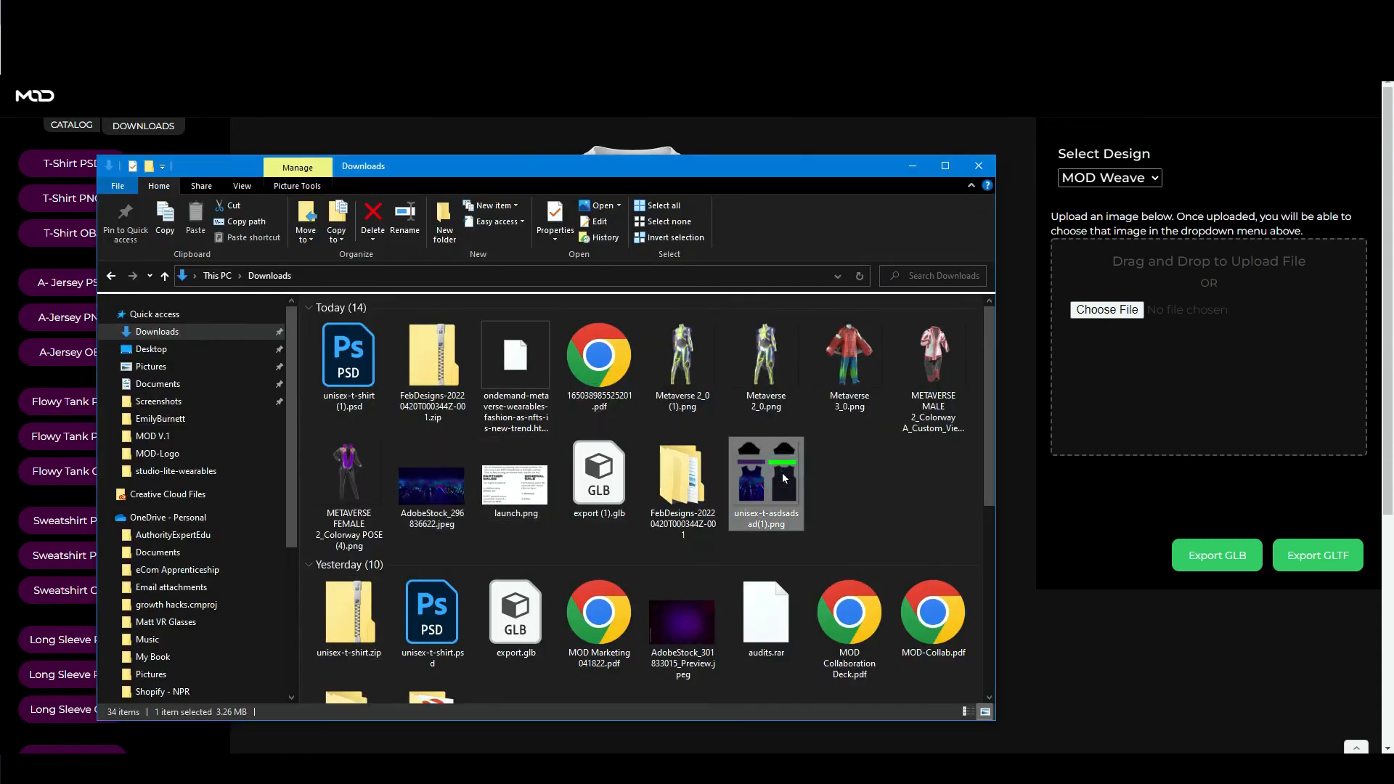
pyautogui.moveTo(784, 478); pyautogui.dragTo(1130, 330)
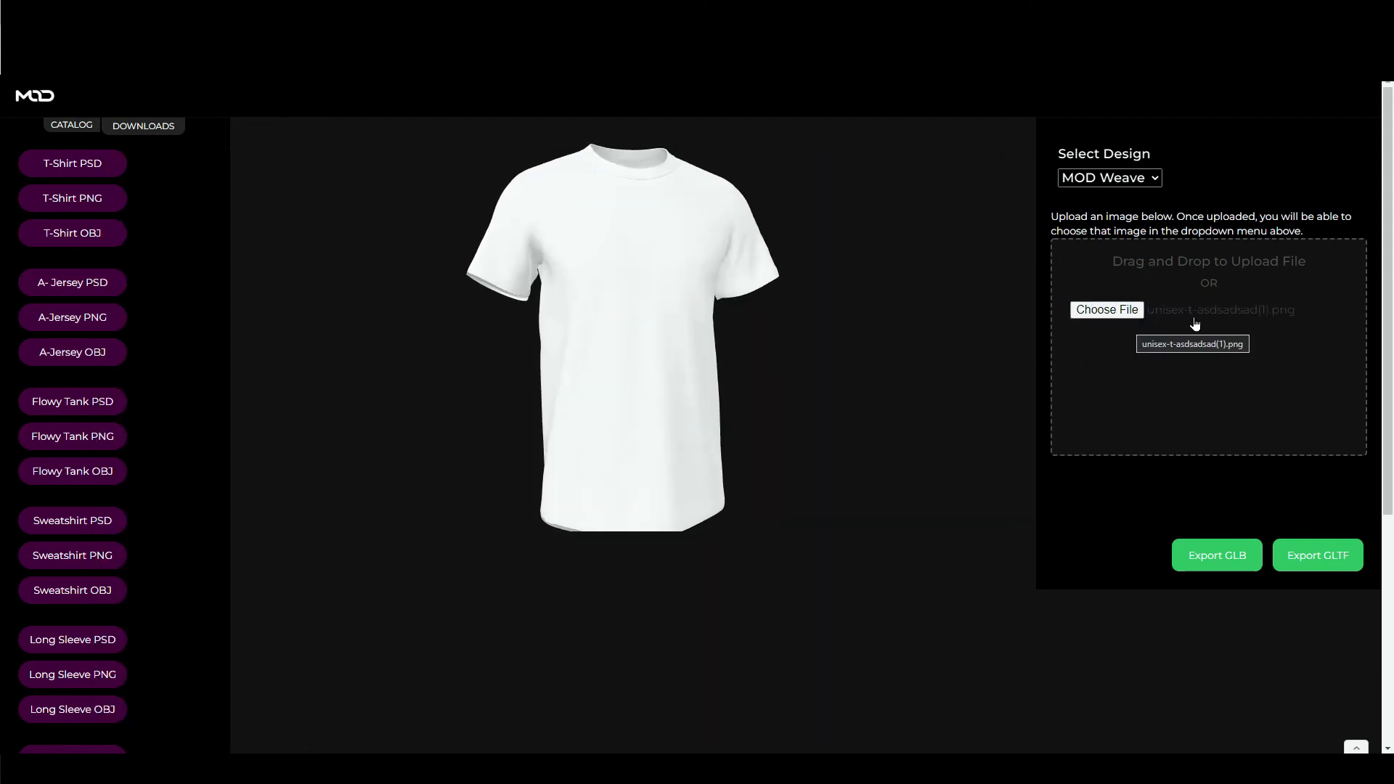
# - Apply the uploaded unisex-t-asdsadsad(1) design to the 3D T-shirt and inspect its collar, front, sides and back
pyautogui.click(1134, 182)
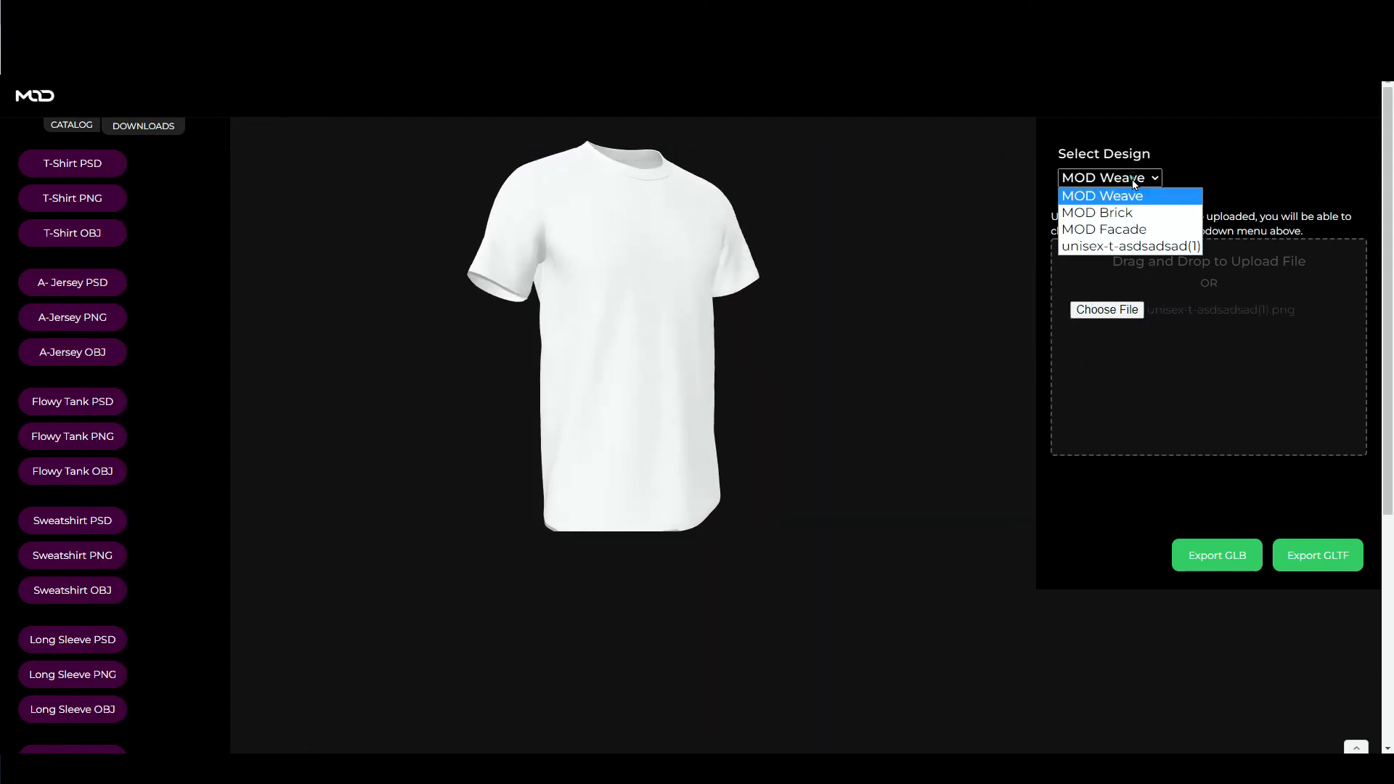
pyautogui.click(1113, 247)
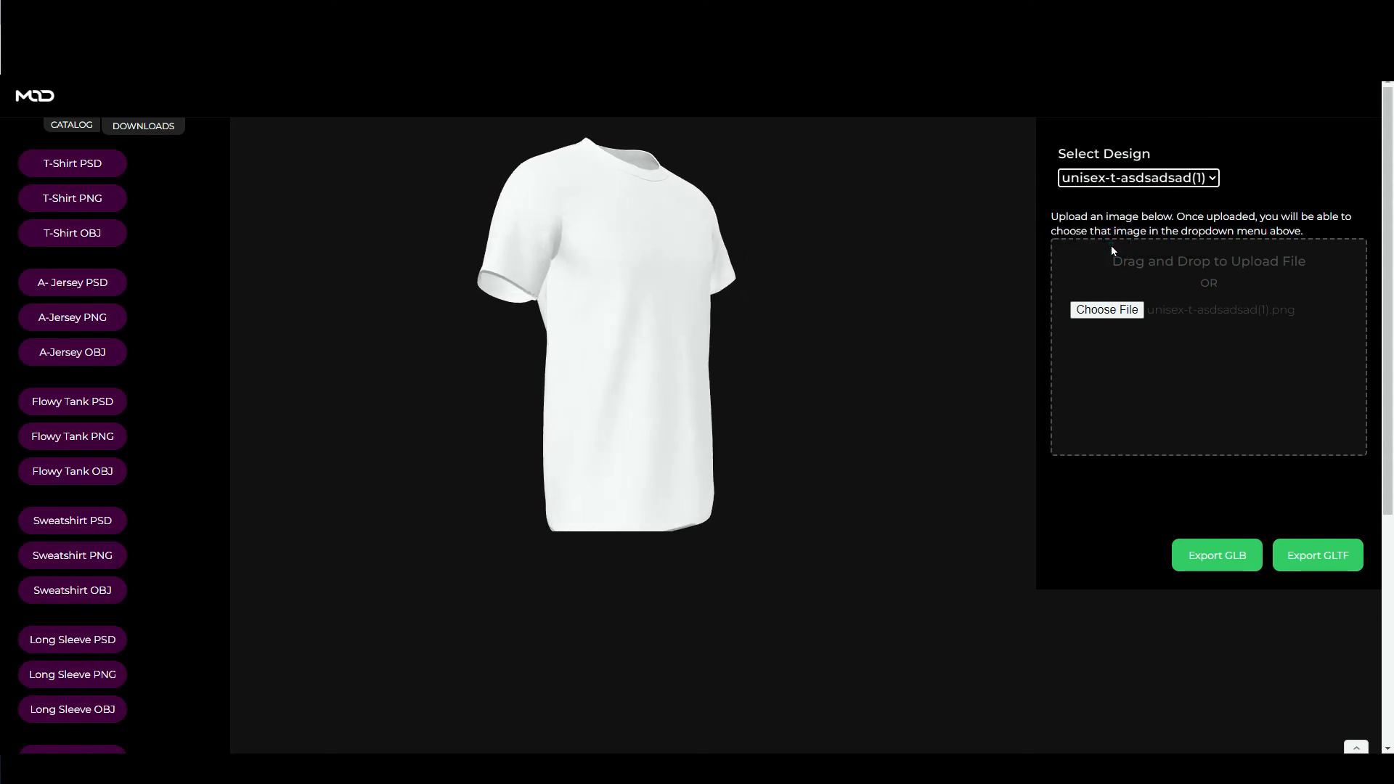
pyautogui.moveTo(682, 363); pyautogui.dragTo(606, 373)
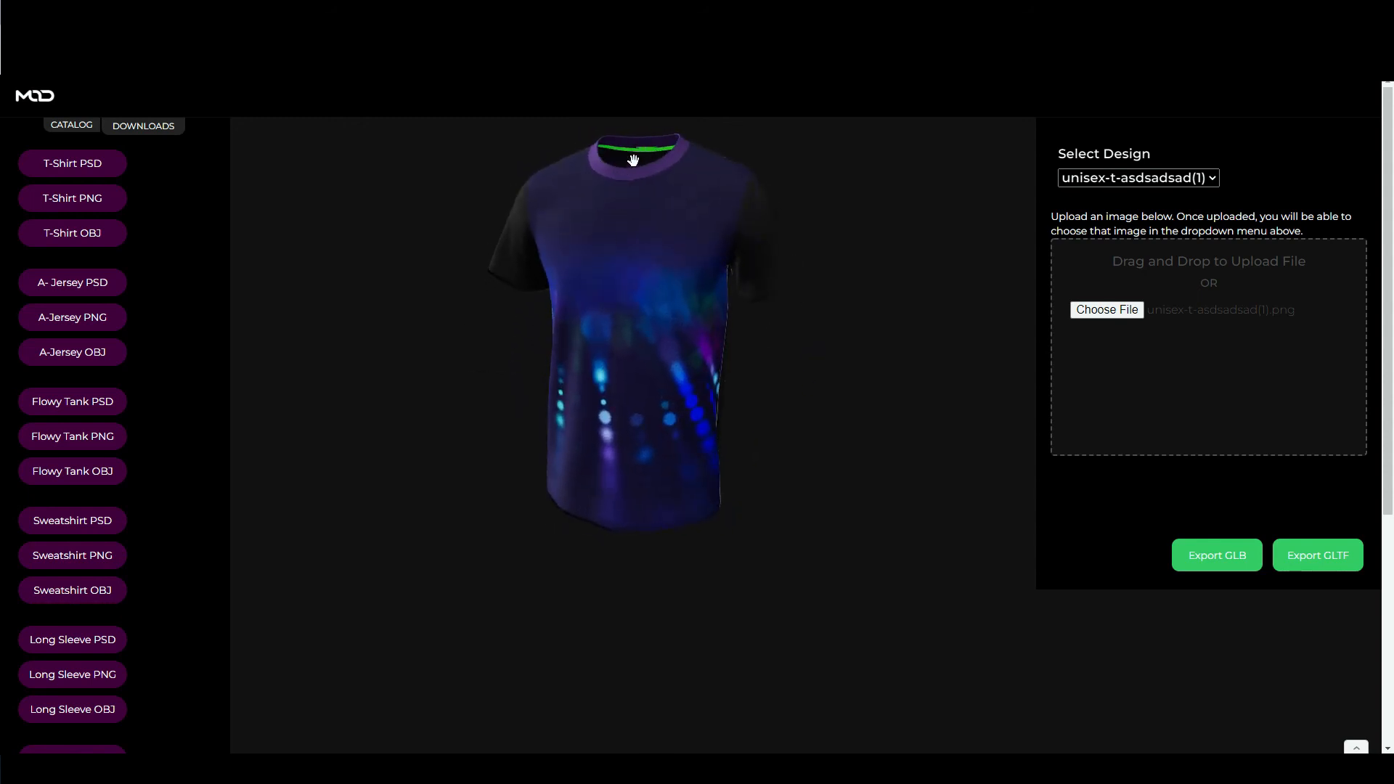
pyautogui.moveTo(639, 160); pyautogui.dragTo(597, 149)
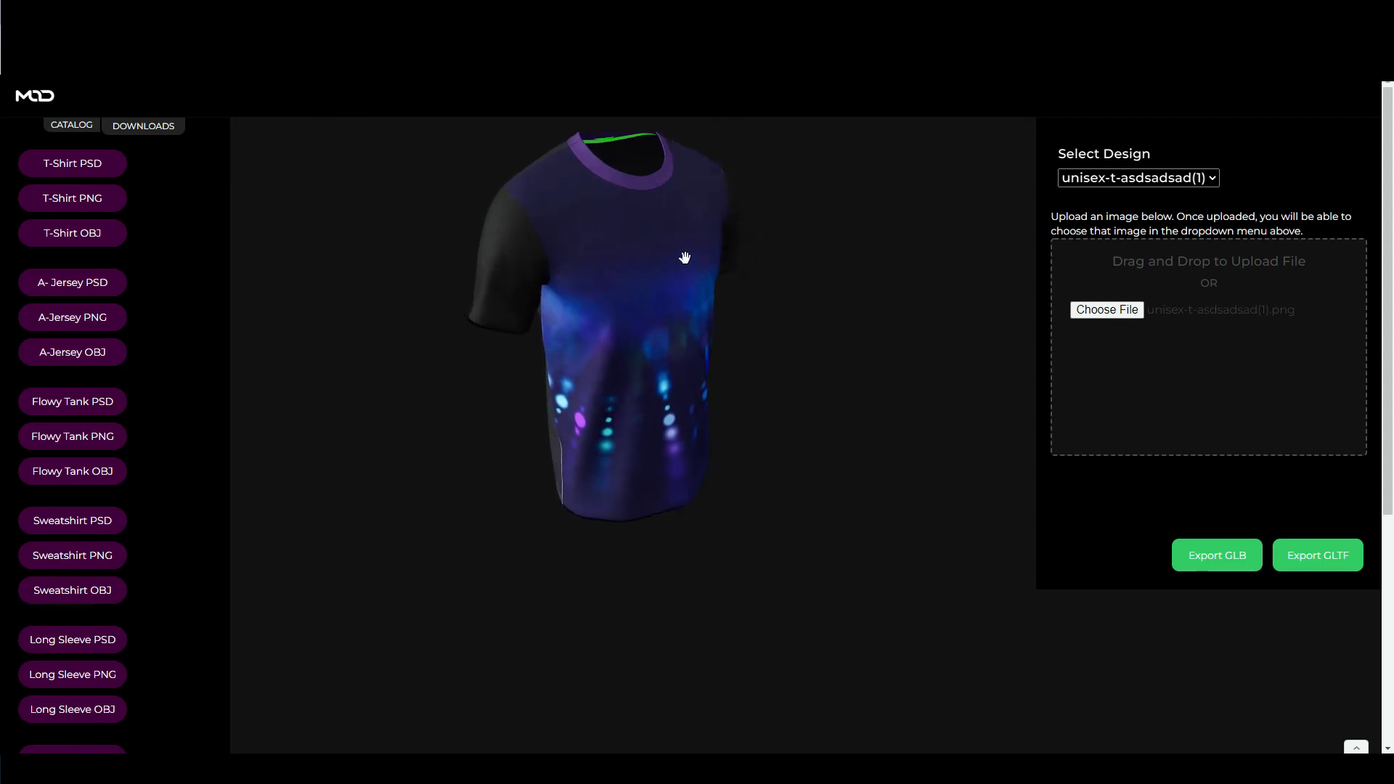
pyautogui.moveTo(672, 404); pyautogui.dragTo(570, 363)
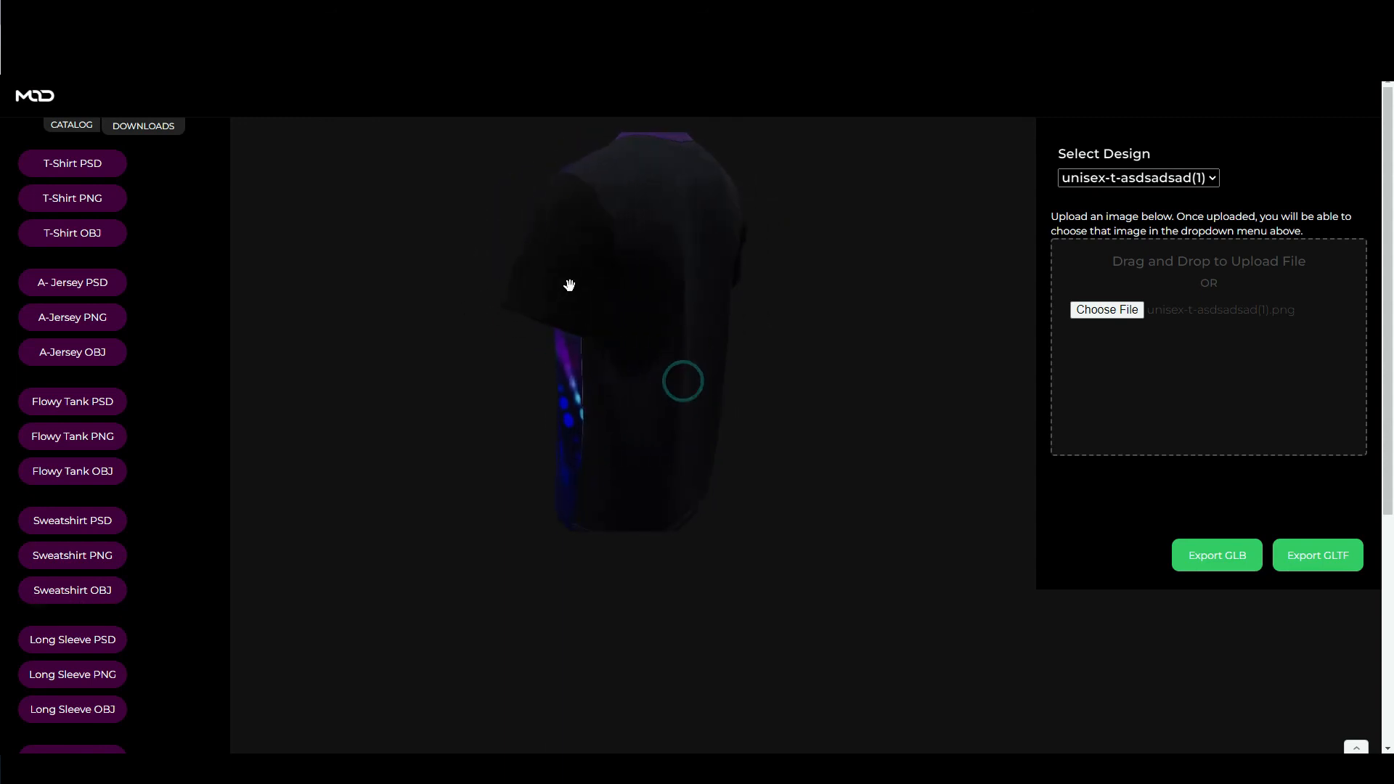
pyautogui.moveTo(710, 342); pyautogui.dragTo(769, 281)
pyautogui.moveTo(681, 314); pyautogui.dragTo(747, 317)
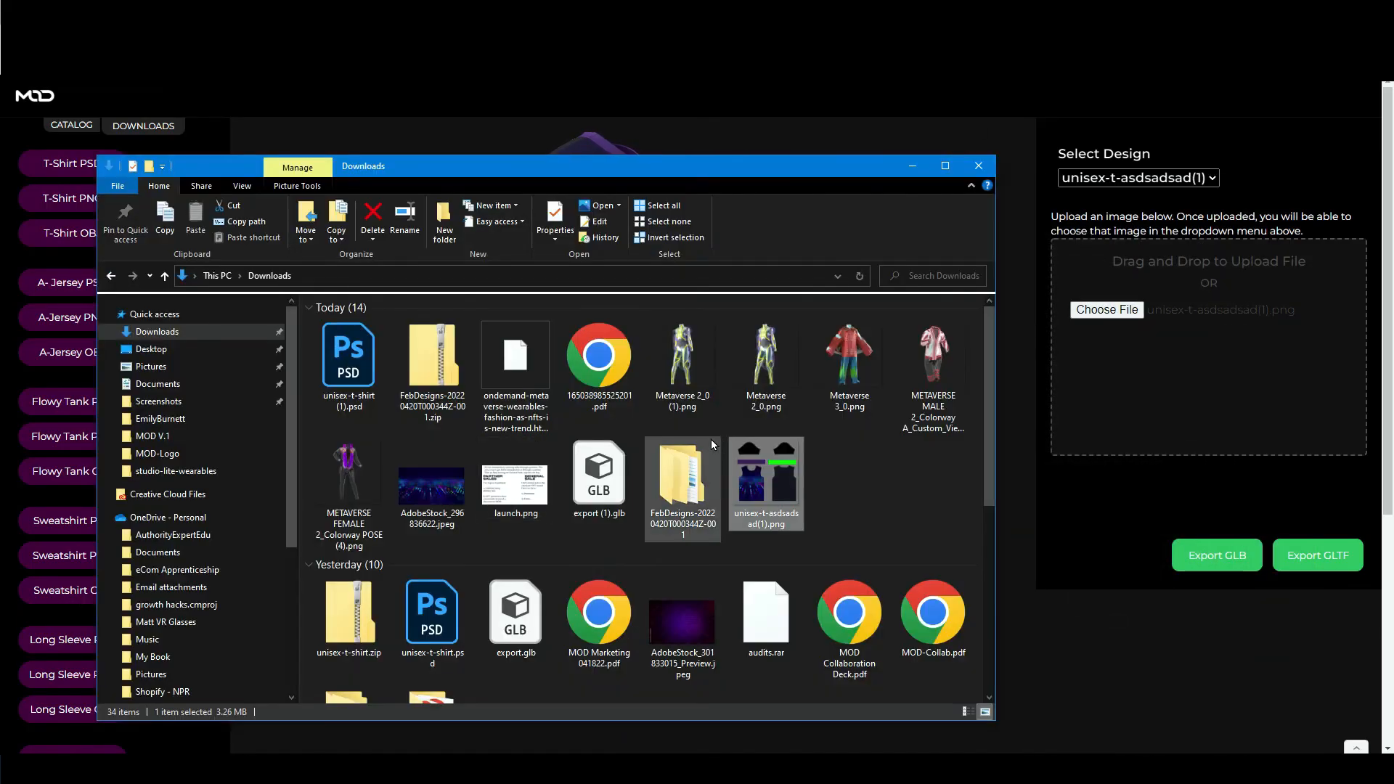
# - Open unisex-t-asdsadsad(1).png in Photos, in a smaller window beside the 3D shirt, to compare the flat pieces with the model
pyautogui.doubleClick(748, 468)
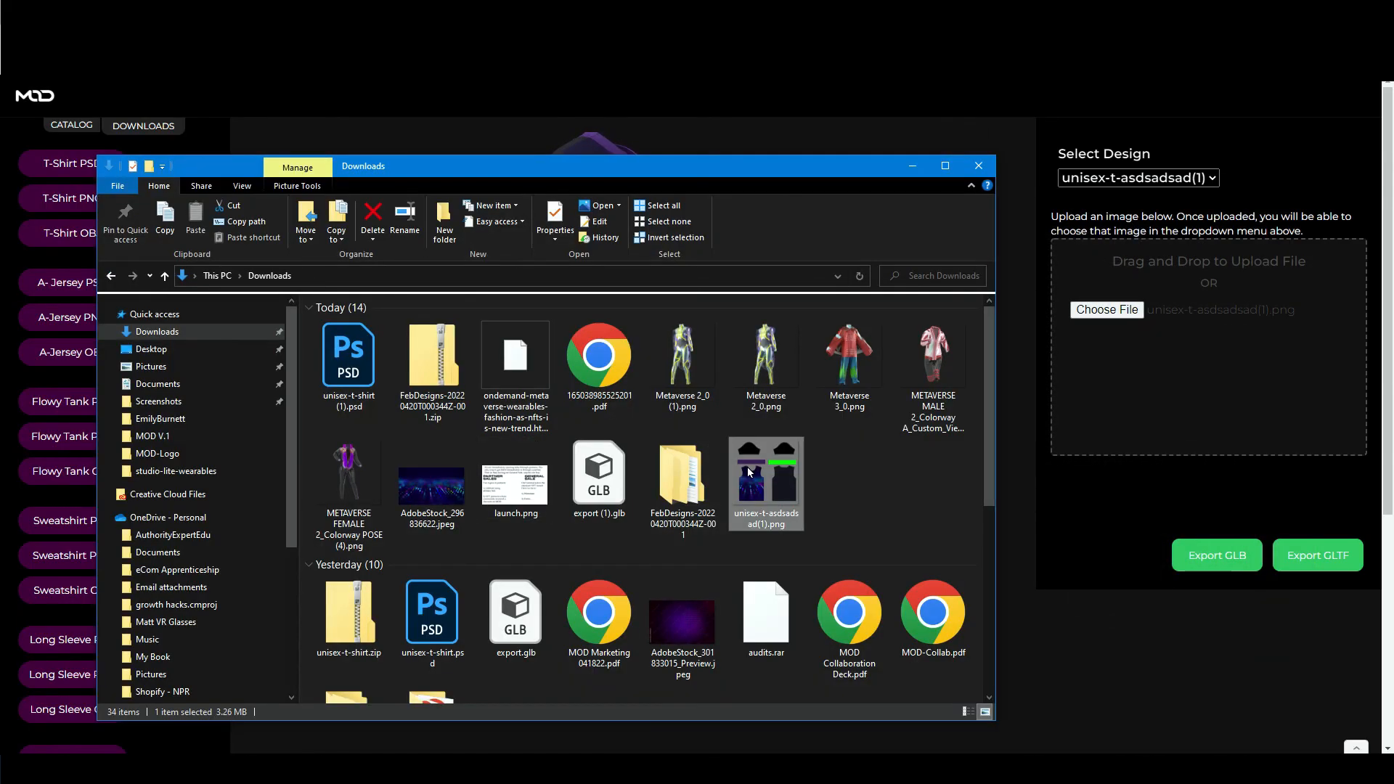
pyautogui.click(914, 166)
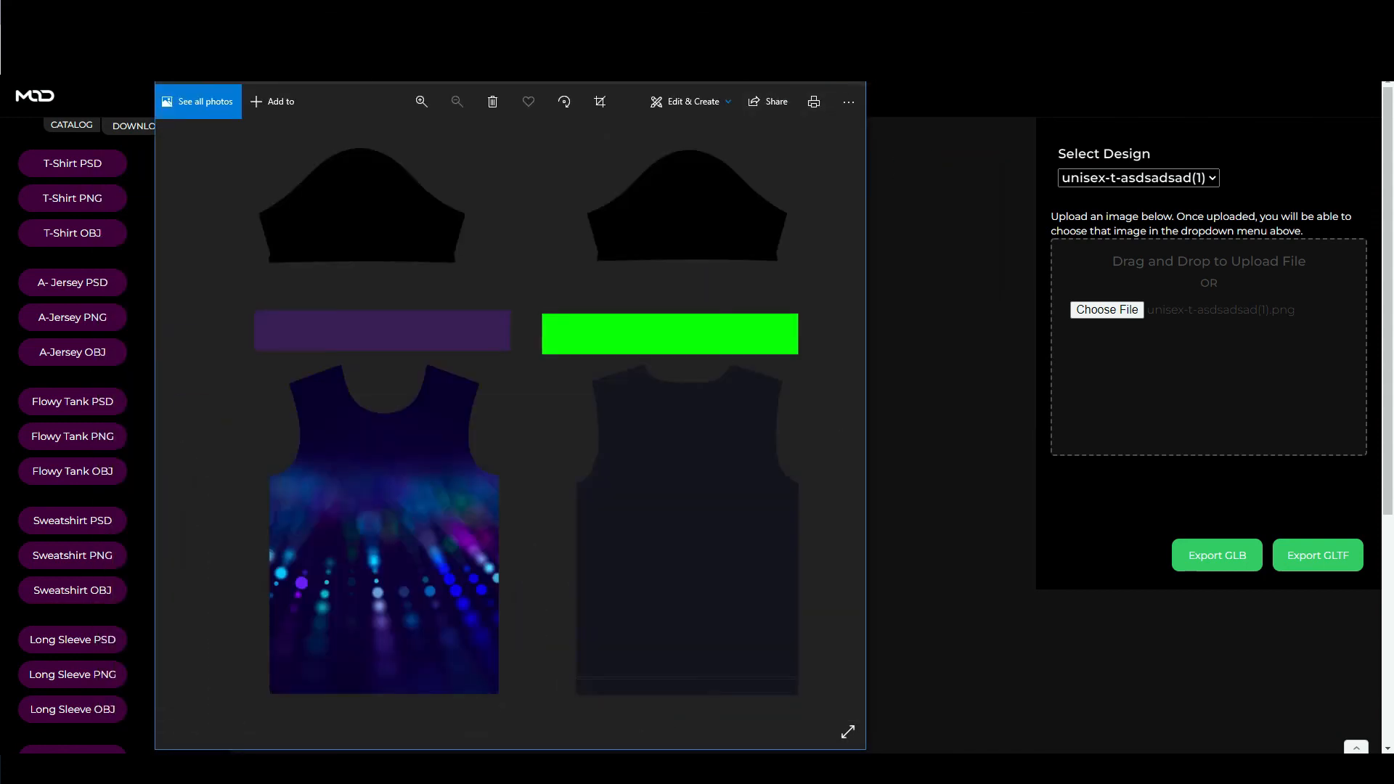
pyautogui.moveTo(866, 61); pyautogui.dragTo(657, 257)
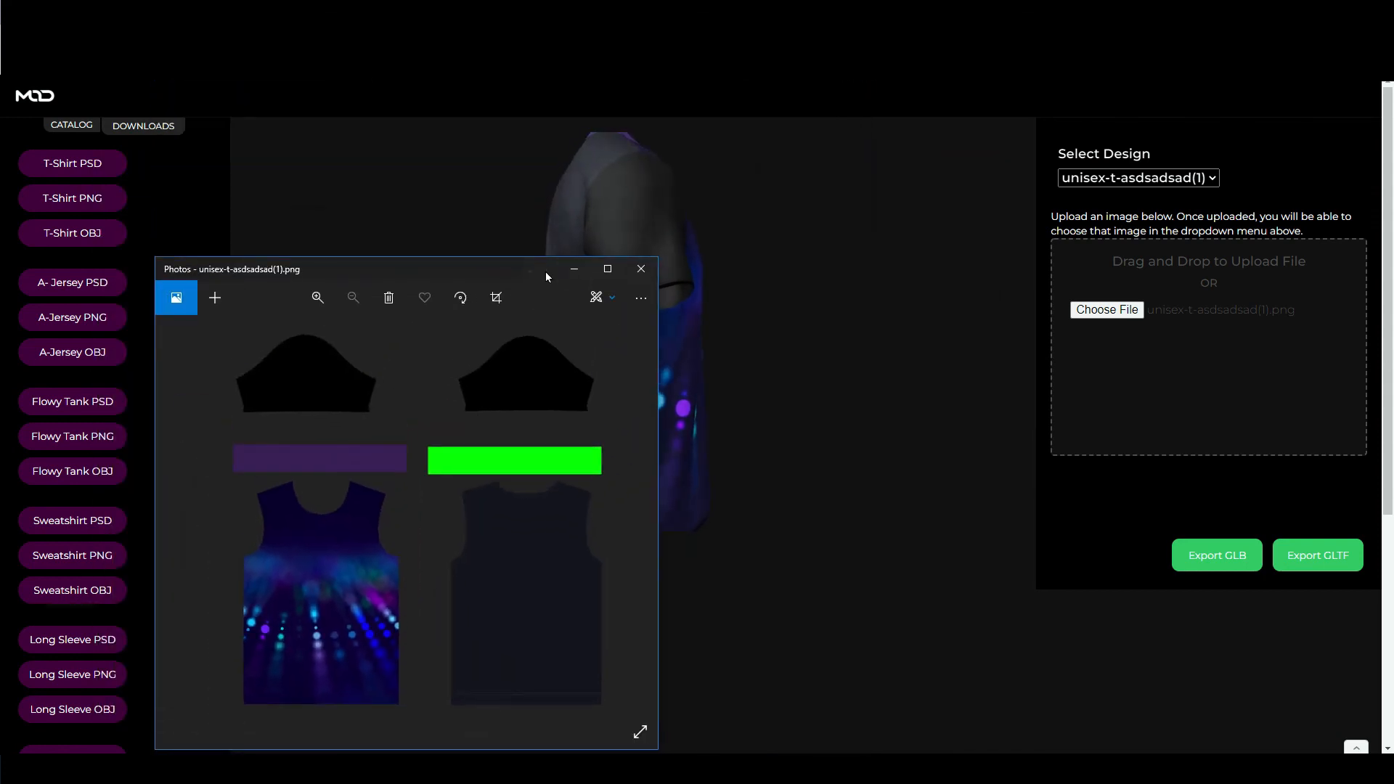
pyautogui.moveTo(530, 272); pyautogui.dragTo(1230, 102)
pyautogui.moveTo(625, 339); pyautogui.dragTo(513, 356)
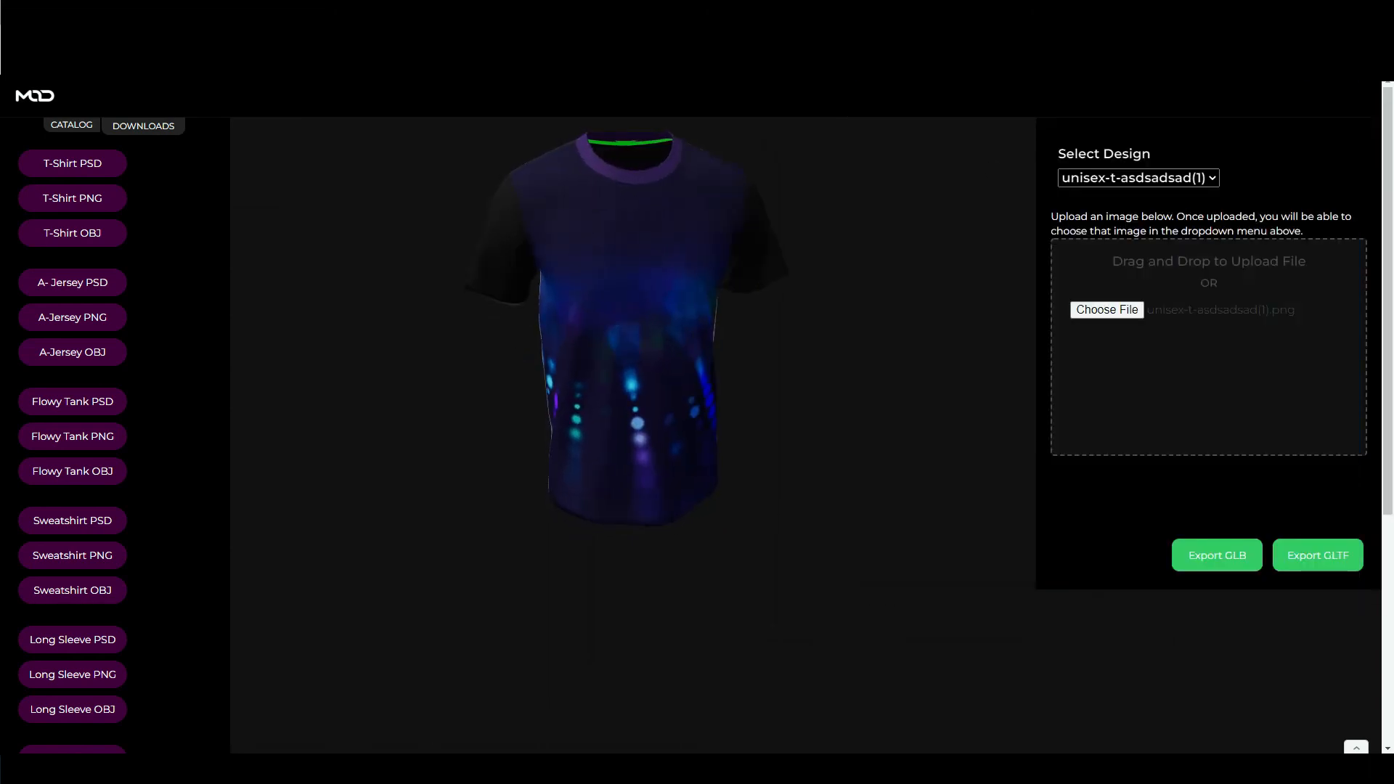
pyautogui.hotkey('alt', 'Tab')
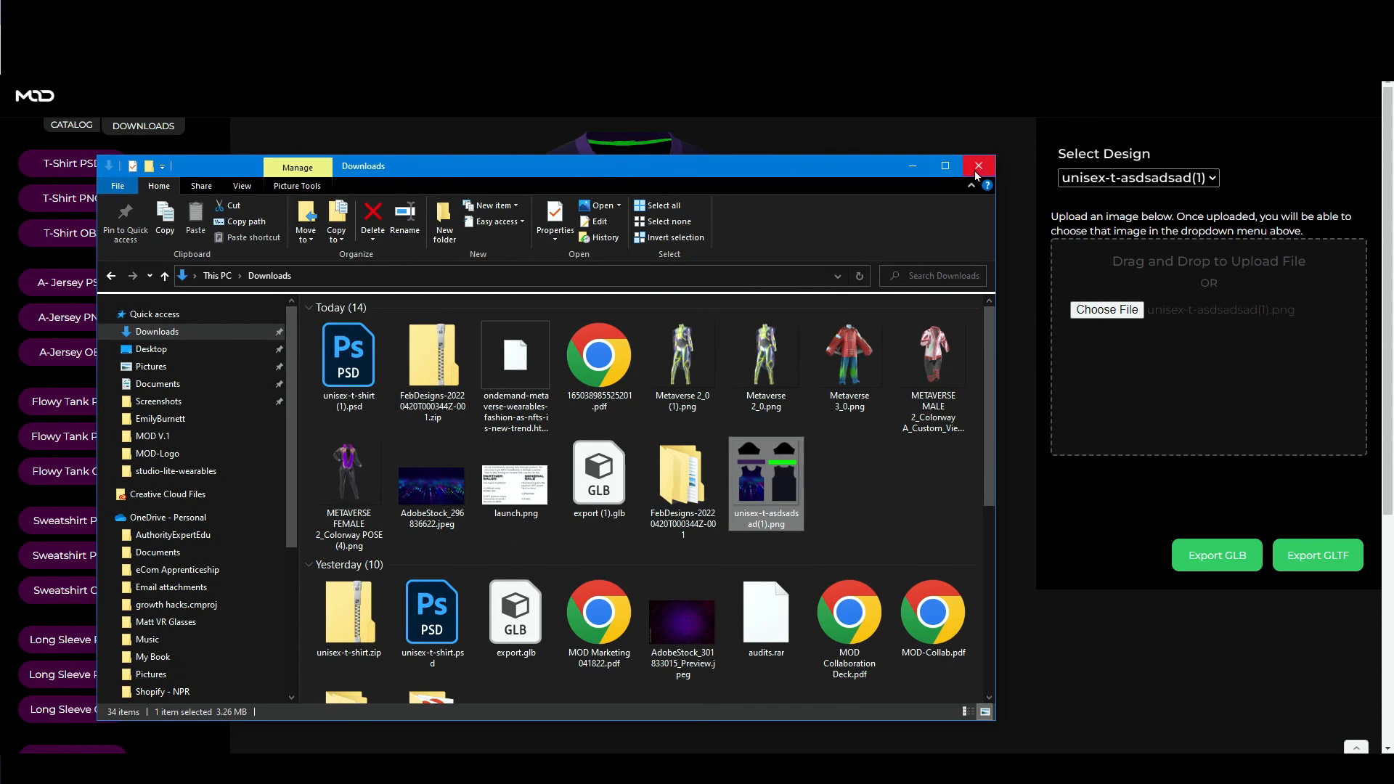
pyautogui.click(912, 166)
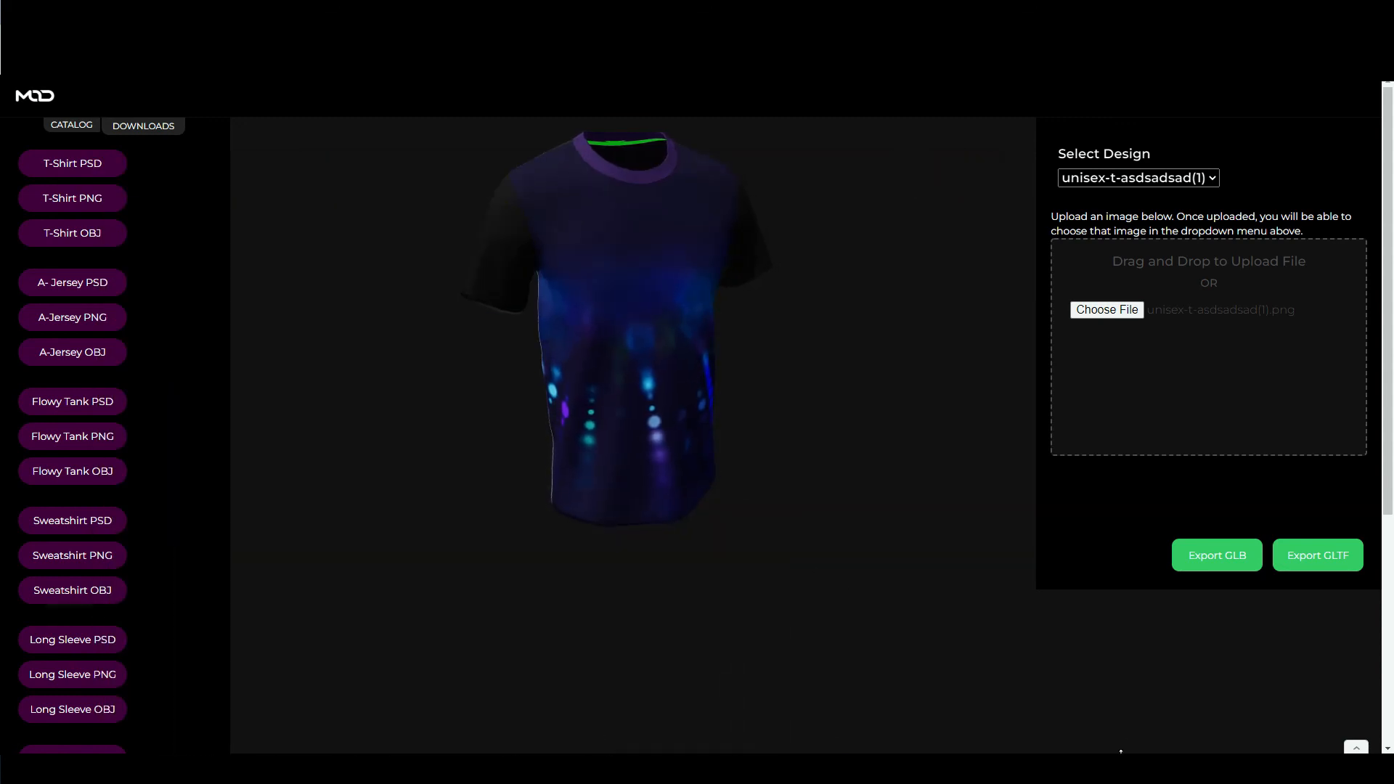
pyautogui.click(1124, 769)
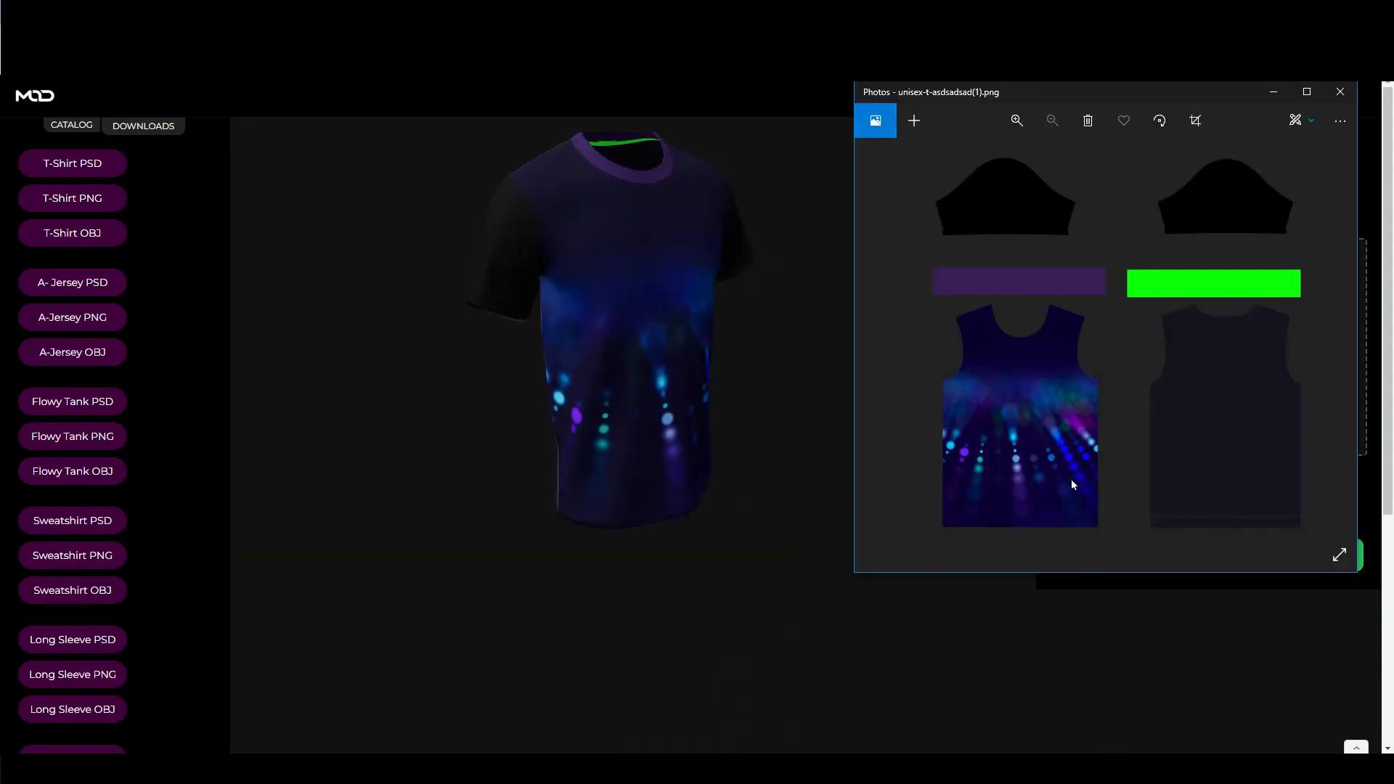